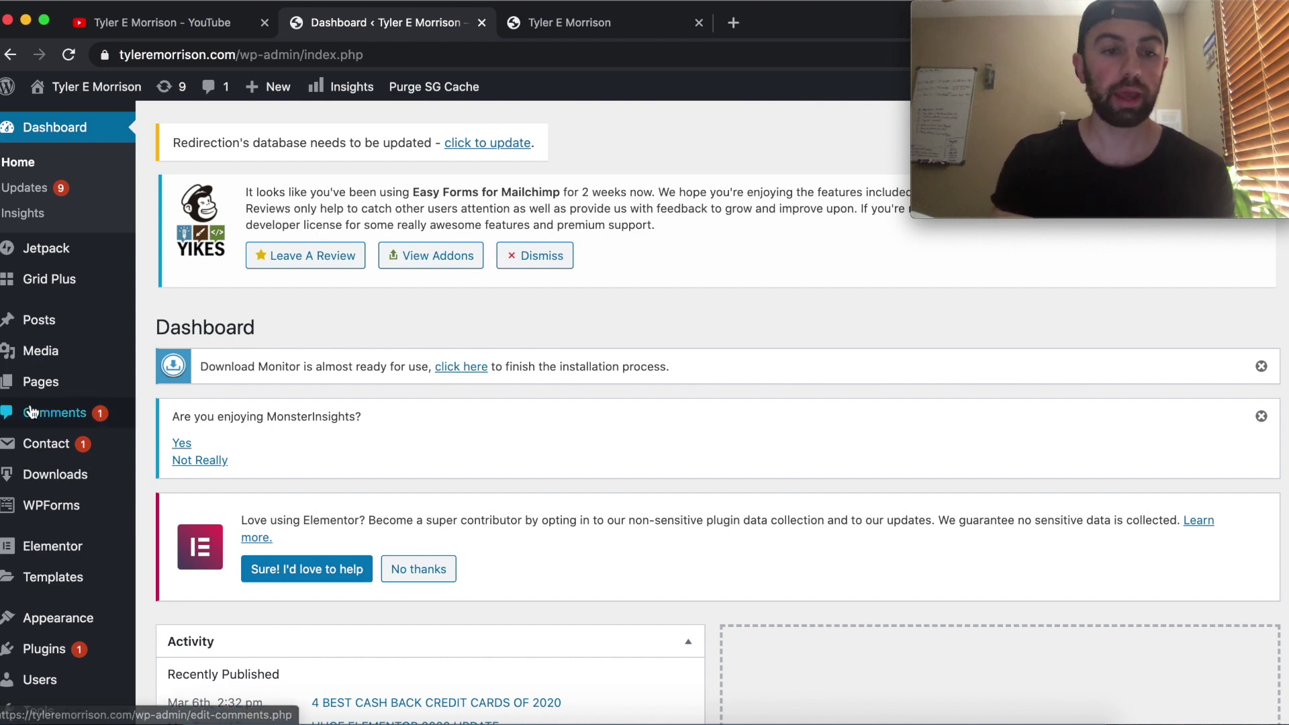
Open the Theme Builder templates in the WordPress dashboard and show only the header templates
mouse_move(69, 581)
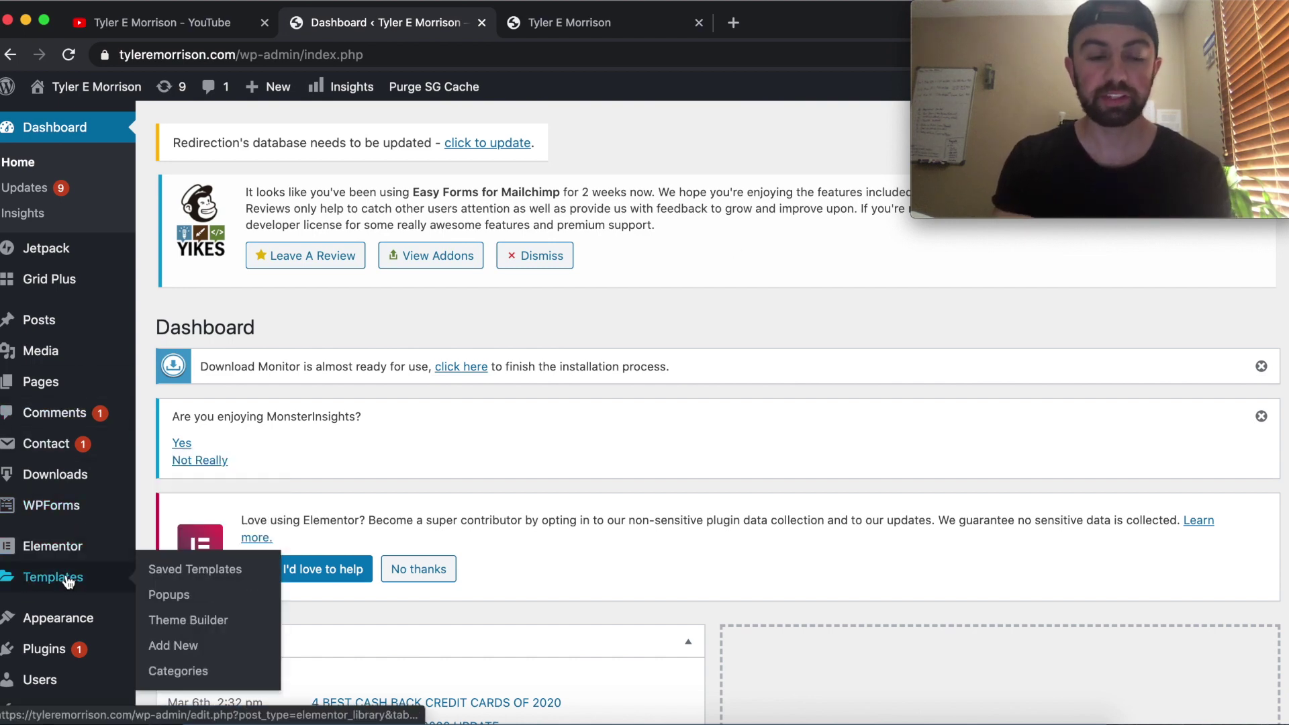
mouse_move(74, 548)
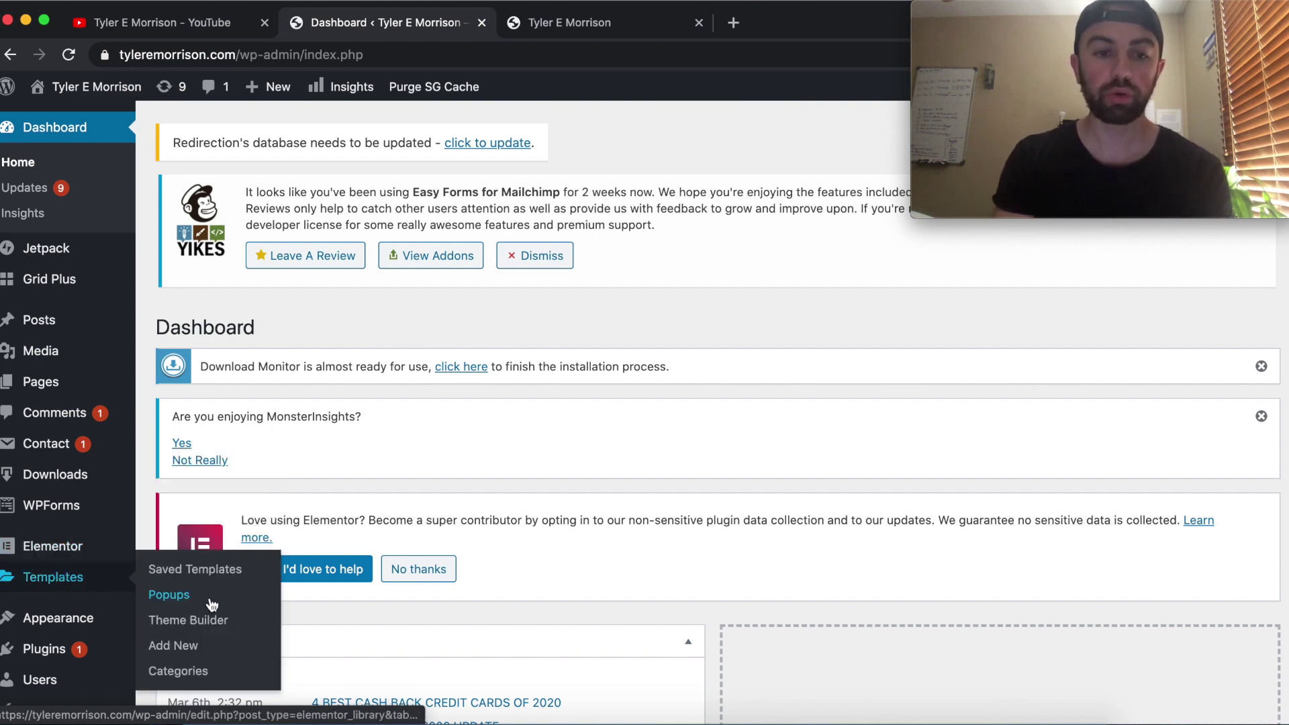
left_click(212, 621)
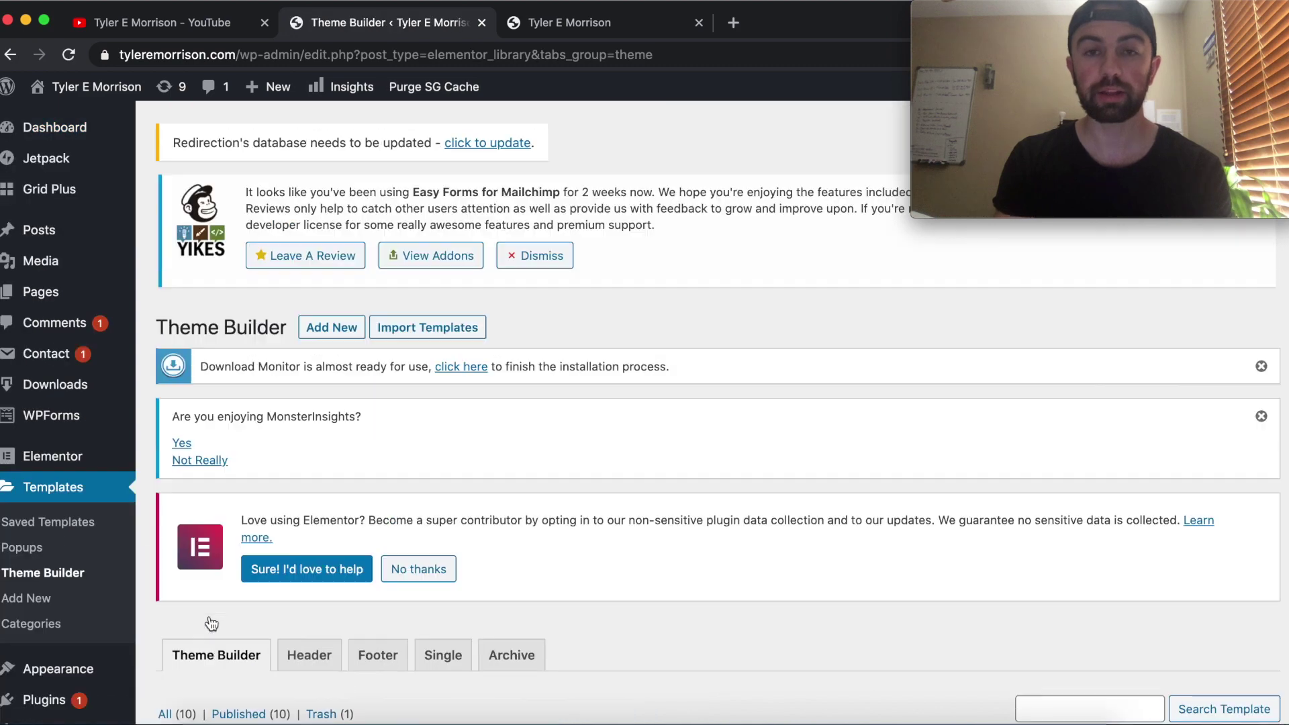
scroll(493, 299, "down", 5)
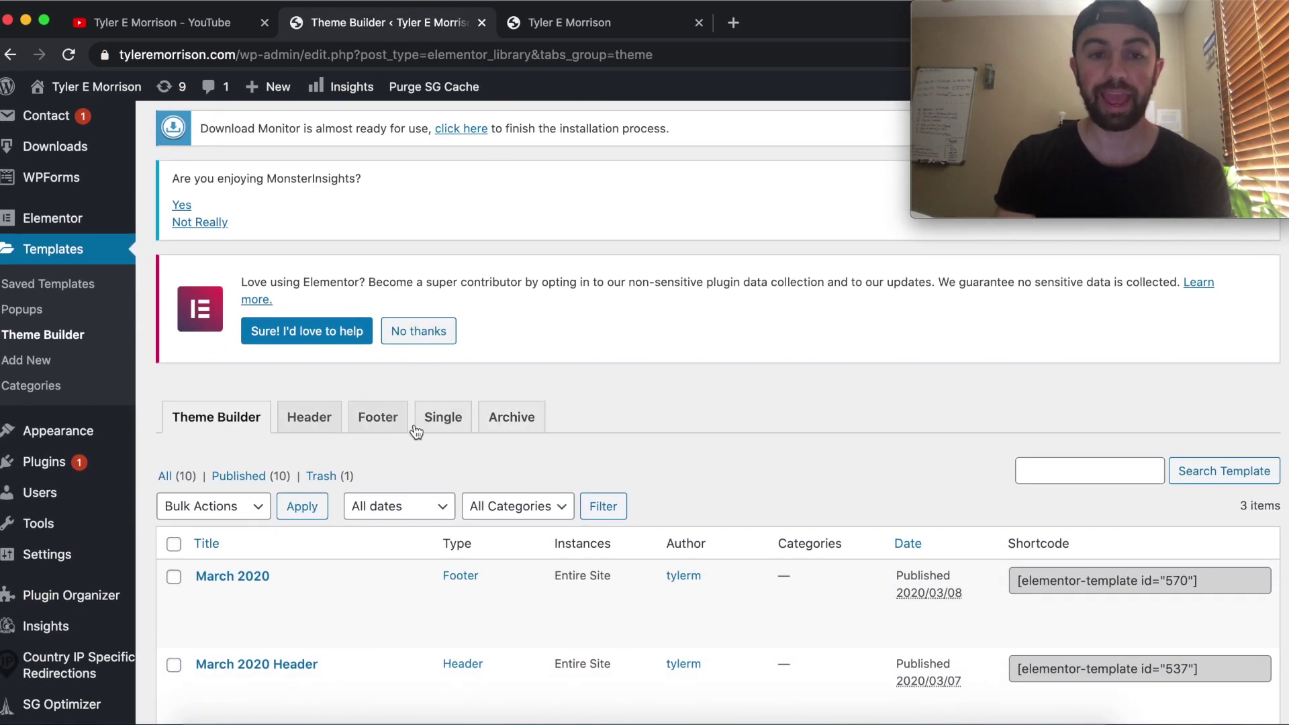
left_click(306, 430)
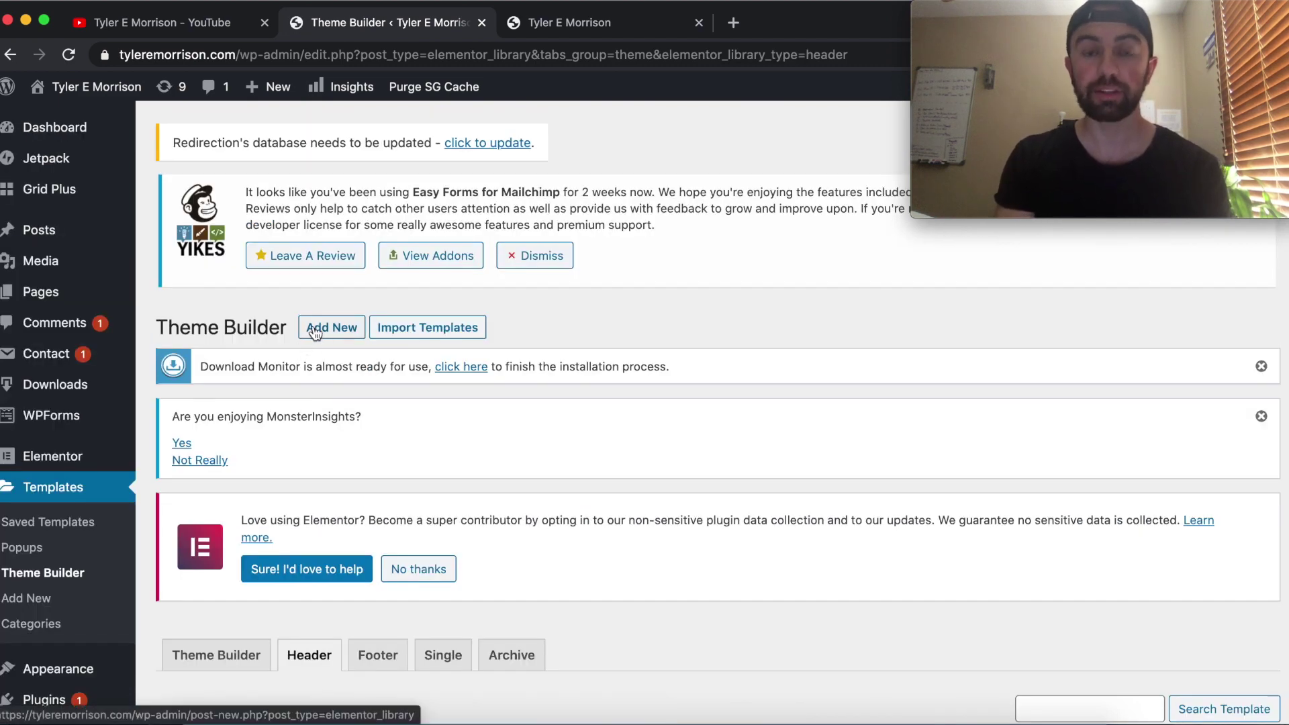
Create a new template of type Header named "Example"
left_click(314, 329)
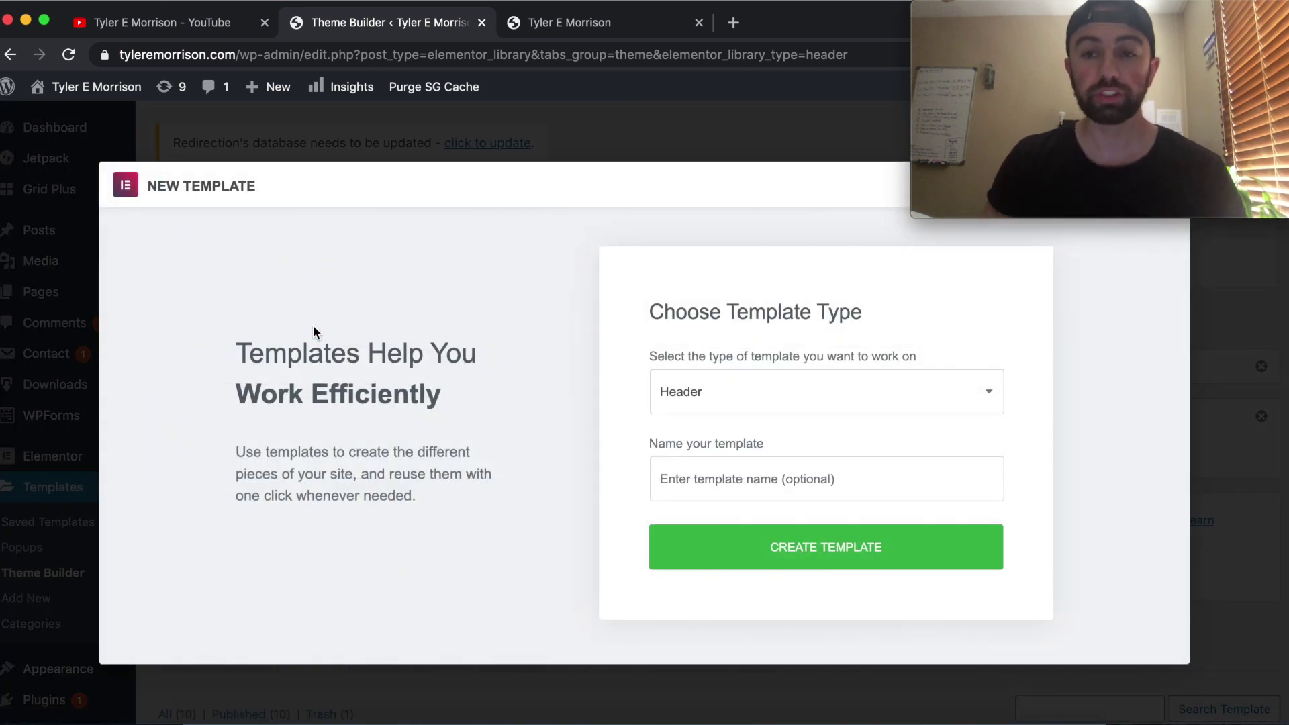
left_click(858, 479)
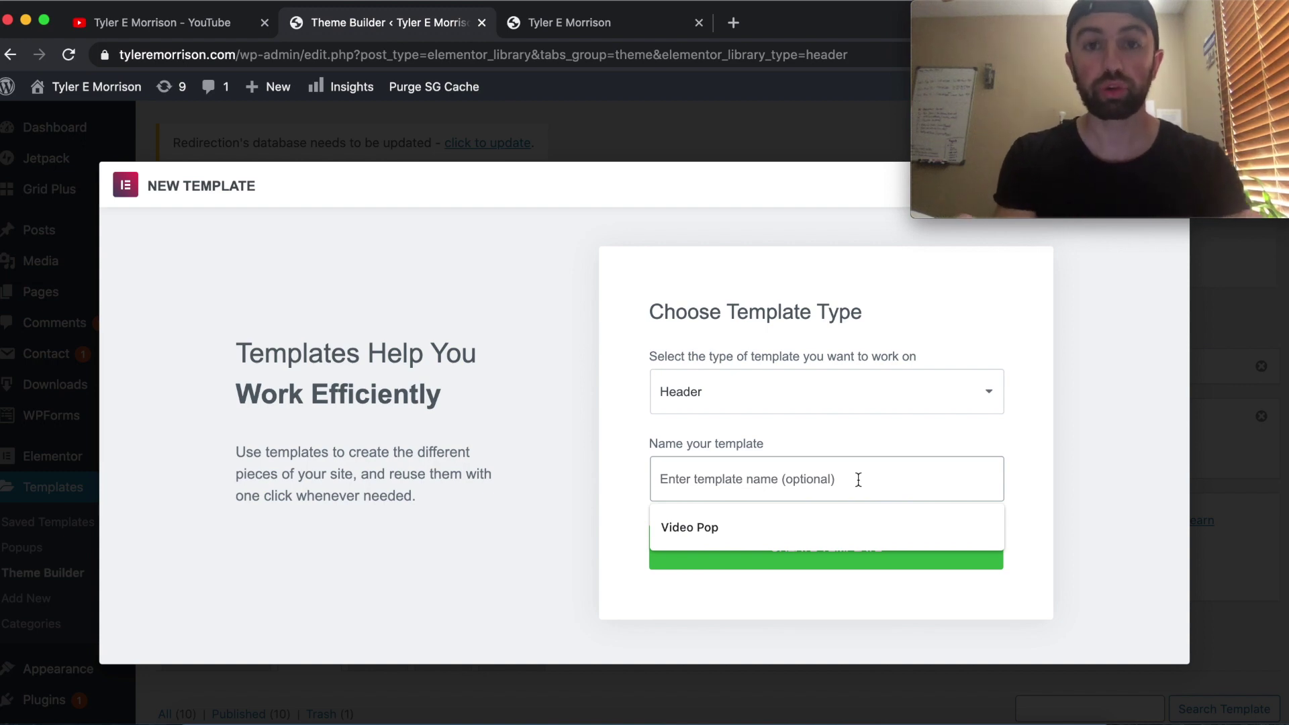
type("Example")
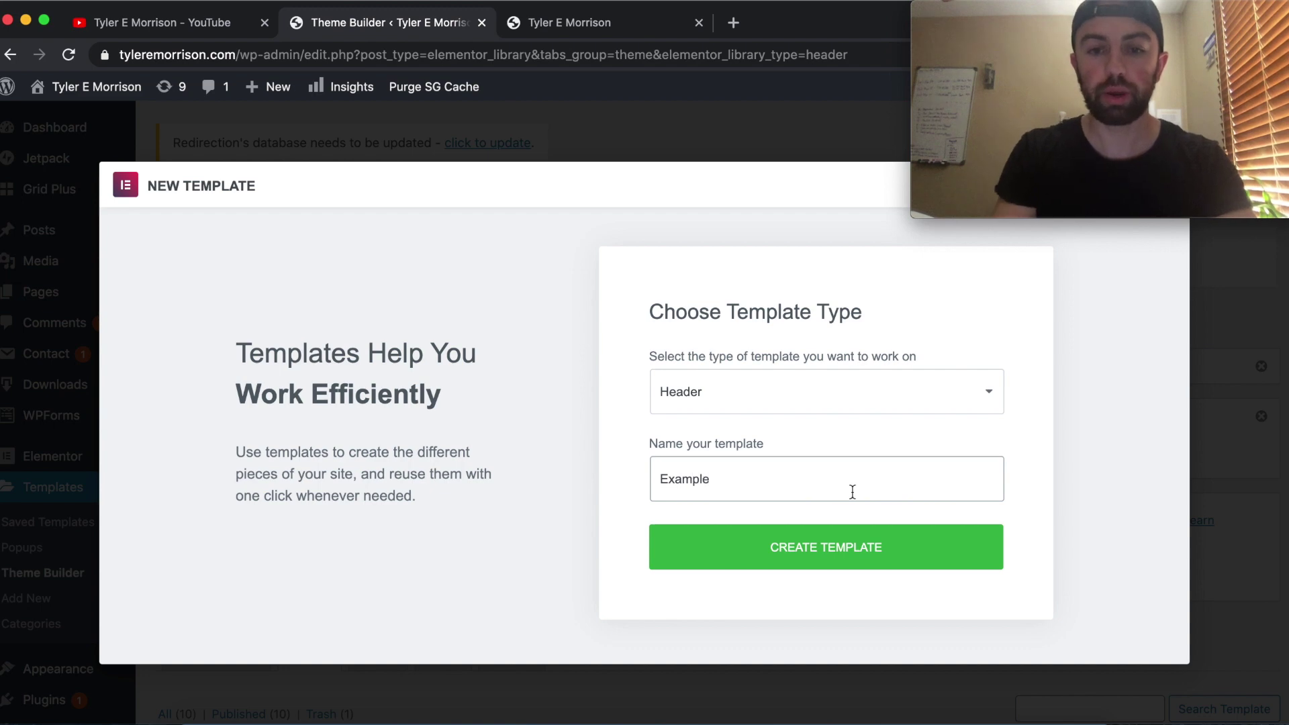
left_click(830, 549)
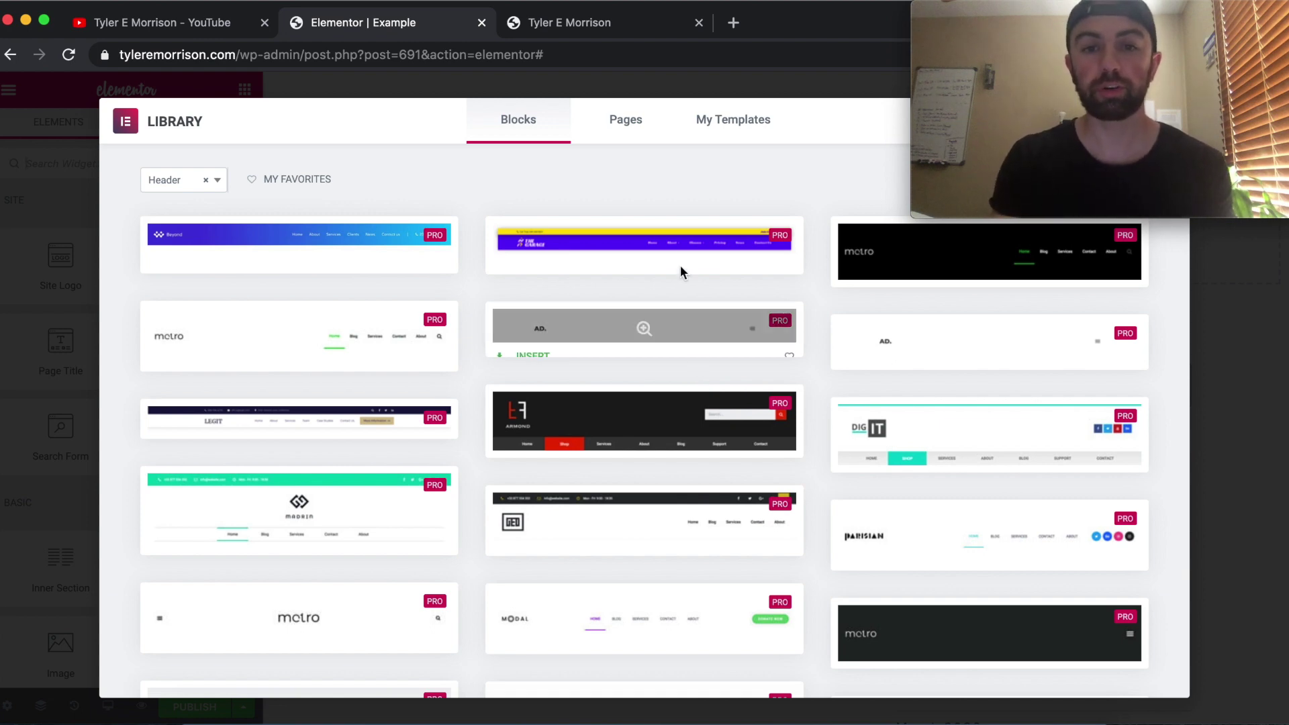
Examine the ready-made header blocks in the template library, comparing where they place the logo and navigation links
mouse_move(776, 261)
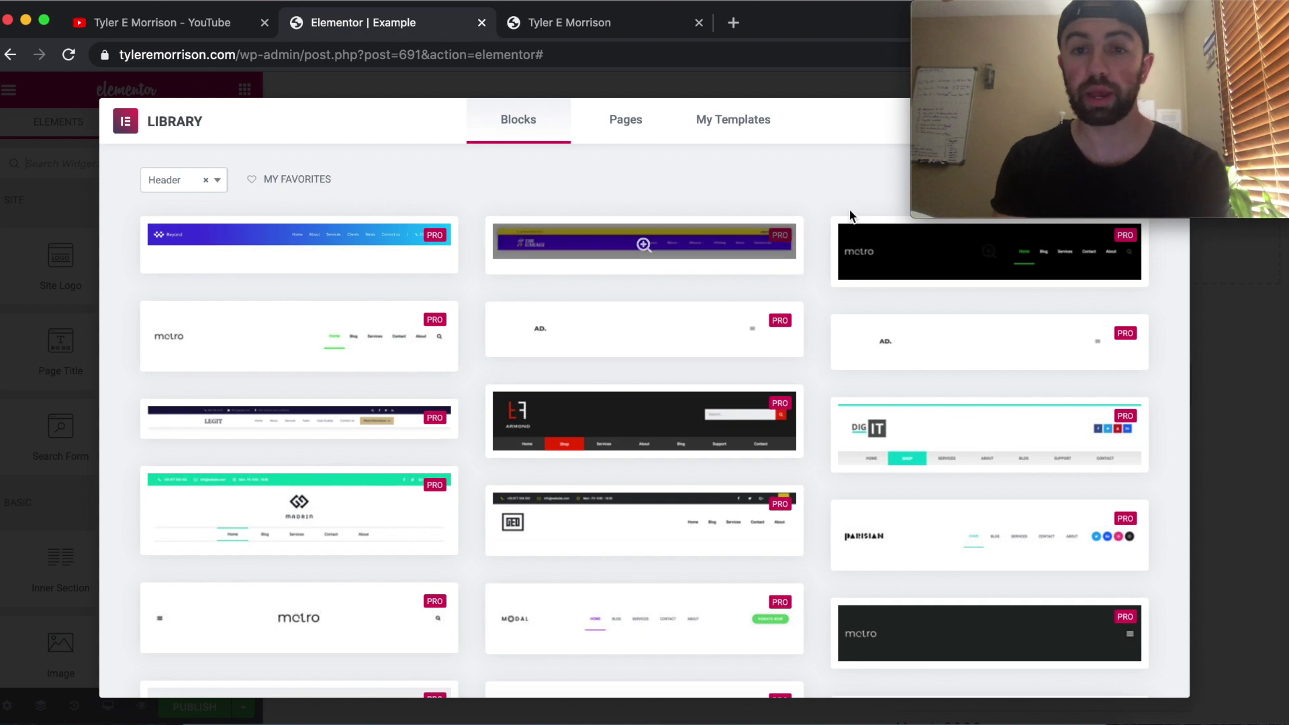
scroll(844, 198, "down", 1)
scroll(843, 195, "up", 1)
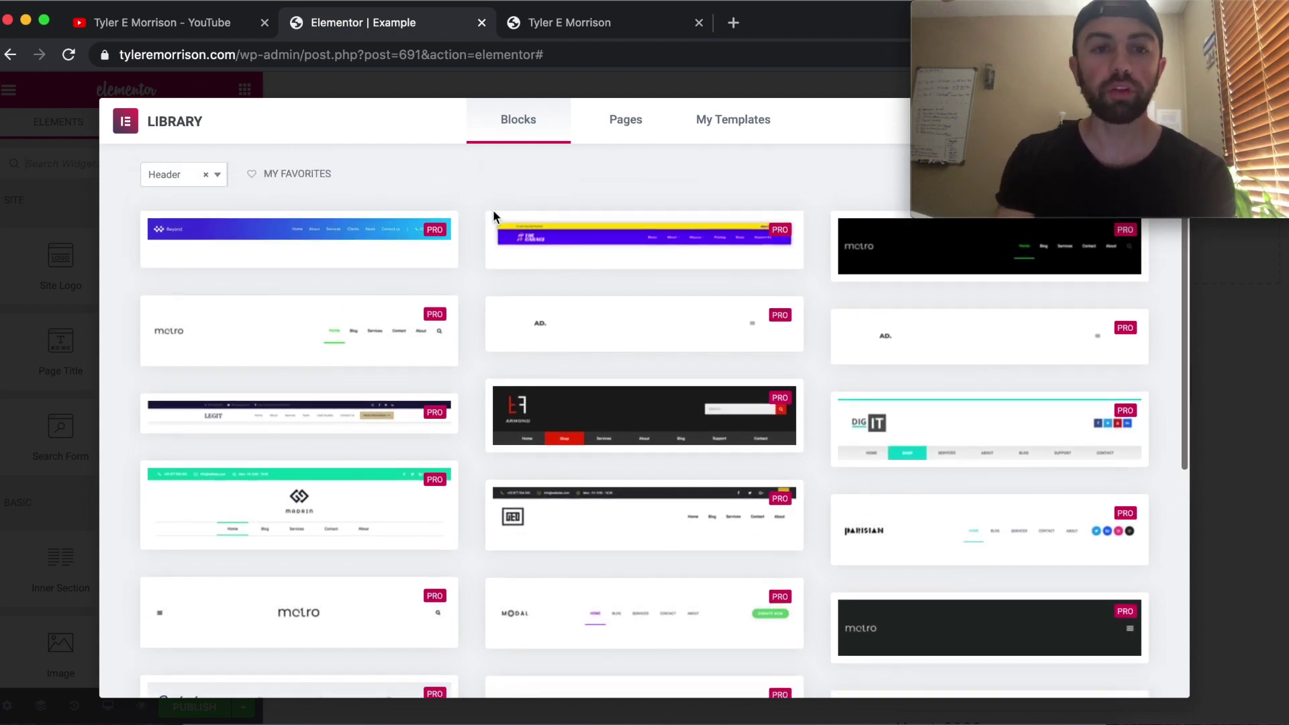
scroll(316, 208, "up", 3)
scroll(318, 211, "up", 2)
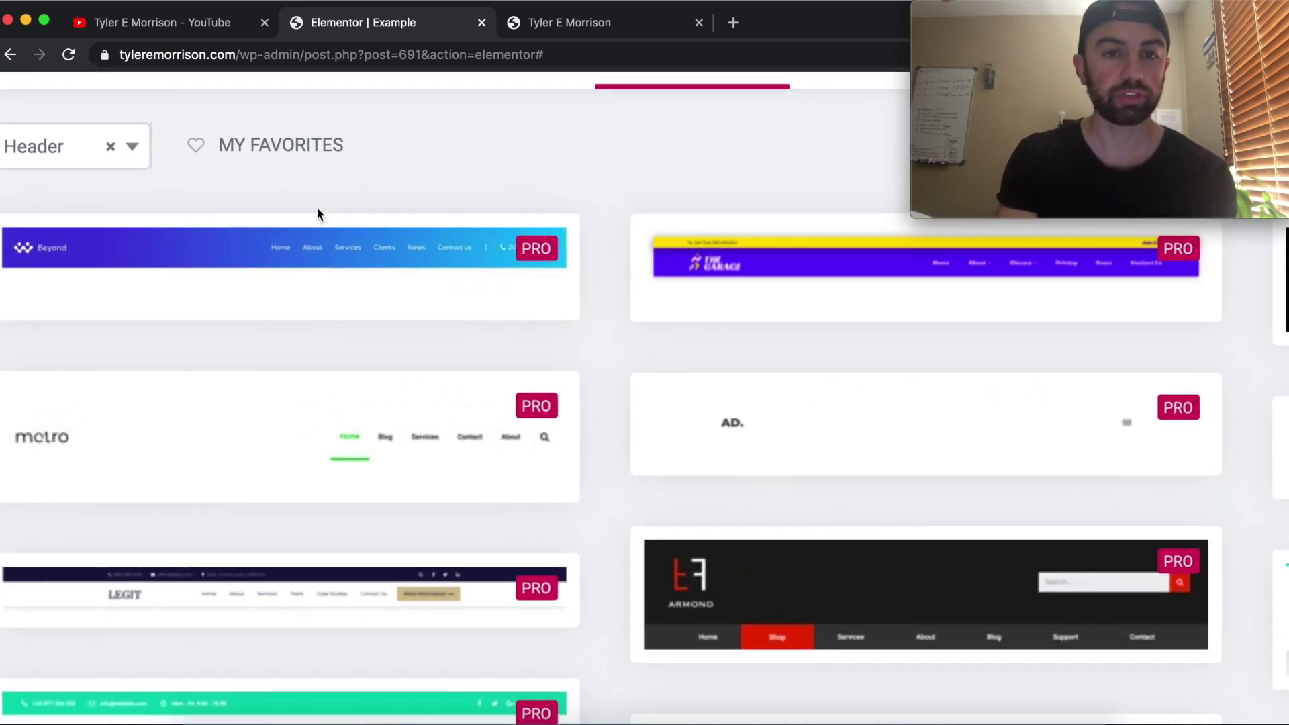
mouse_move(139, 268)
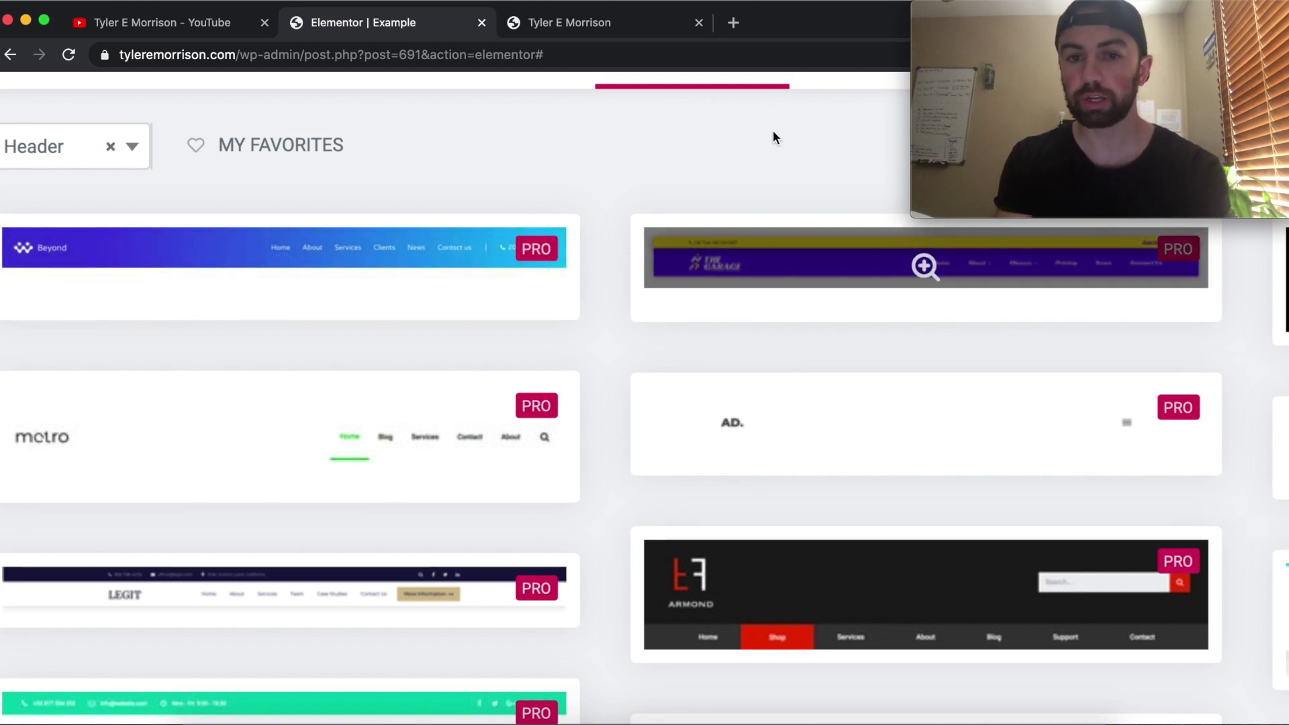
scroll(773, 137, "left", 2)
scroll(772, 137, "left", 5)
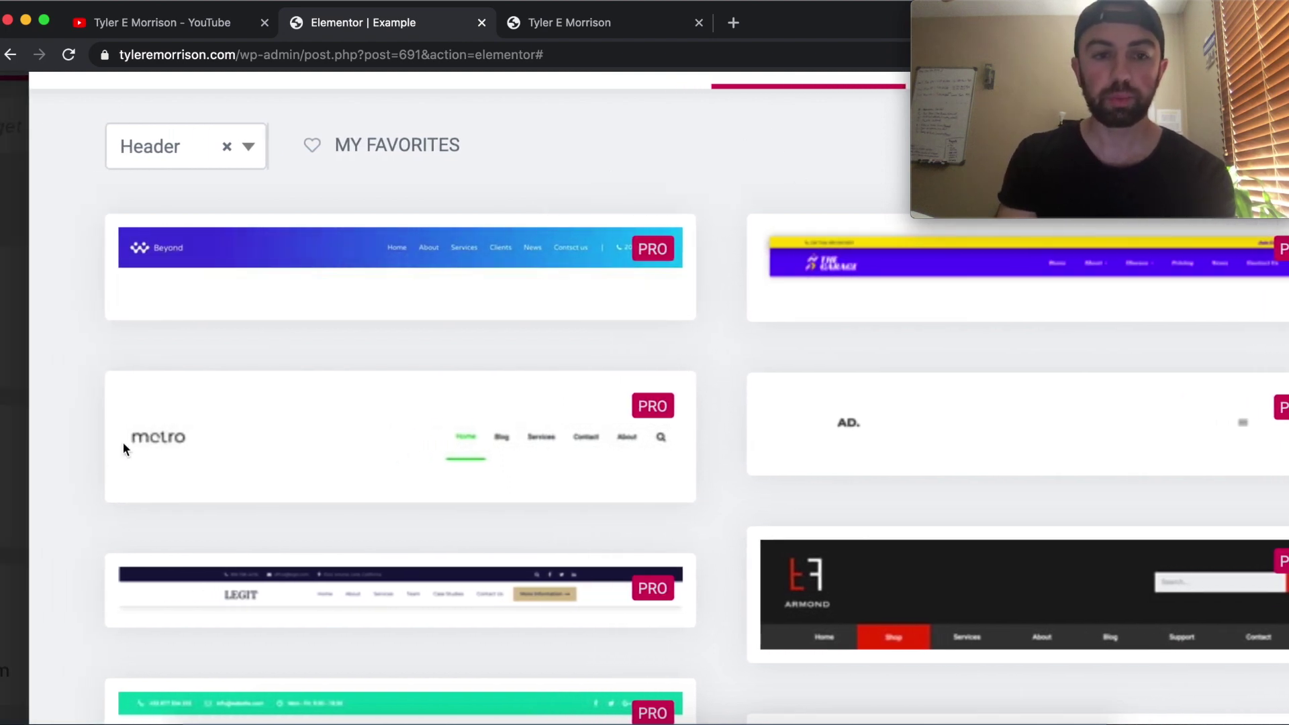
mouse_move(211, 452)
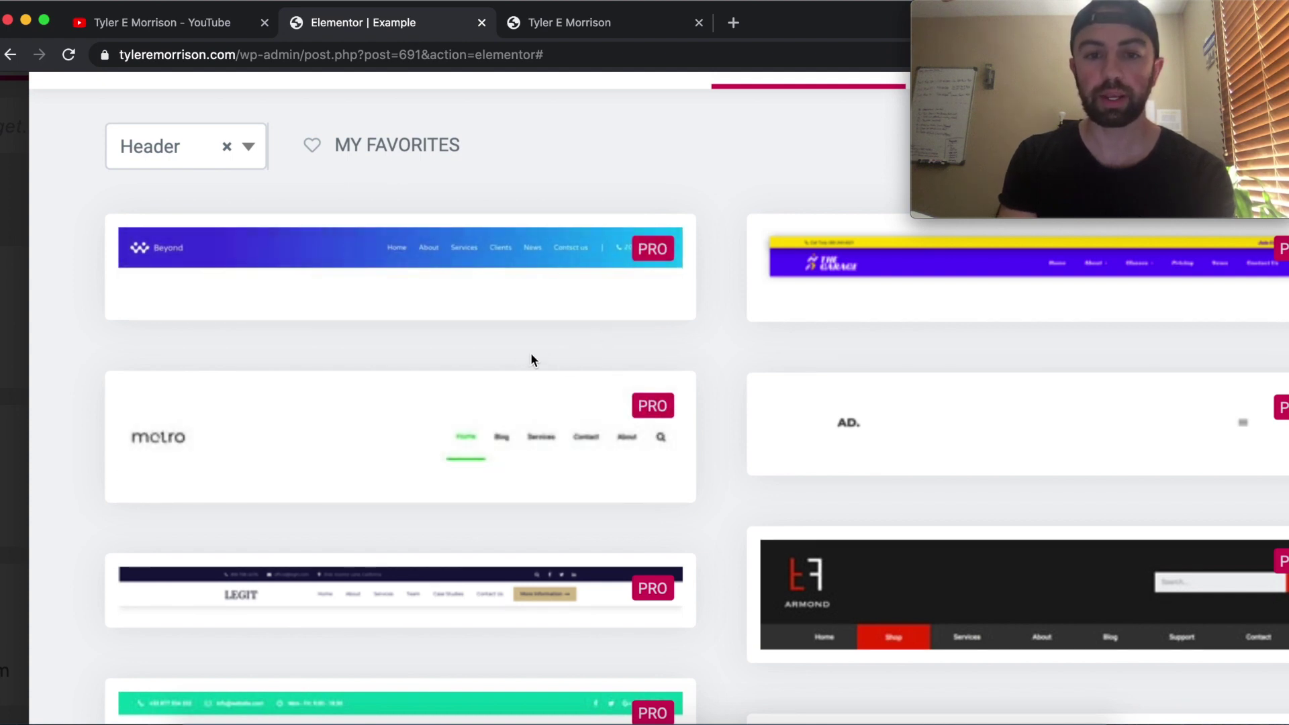
mouse_move(278, 406)
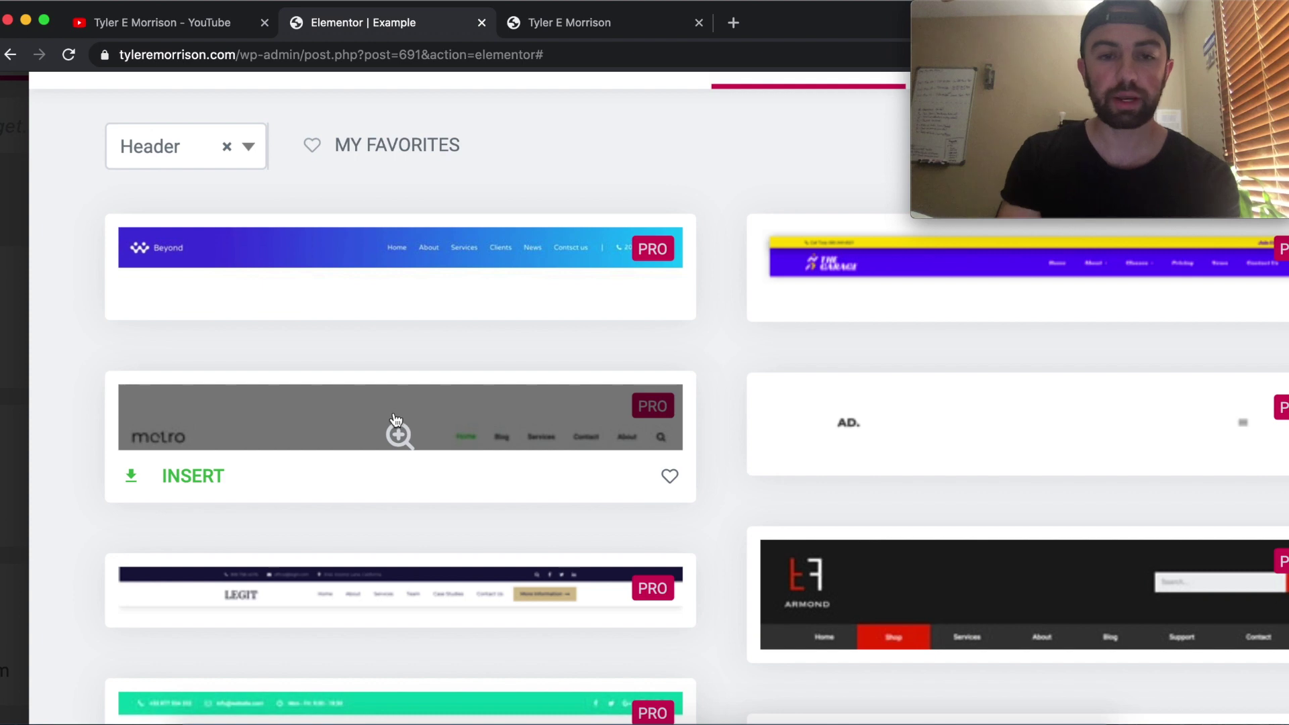
scroll(397, 427, "down", 5)
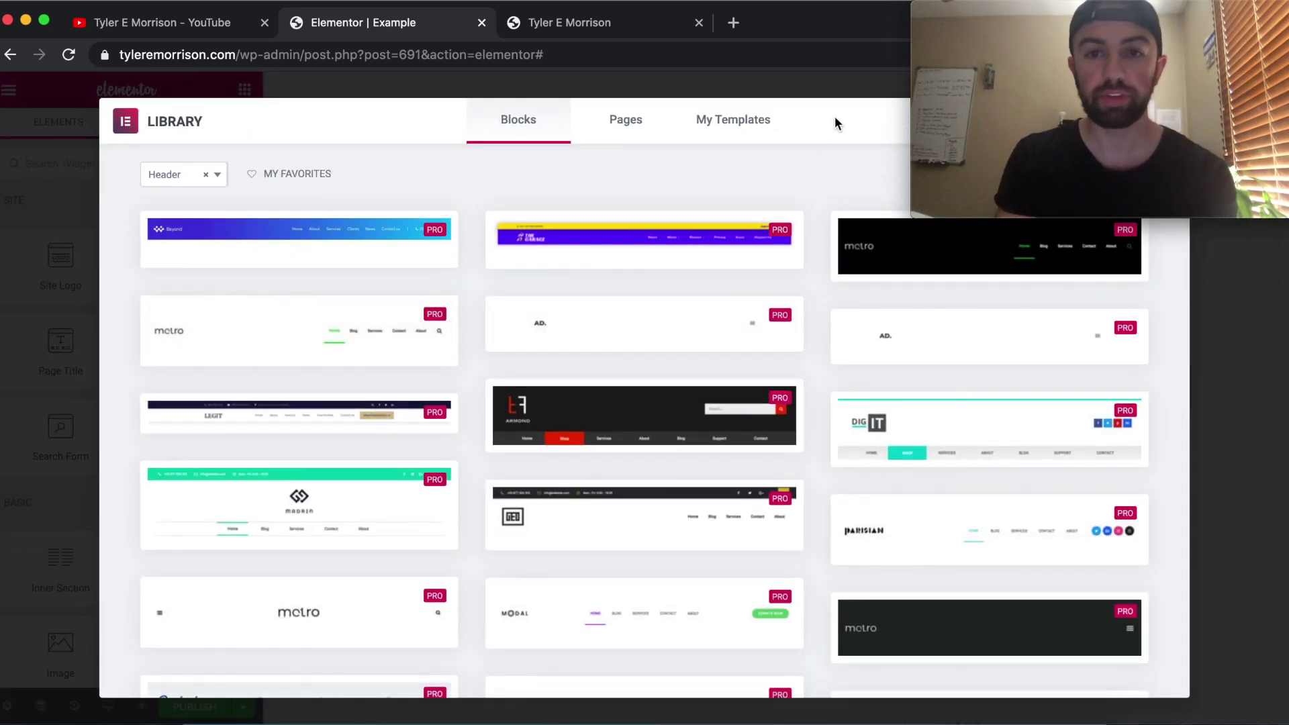
Close the template library without inserting a block, moving the webcam window out of the way
mouse_move(1000, 12)
left_click_drag(1001, 10, 1000, 171)
left_click(1169, 121)
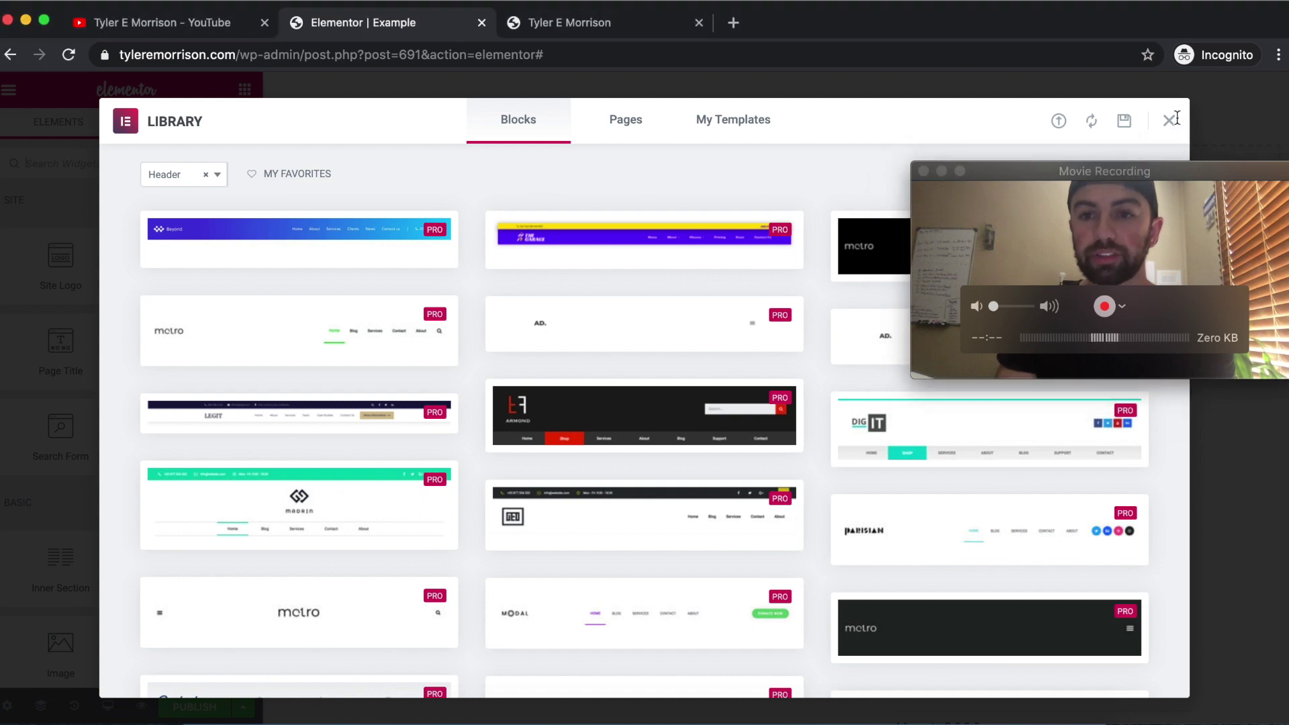
left_click(1168, 122)
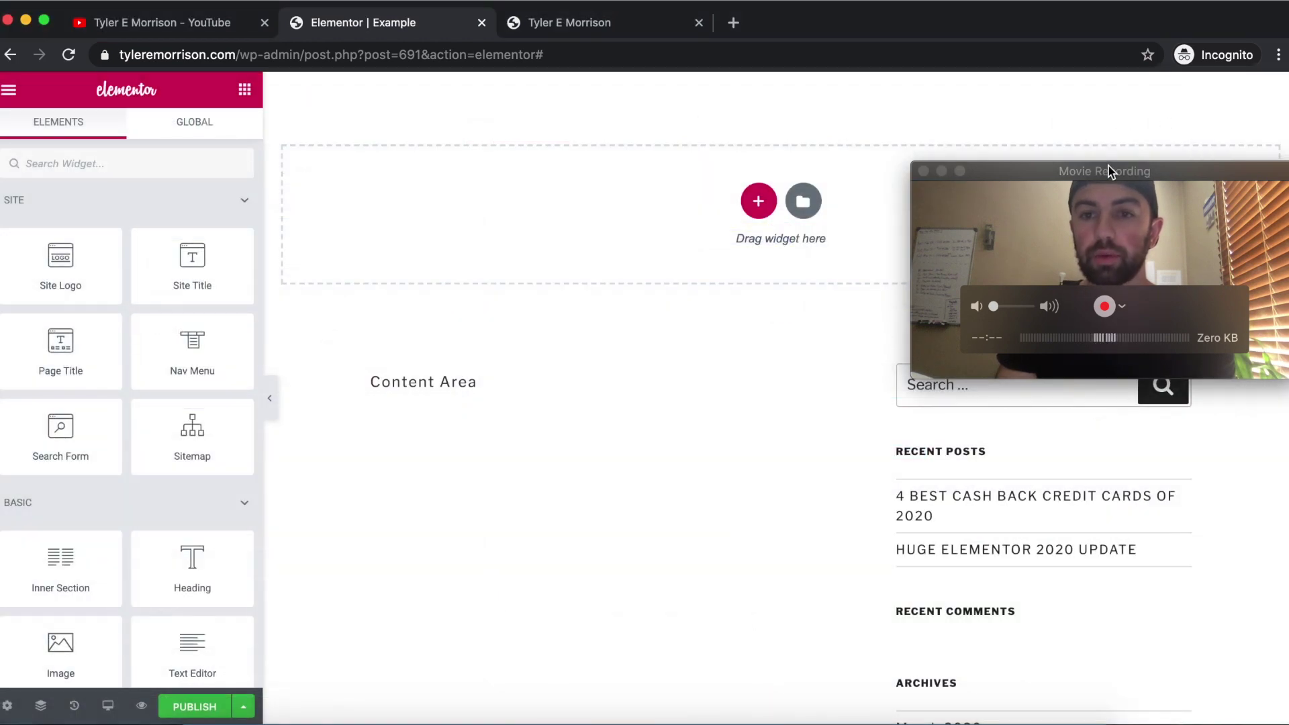
left_click(1065, 171)
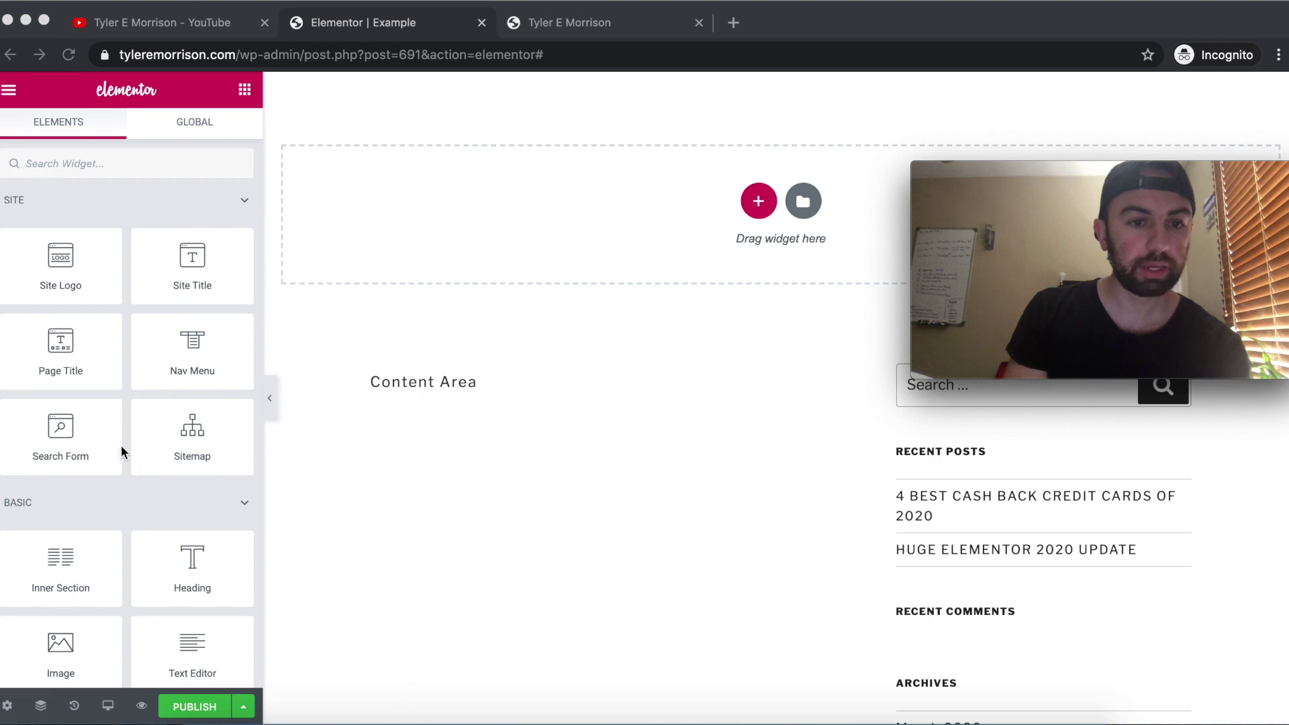
Add a new section with two equal columns to the empty header template
scroll(138, 557, "down", 1)
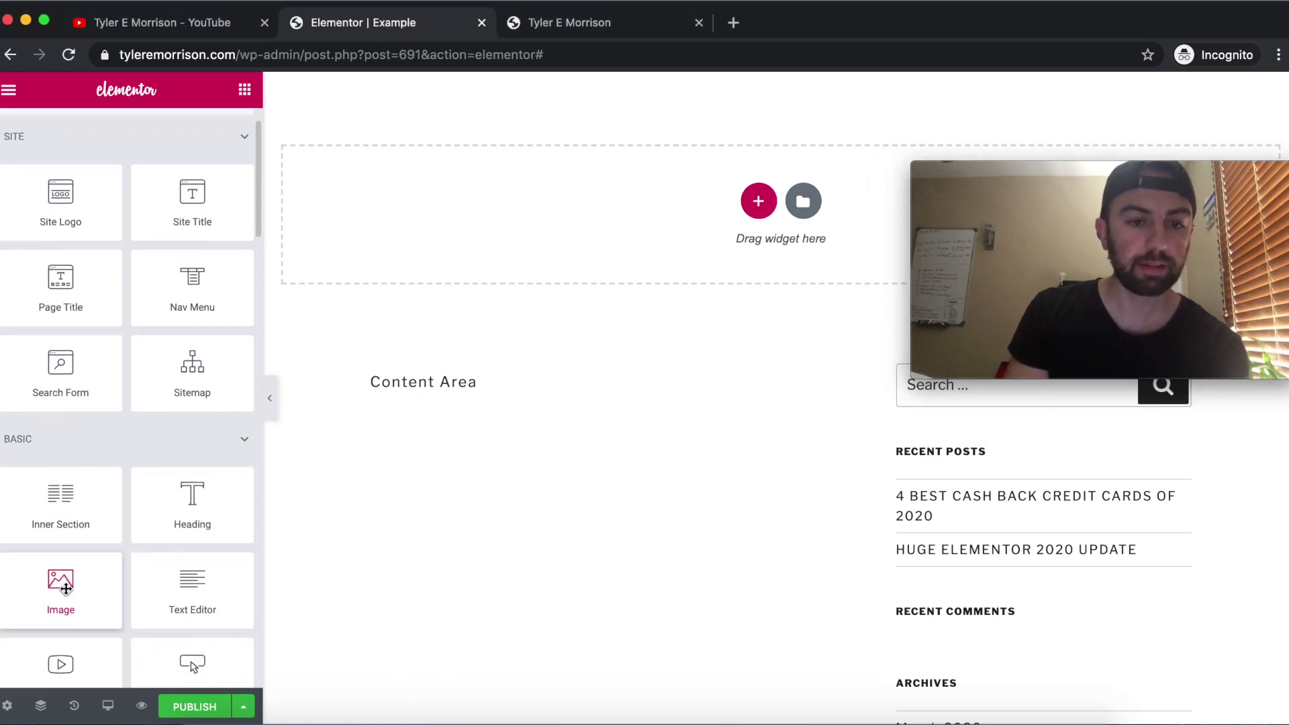
left_click(758, 201)
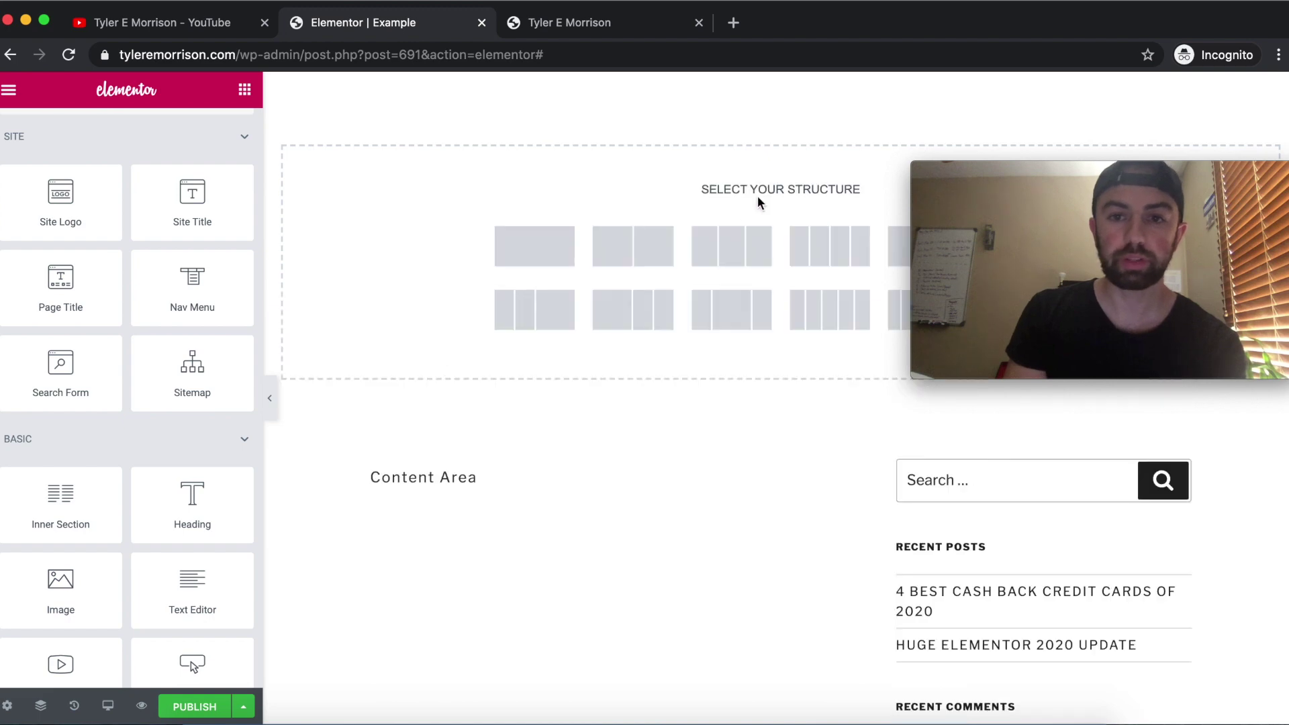
left_click(631, 240)
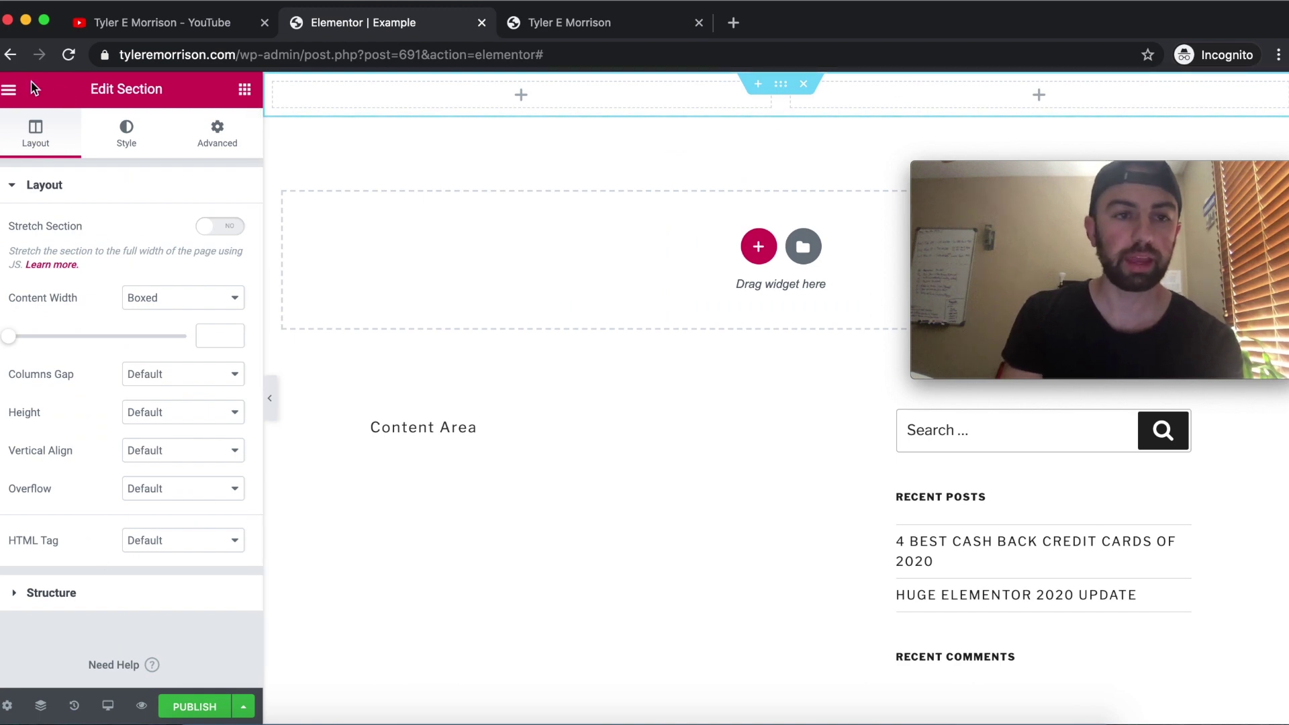
Place an Image widget in the left column of the header section
left_click(9, 90)
left_click(9, 89)
left_click_drag(65, 650, 491, 100)
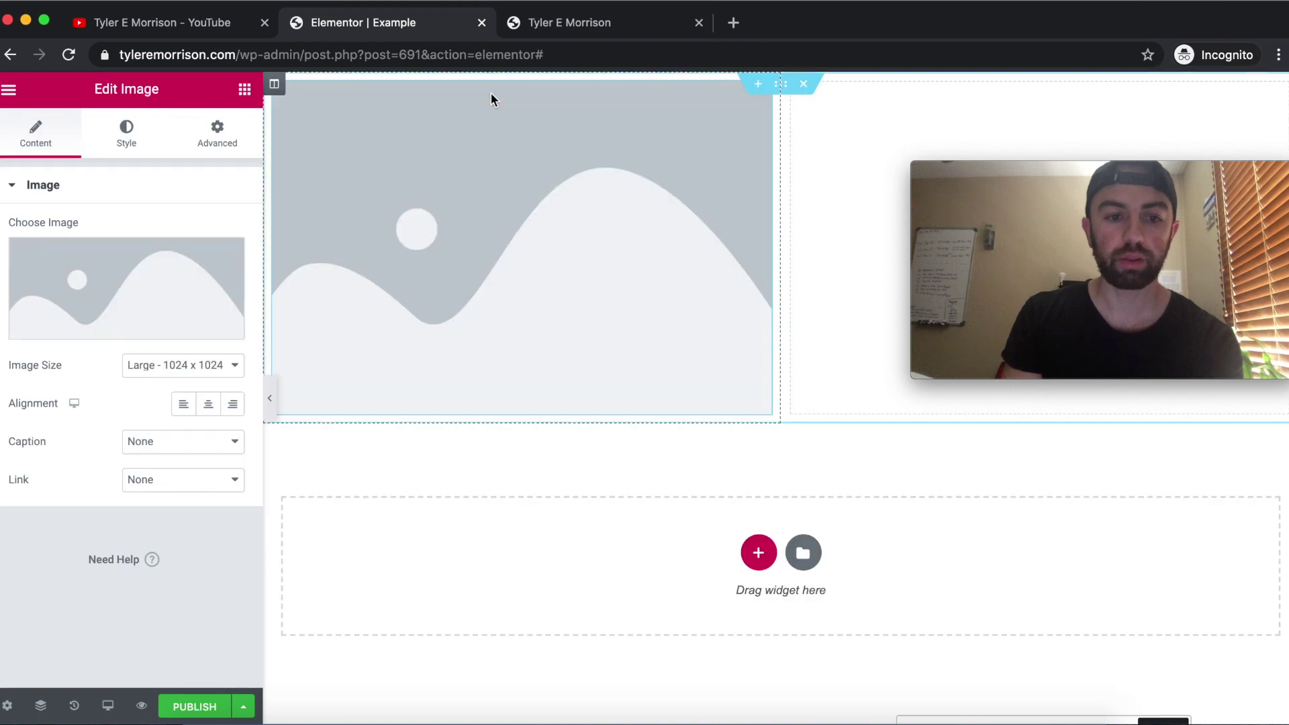
Place a Nav Menu widget in the right column of the header section
left_click(10, 94)
left_click(10, 94)
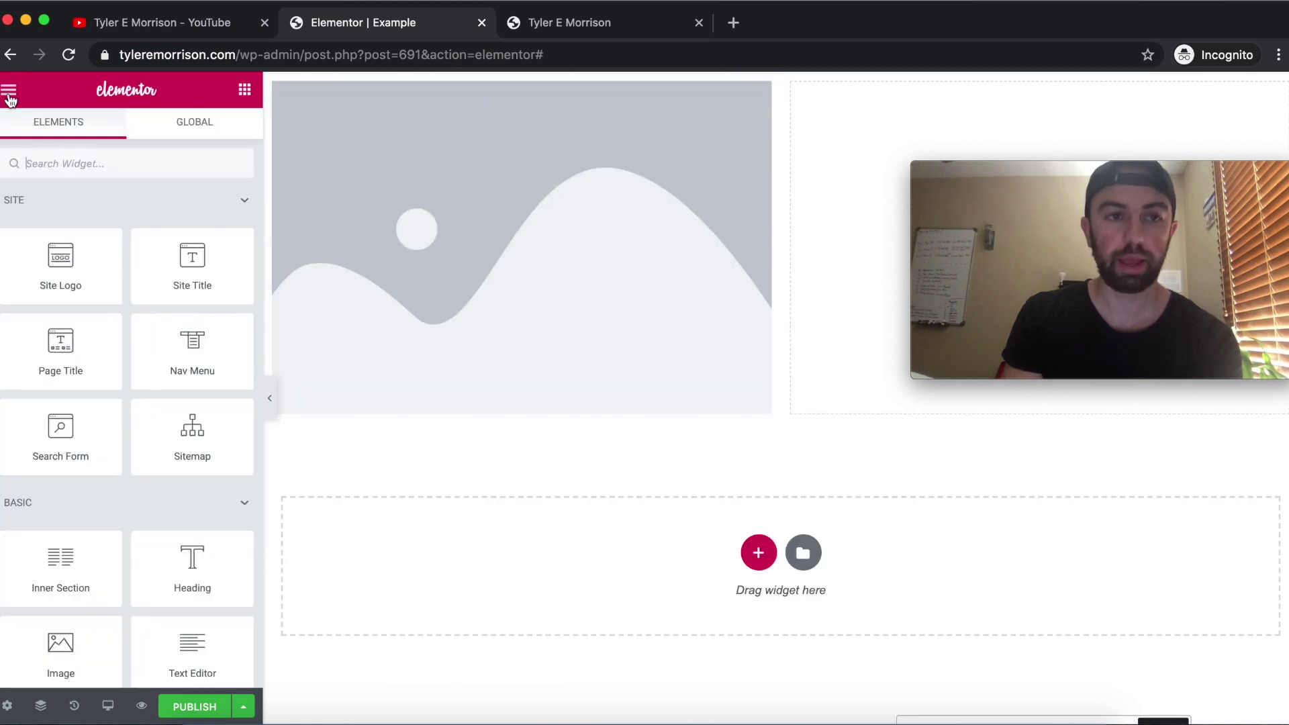
scroll(144, 394, "down", 3)
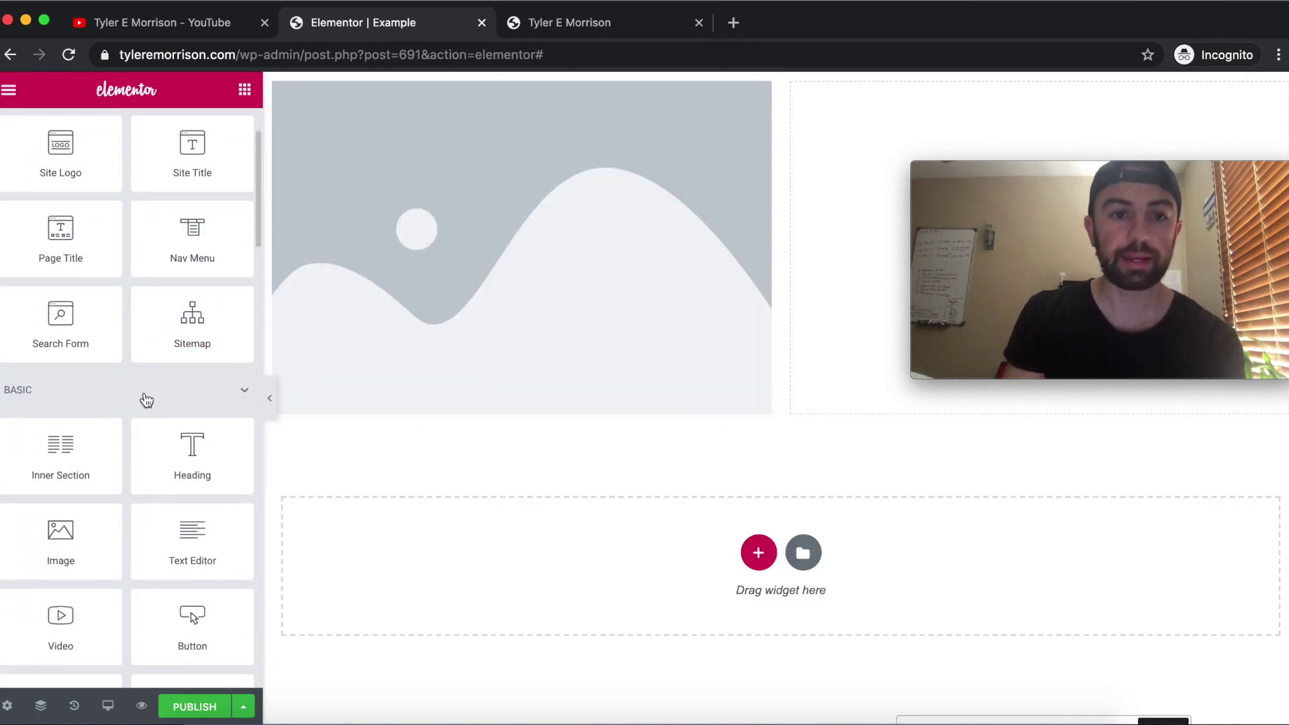
left_click_drag(205, 238, 887, 209)
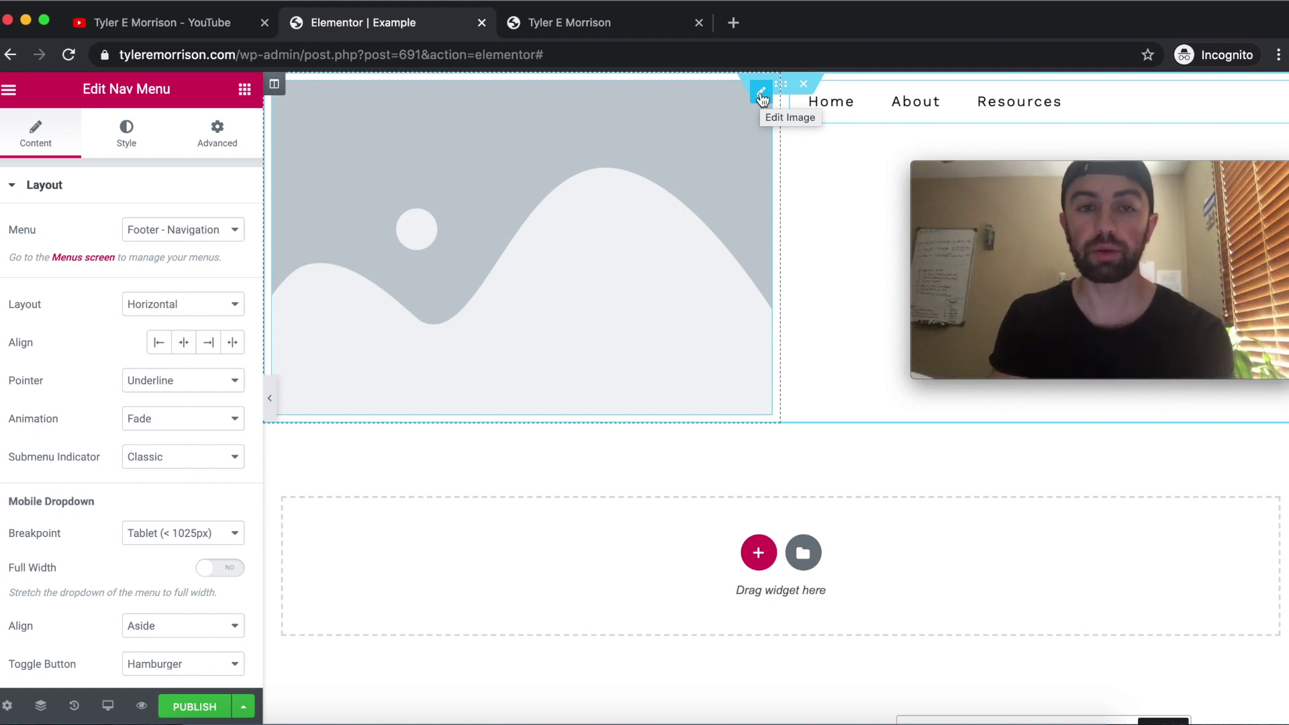
Use the signature logo as the image in the left column and set its width to 200 px
left_click(761, 98)
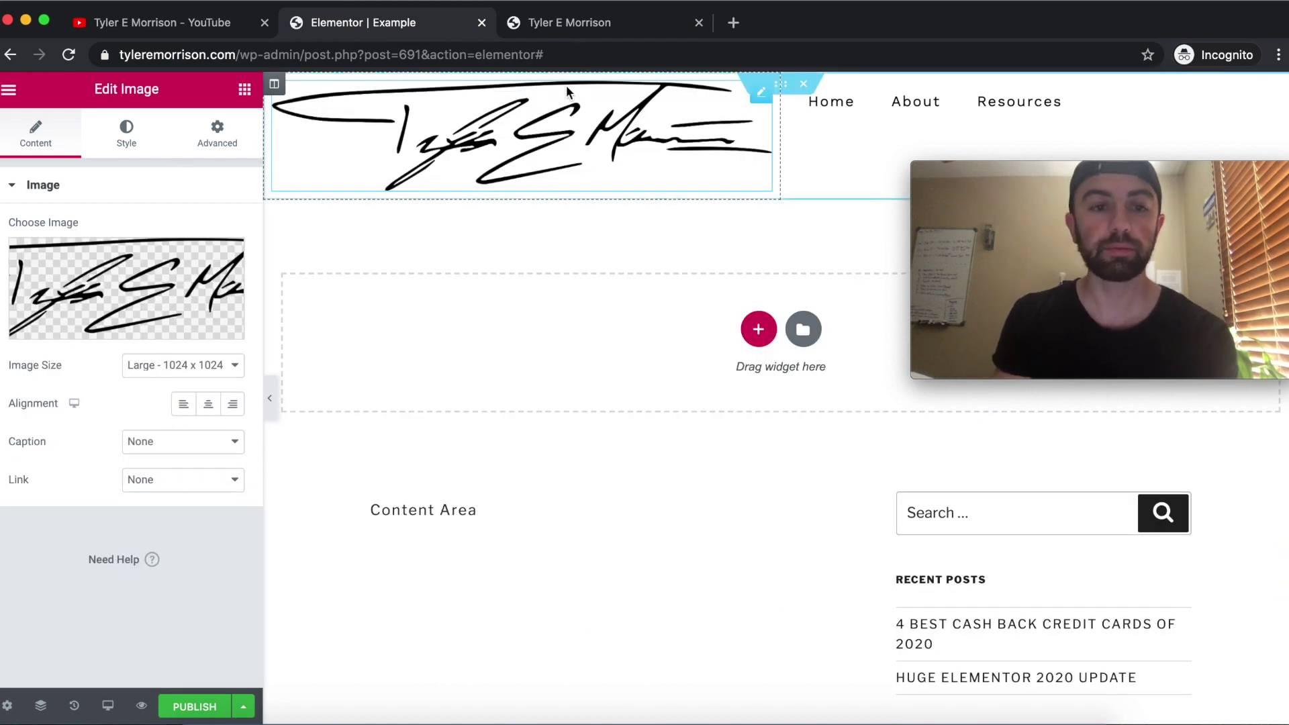
left_click(126, 131)
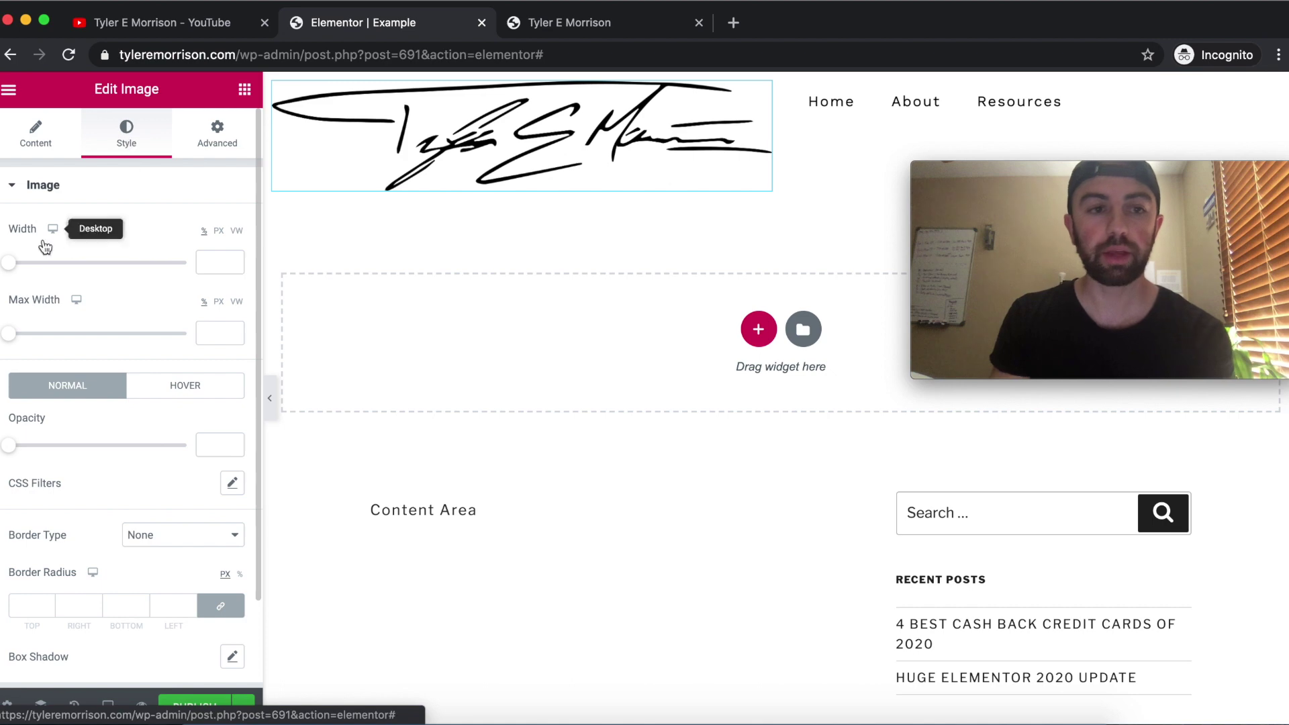
left_click_drag(10, 267, 86, 262)
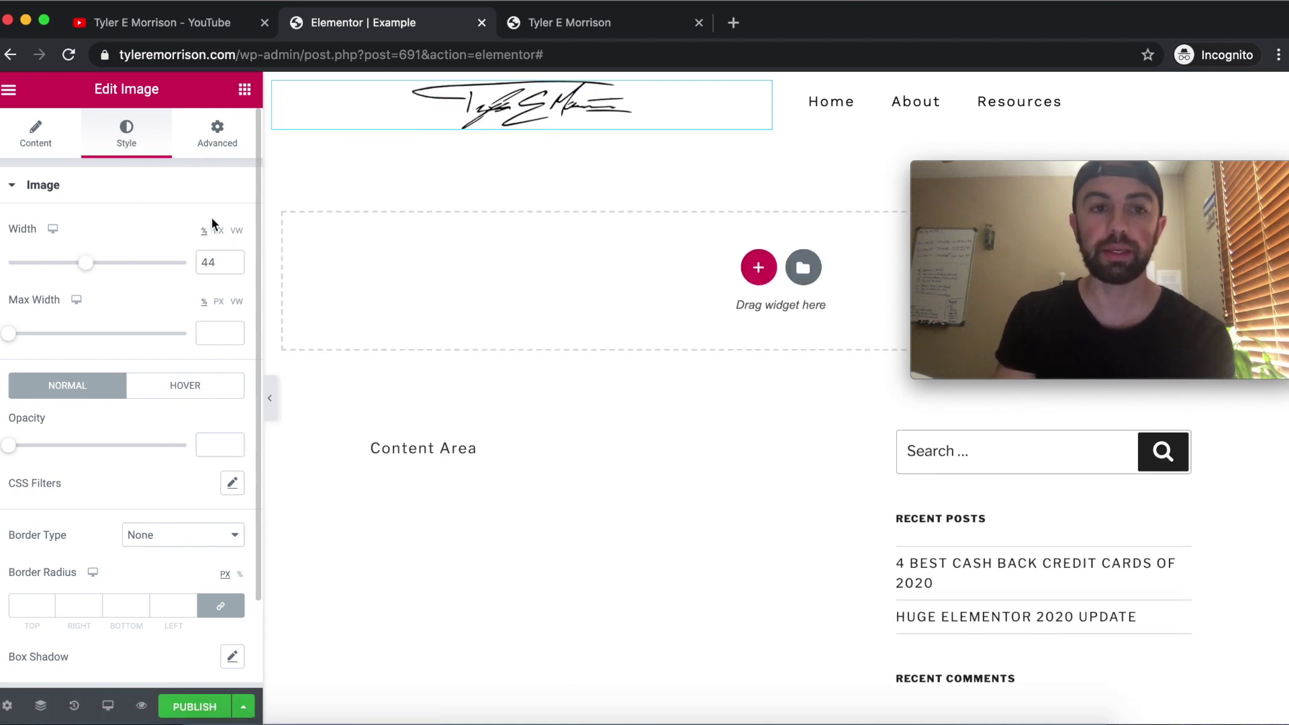
left_click(220, 232)
left_click_drag(20, 268, 49, 263)
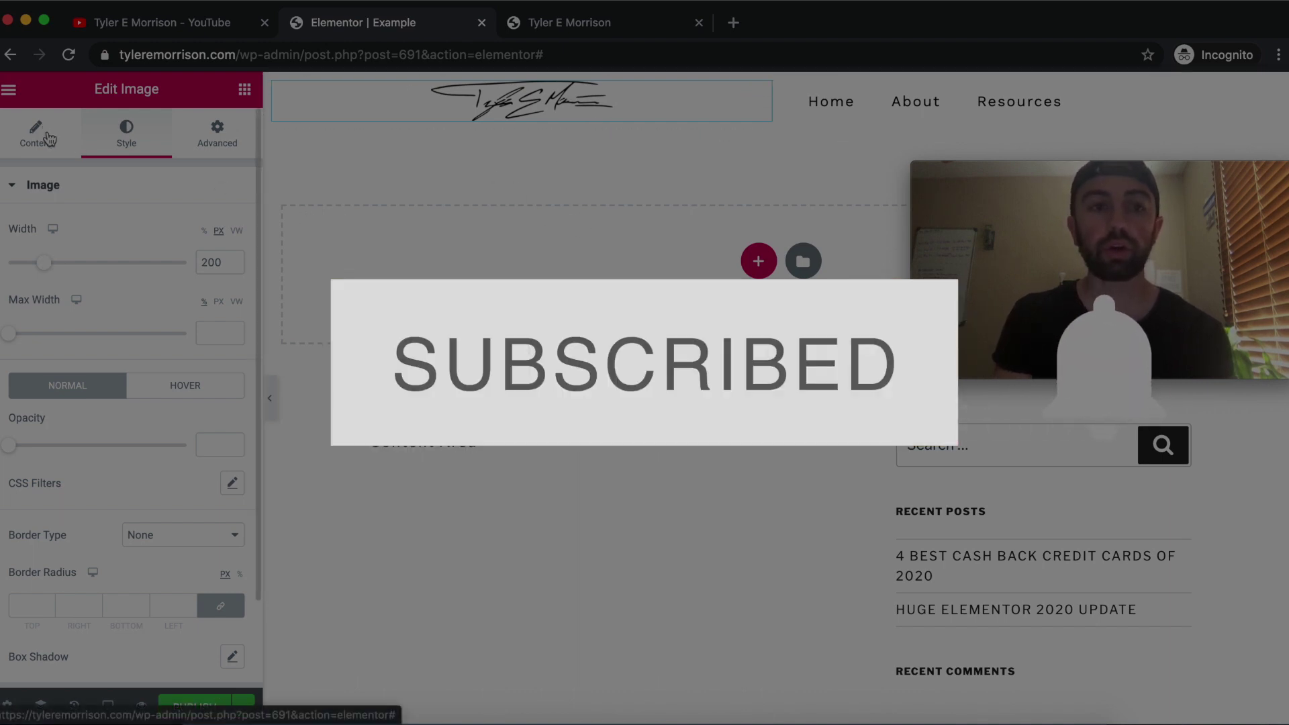
Align the signature logo to the left of its column
left_click(49, 139)
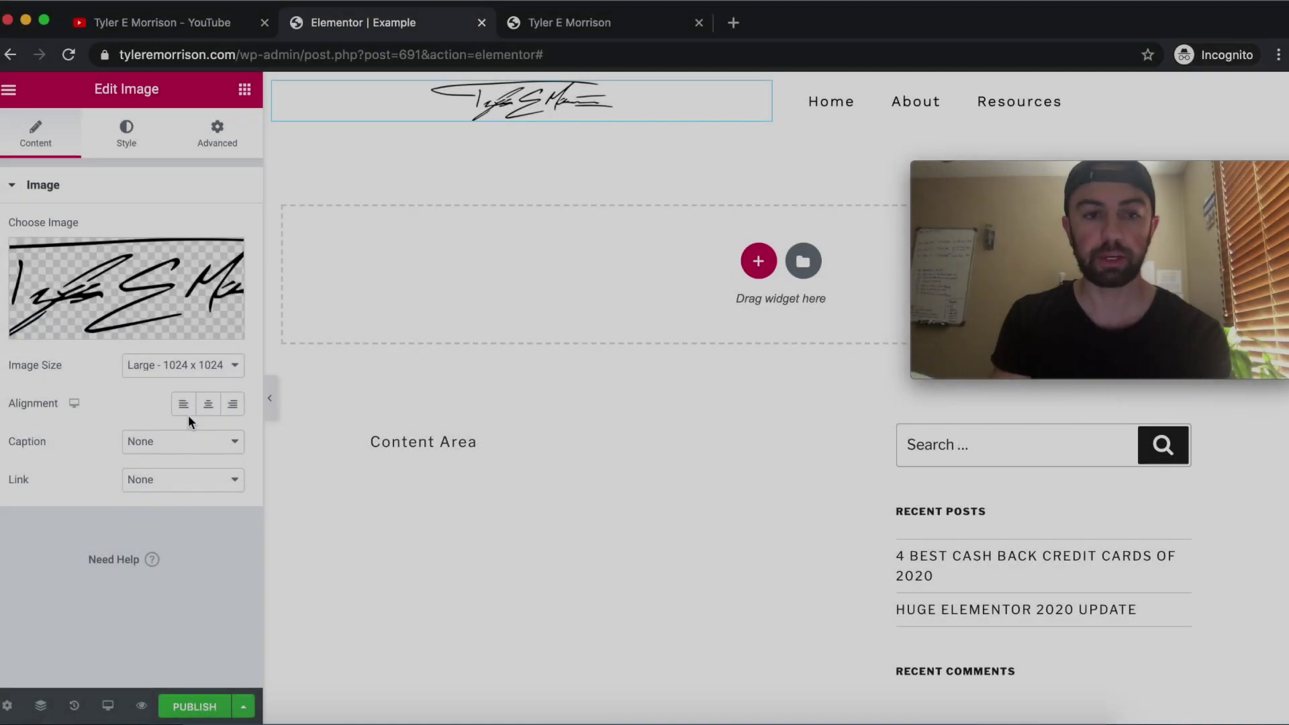
left_click(185, 411)
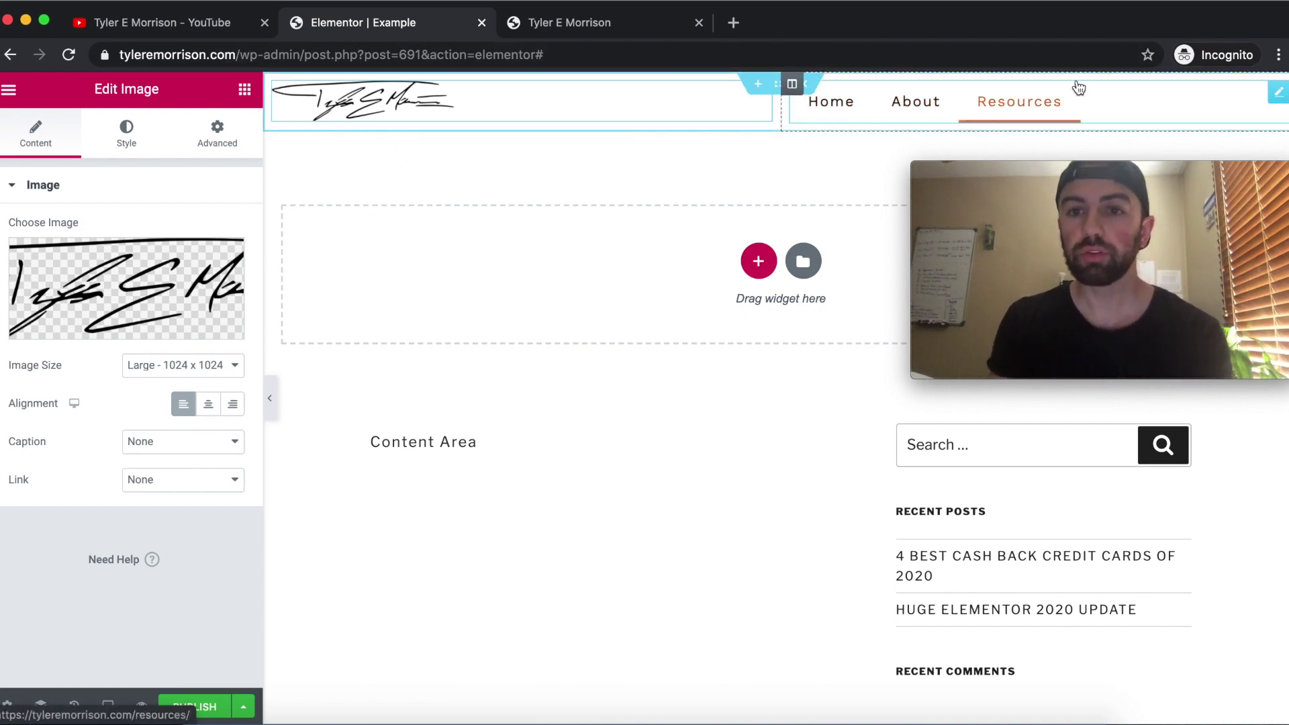
Set the header's Nav Menu widget to use the Main menu
left_click(1279, 96)
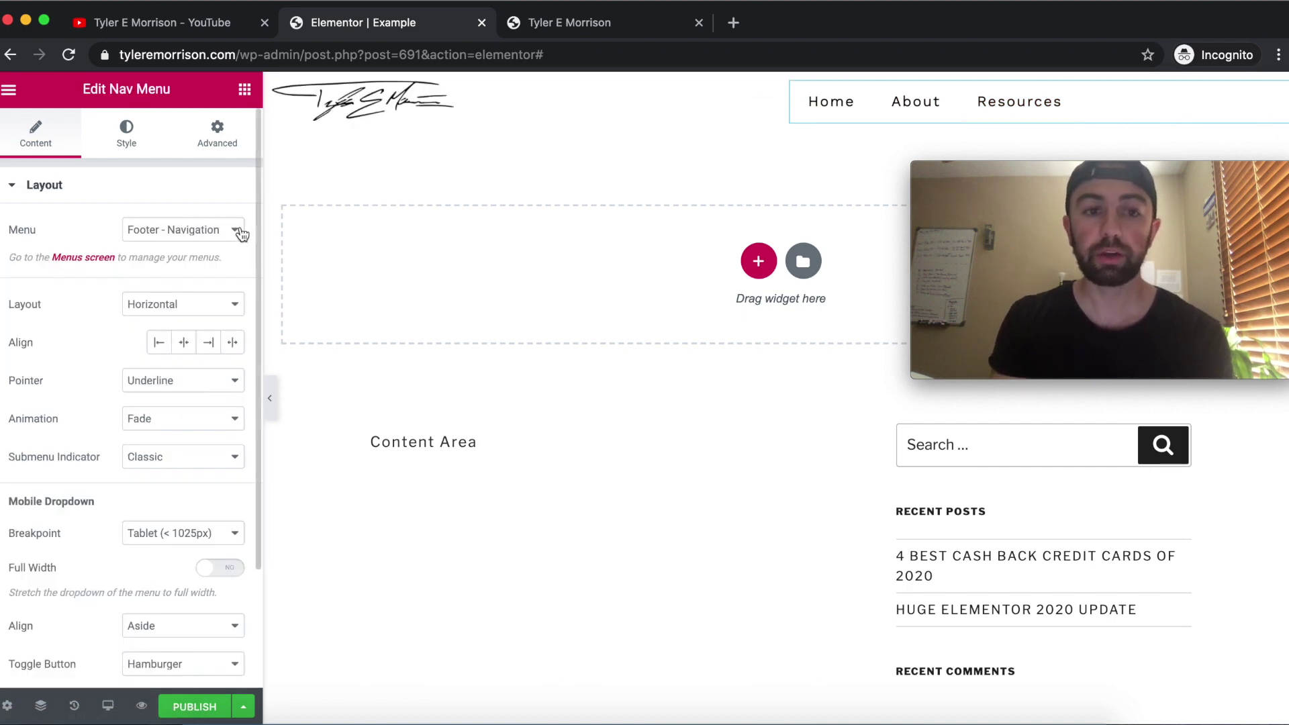
left_click(239, 230)
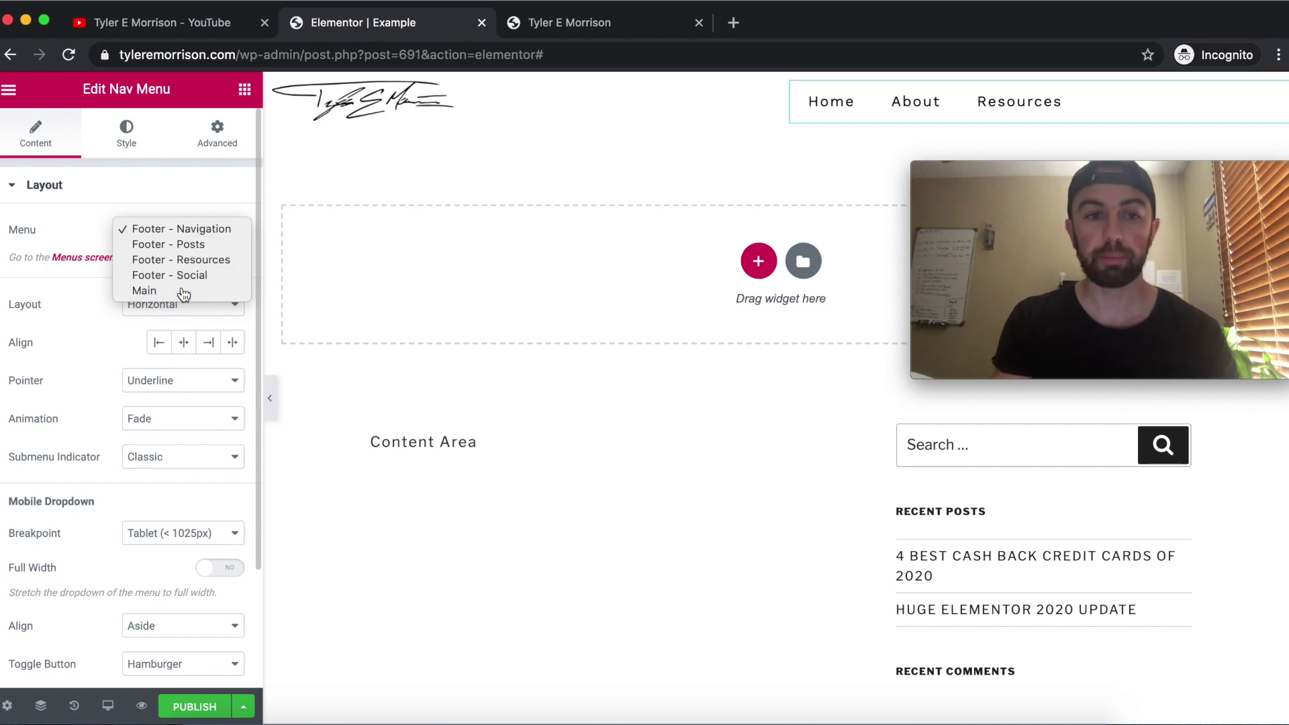
left_click(181, 290)
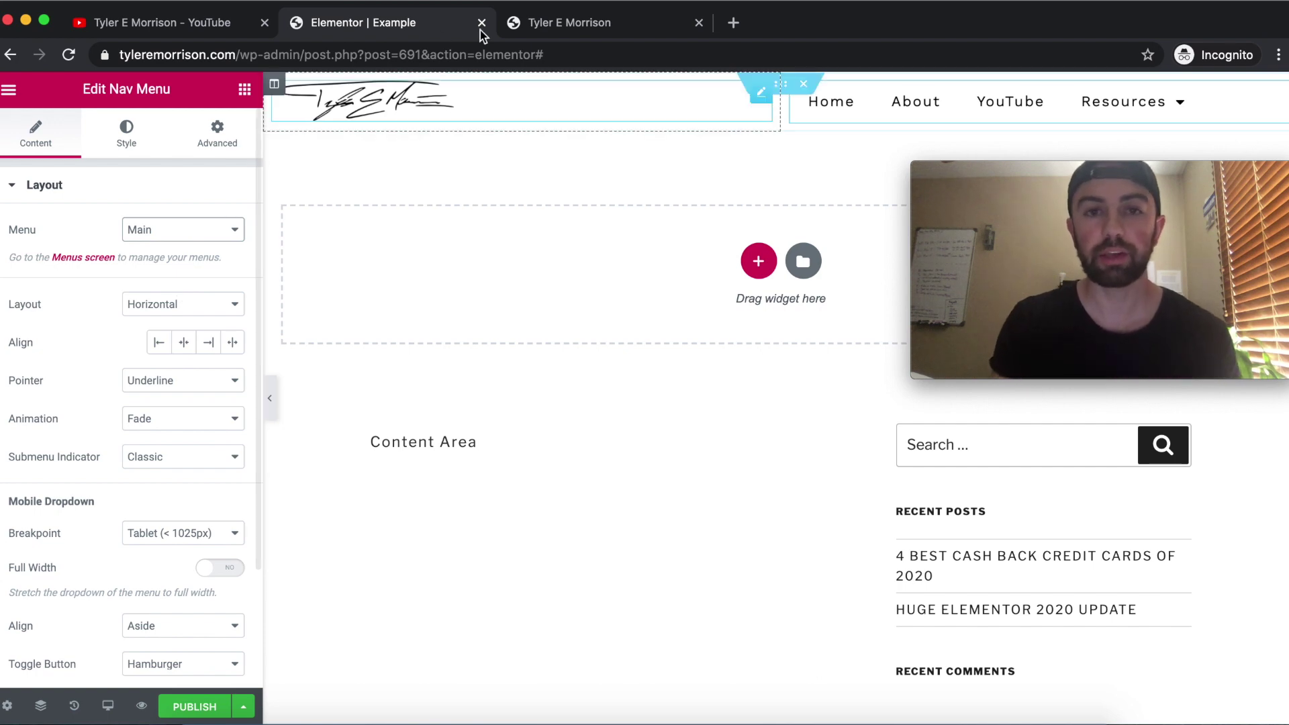
Go to the WordPress Menus page in the other site tab and examine the Footer - Social menu structure
left_click(575, 28)
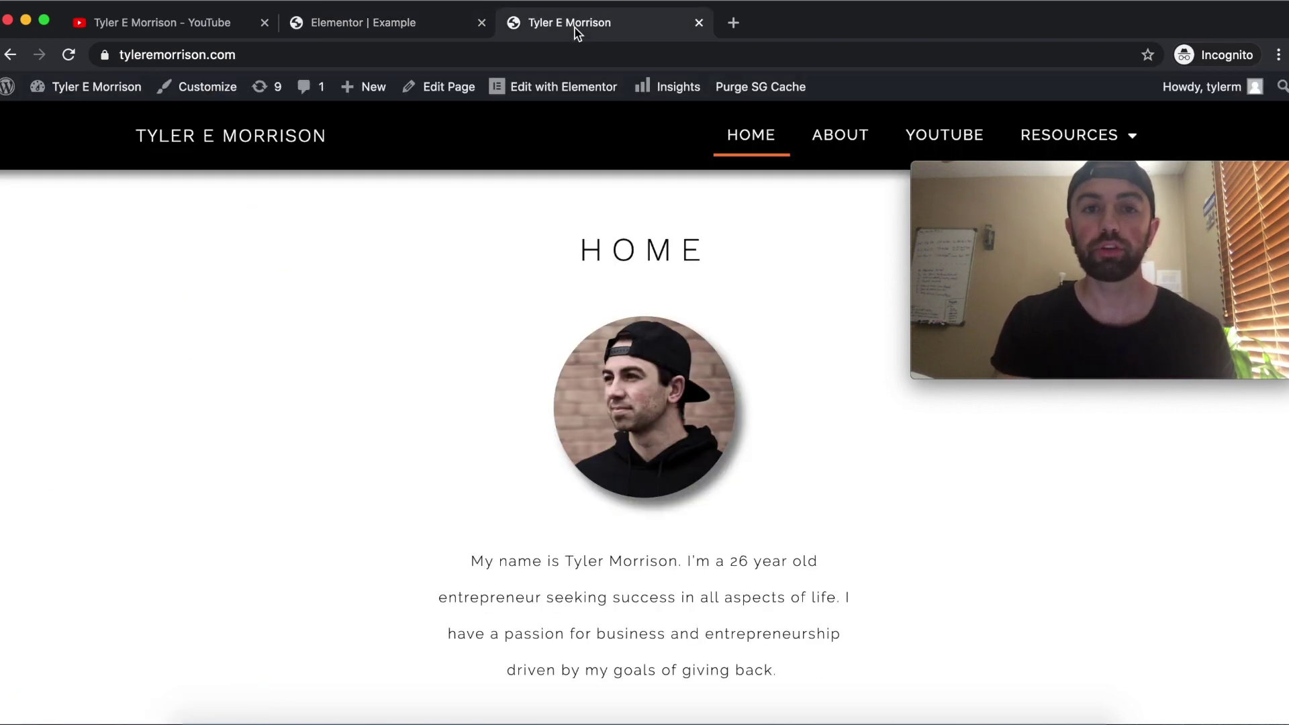
mouse_move(111, 99)
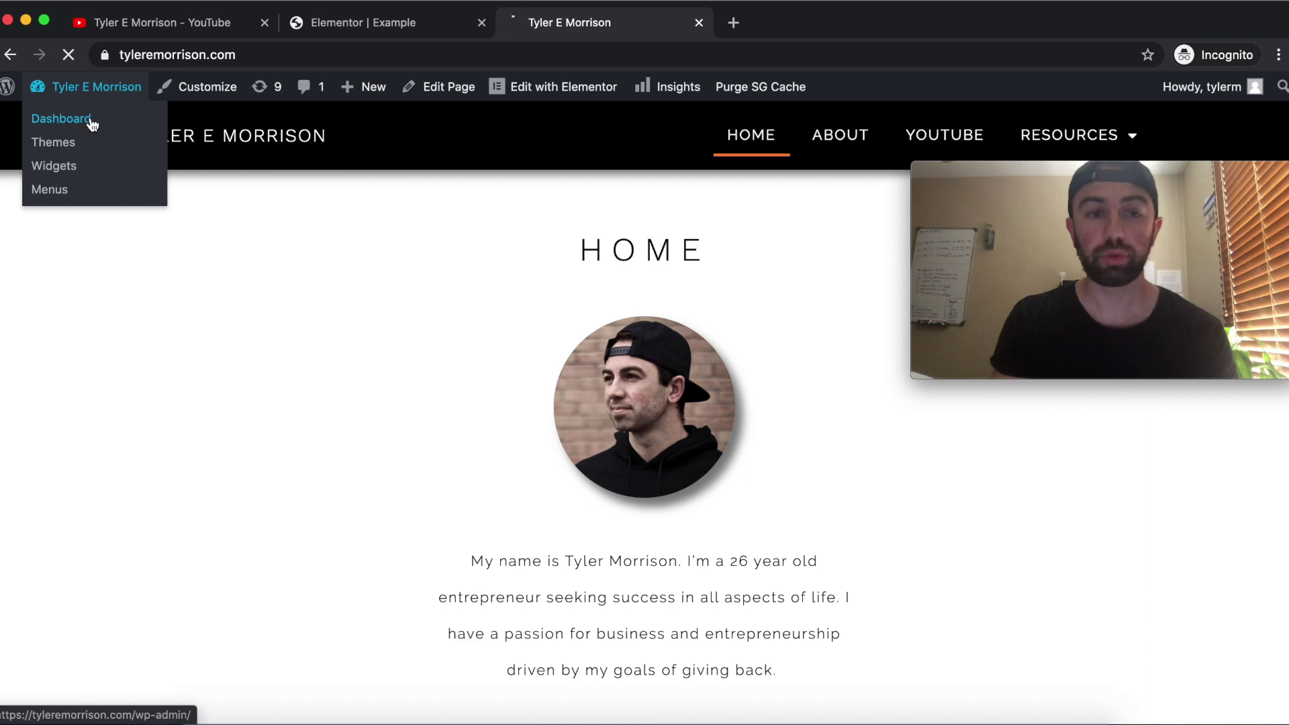
left_click(92, 125)
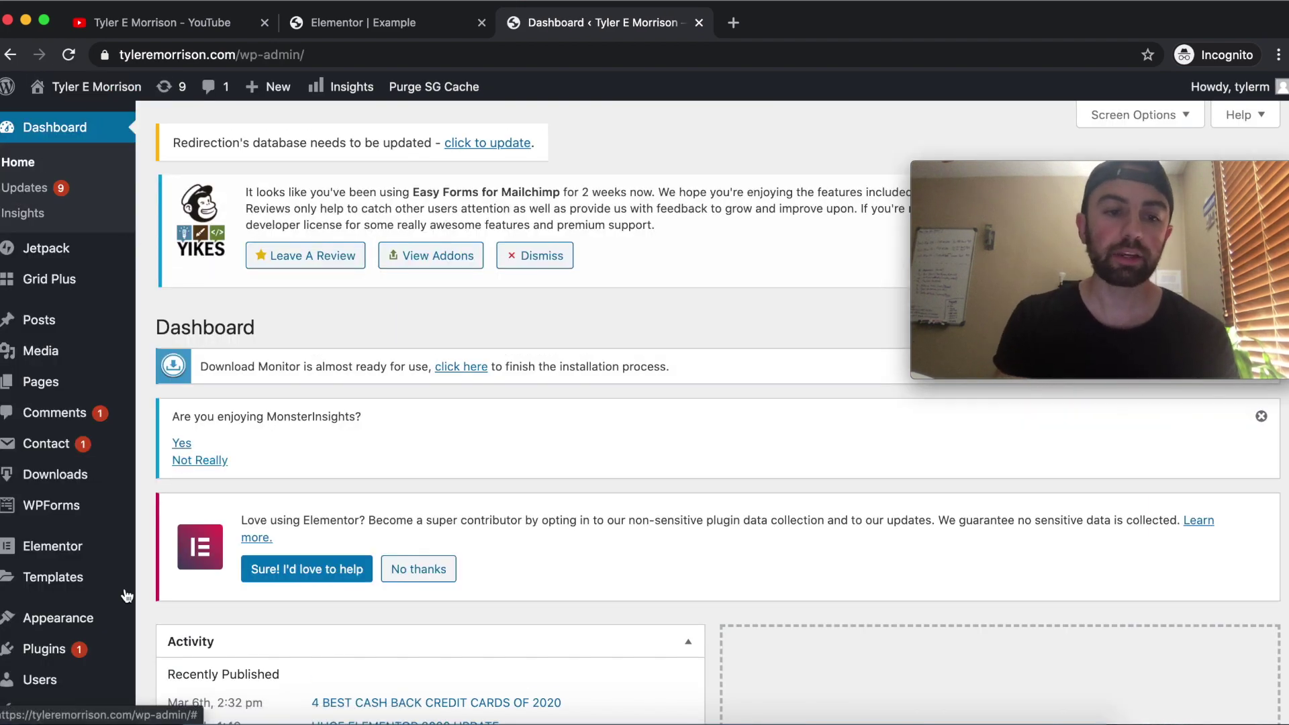
mouse_move(76, 629)
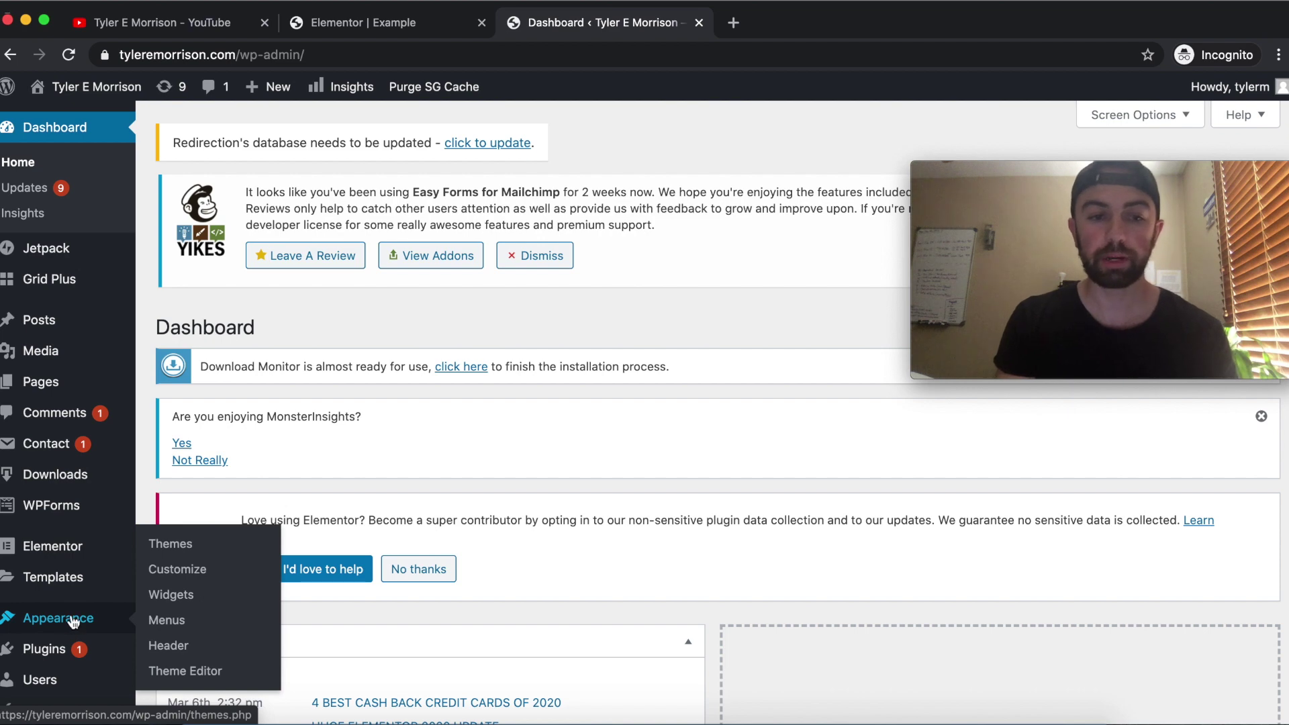
left_click(178, 621)
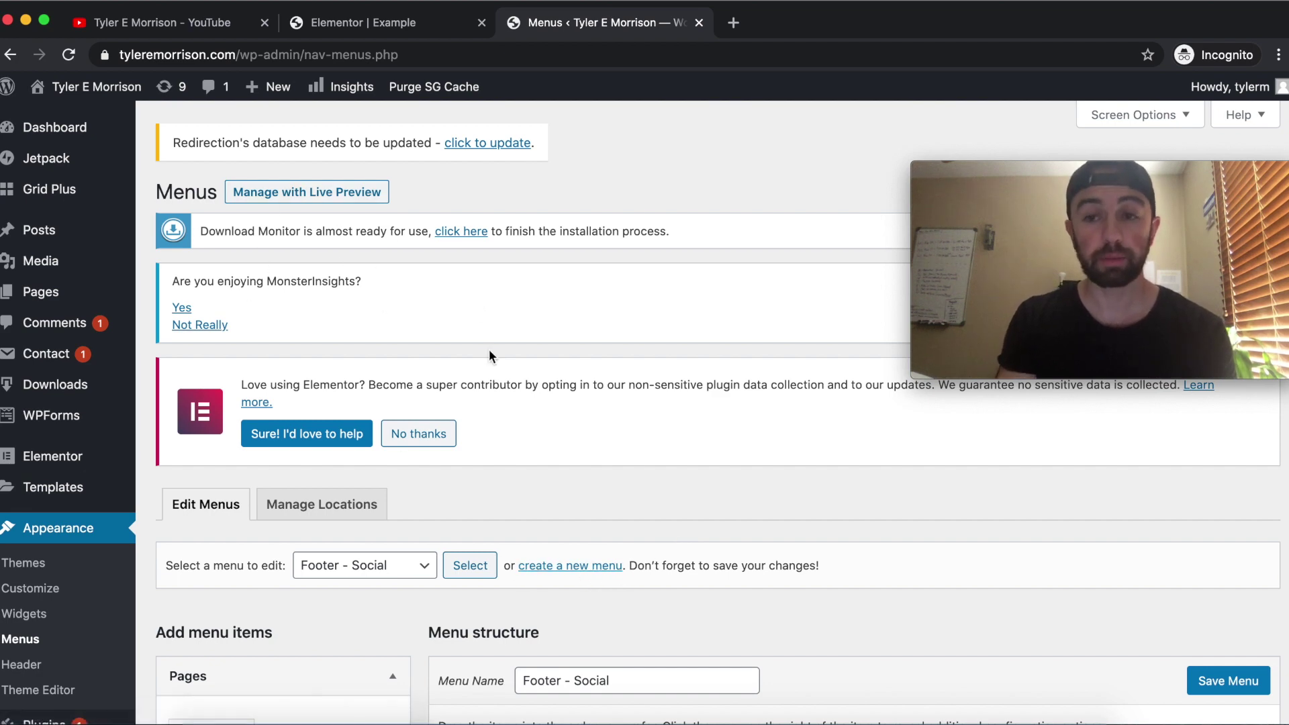
scroll(489, 350, "down", 5)
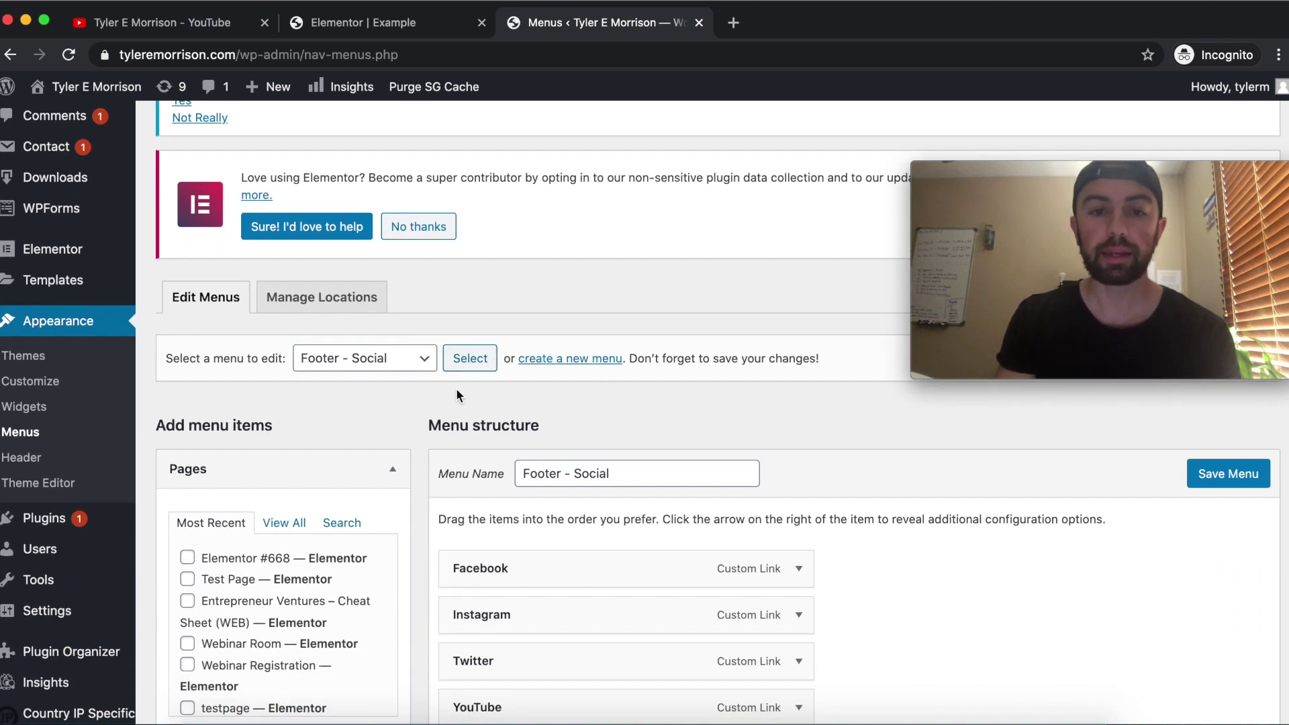
scroll(695, 420, "down", 5)
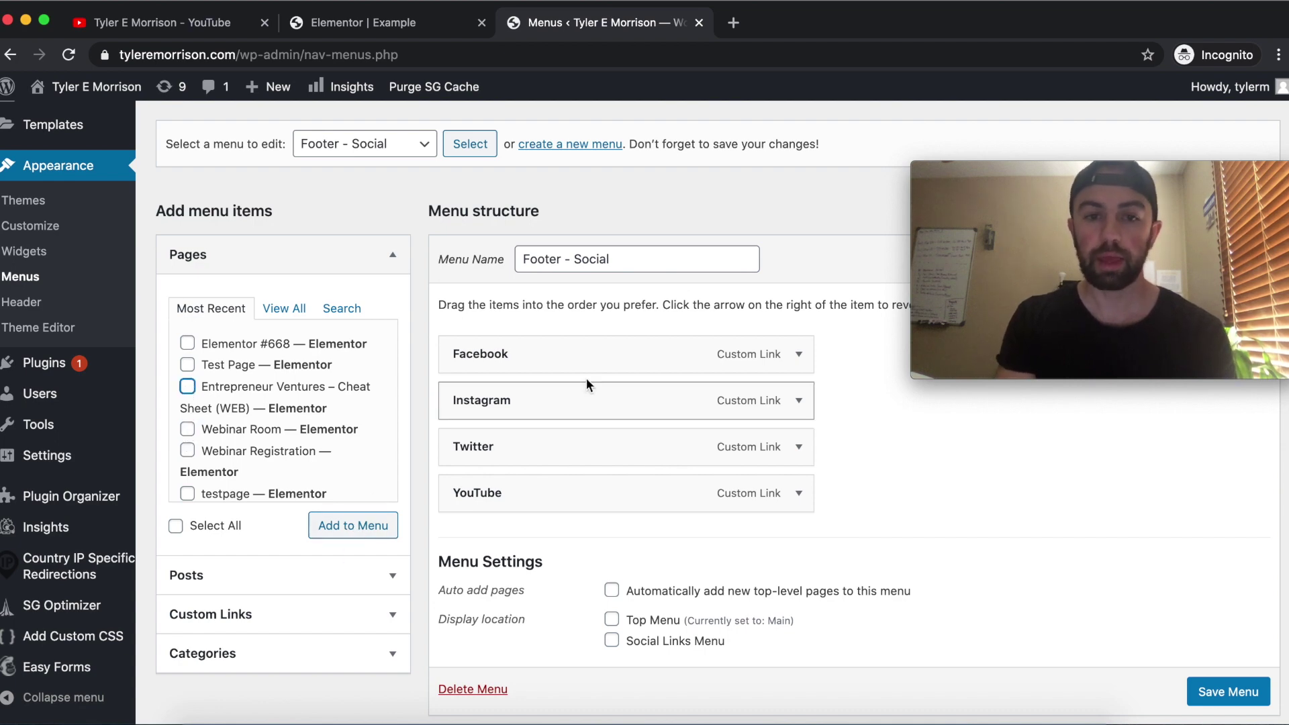
Try nesting Instagram under Facebook as a sub item in the menu structure and move it back to the top level
mouse_move(591, 360)
left_mouse_down()
mouse_move(597, 500)
mouse_move(587, 340)
mouse_move(578, 351)
left_mouse_up()
left_click_drag(495, 400, 537, 394)
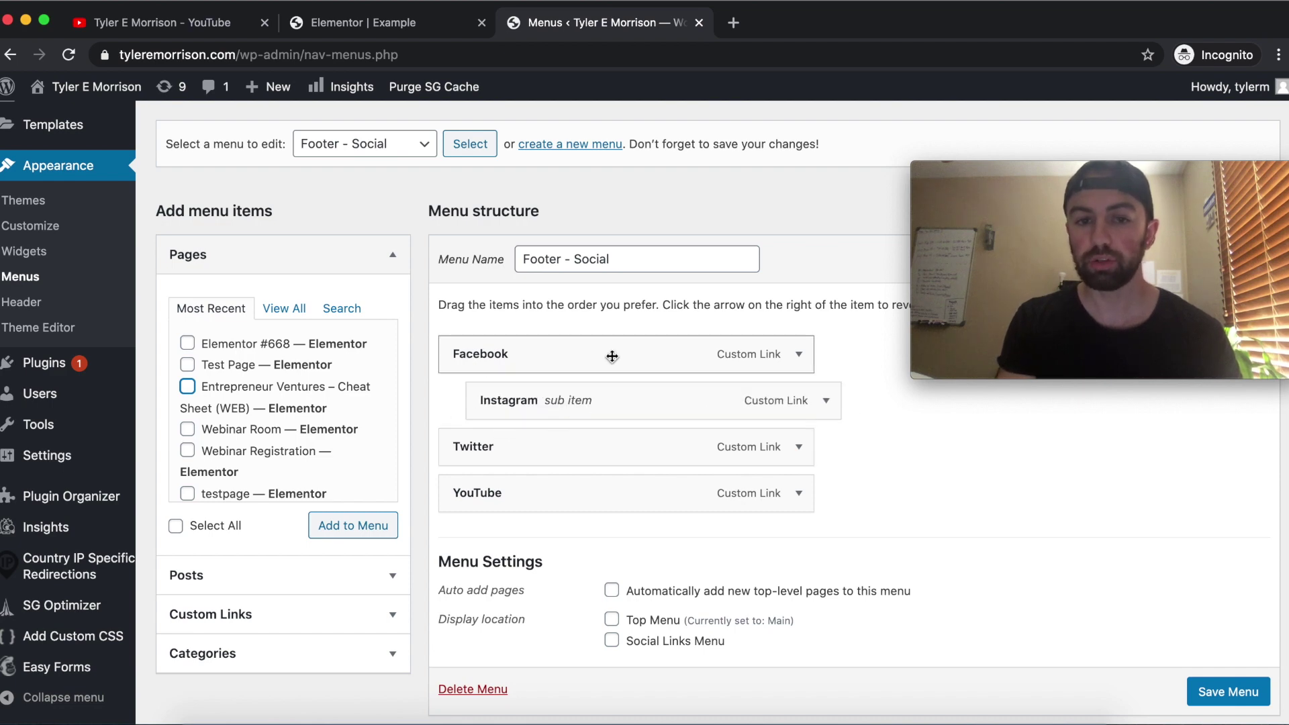
left_click_drag(613, 400, 586, 400)
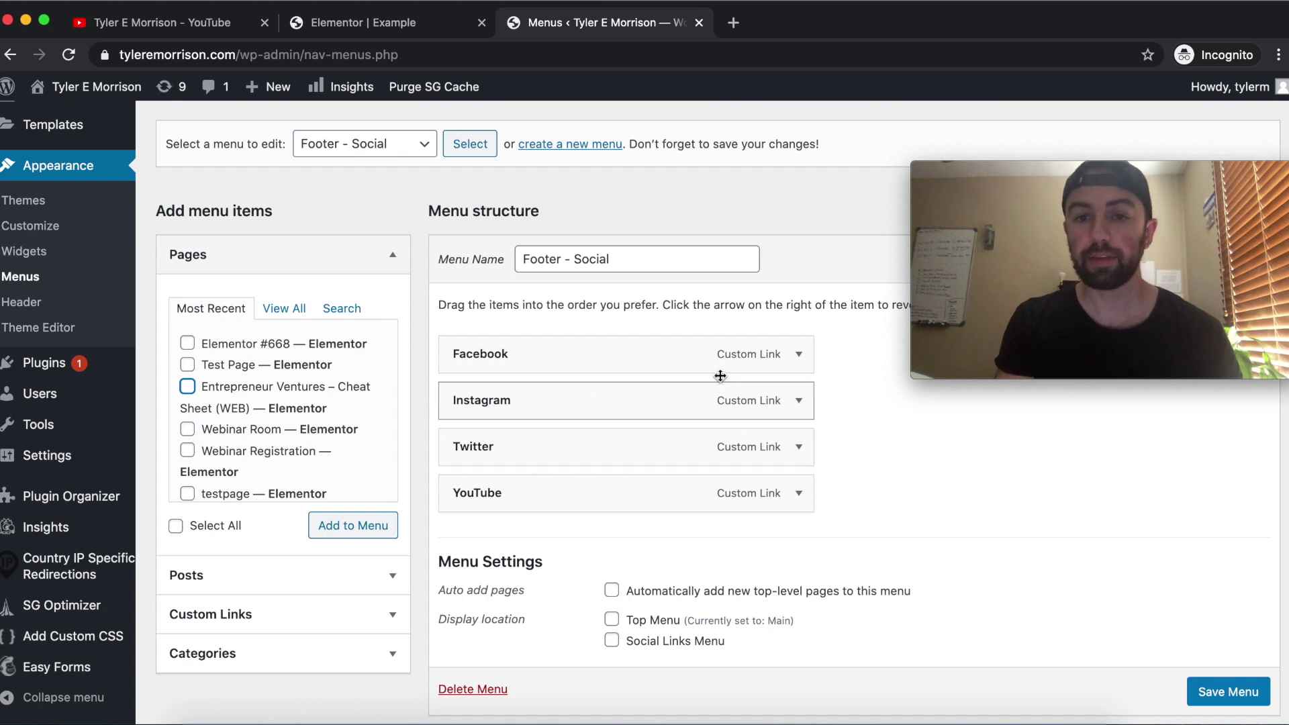
Examine the Facebook item's link and label settings and the Custom Links fields for adding menu items
left_click(801, 355)
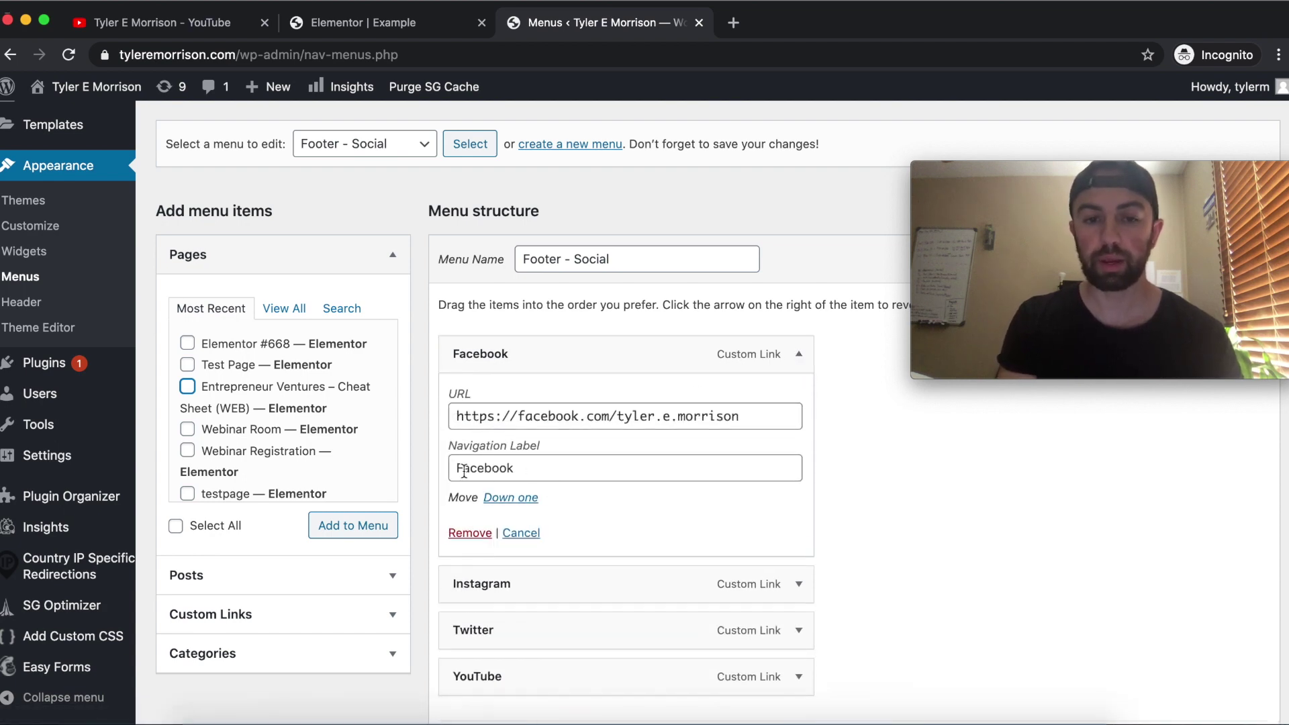
left_click(796, 354)
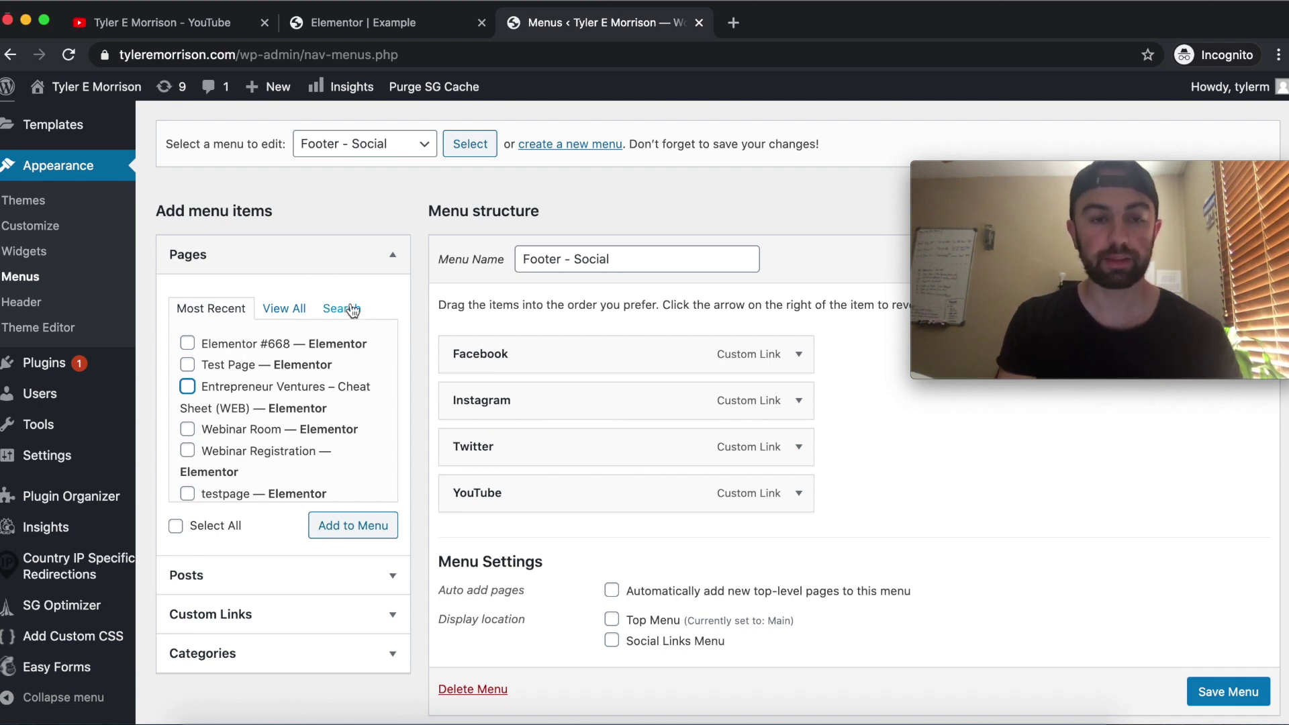
scroll(318, 560, "down", 1)
left_click(343, 539)
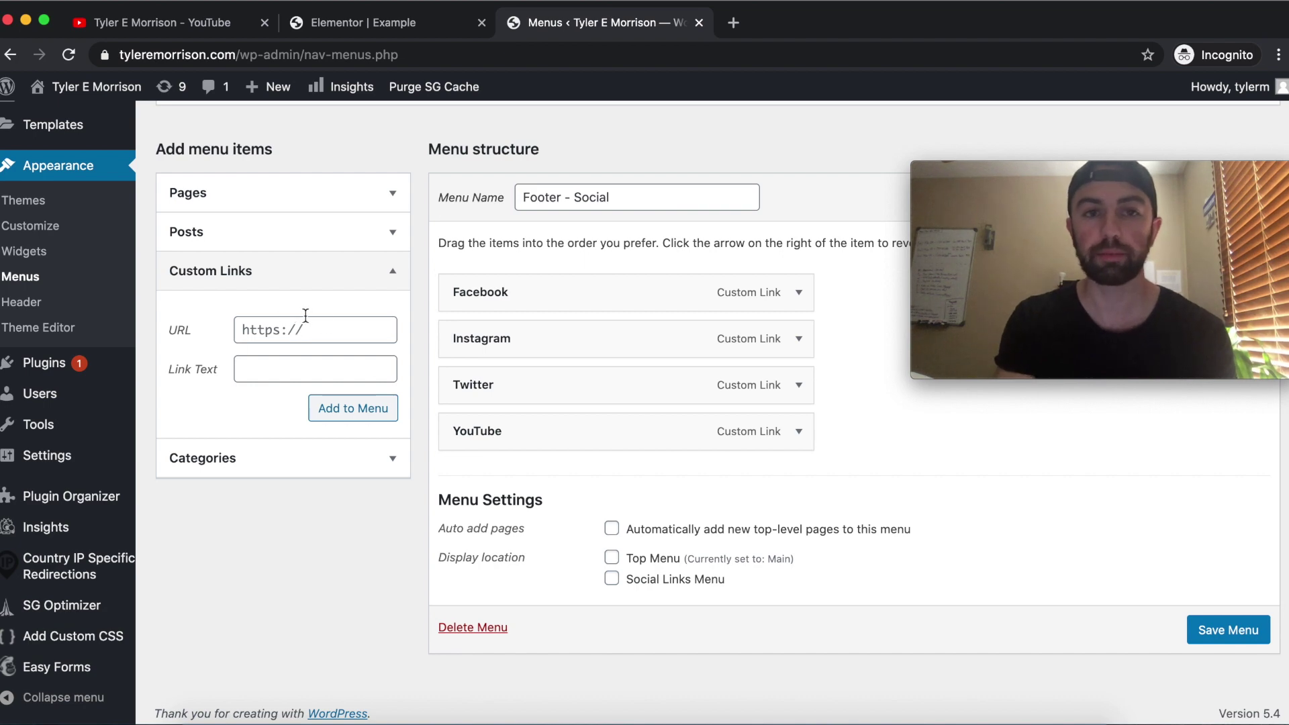
left_click(359, 271)
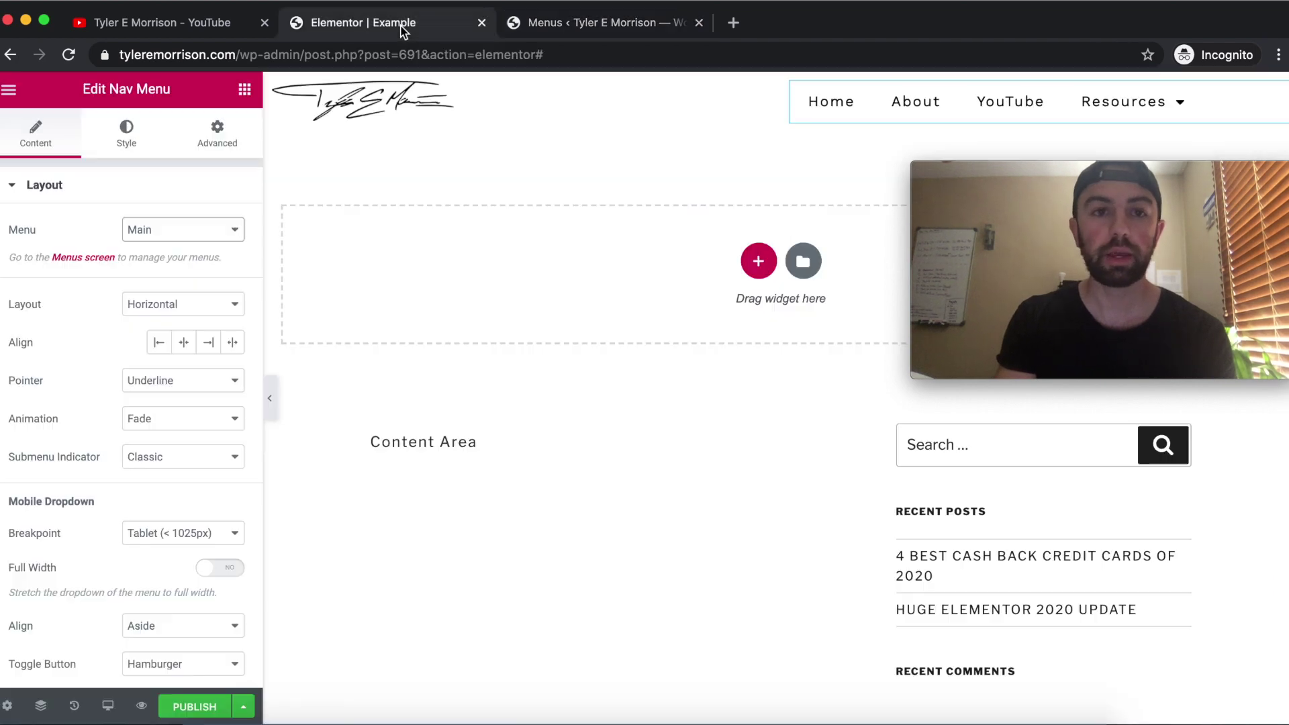
Return to the Elementor header template and align the nav menu items to the right
left_click(369, 23)
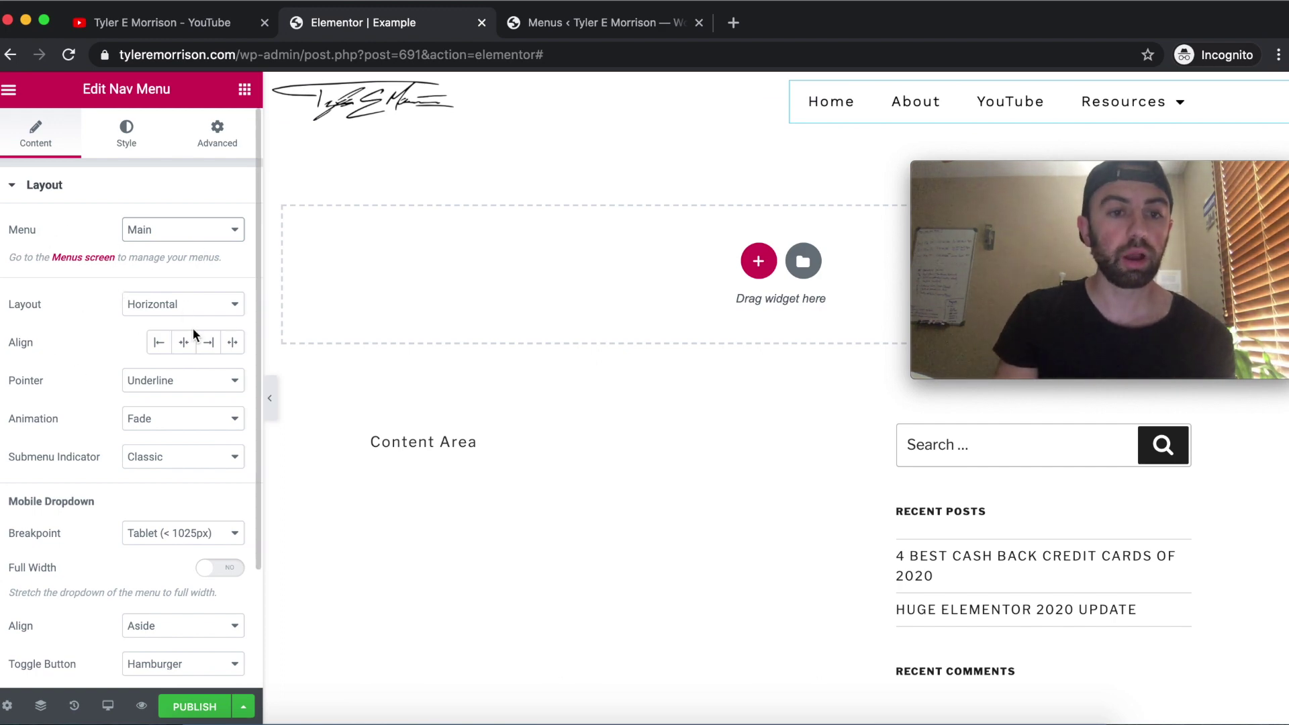
left_click(215, 344)
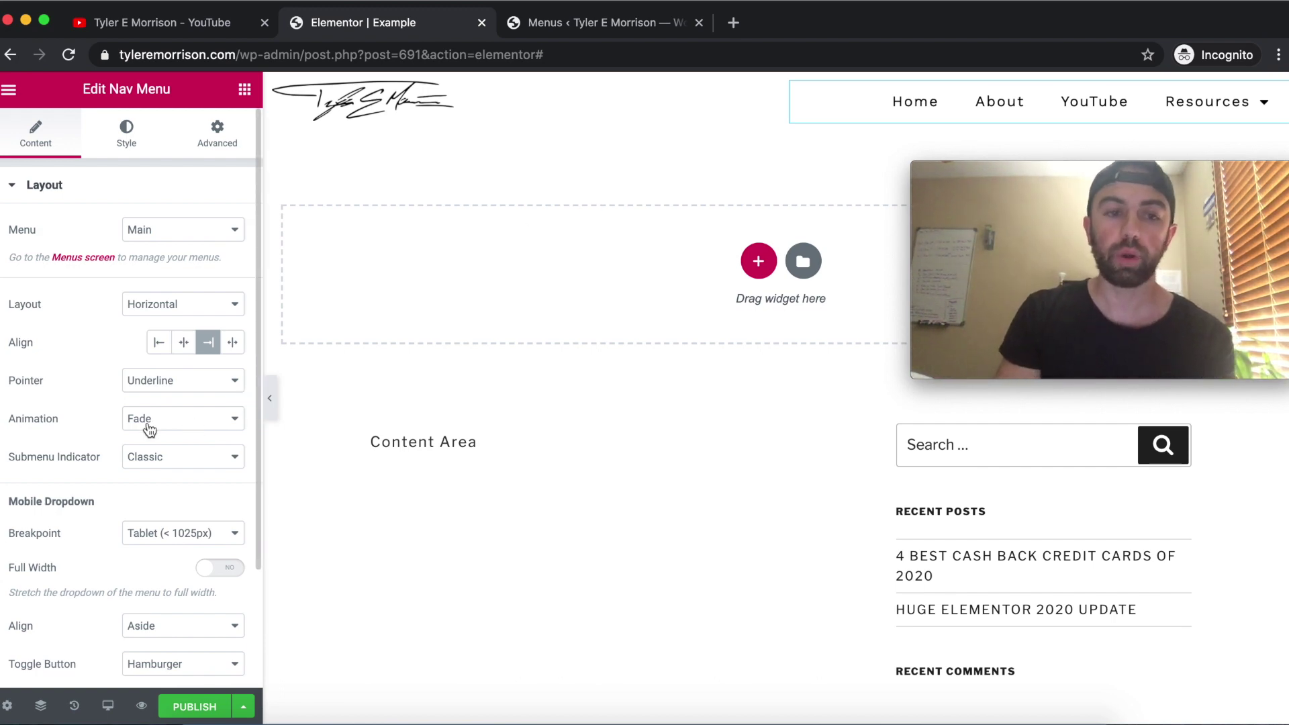
Preview the Slide and Grow pointer animations on the nav menu and set the animation to Drop Out
left_click(206, 430)
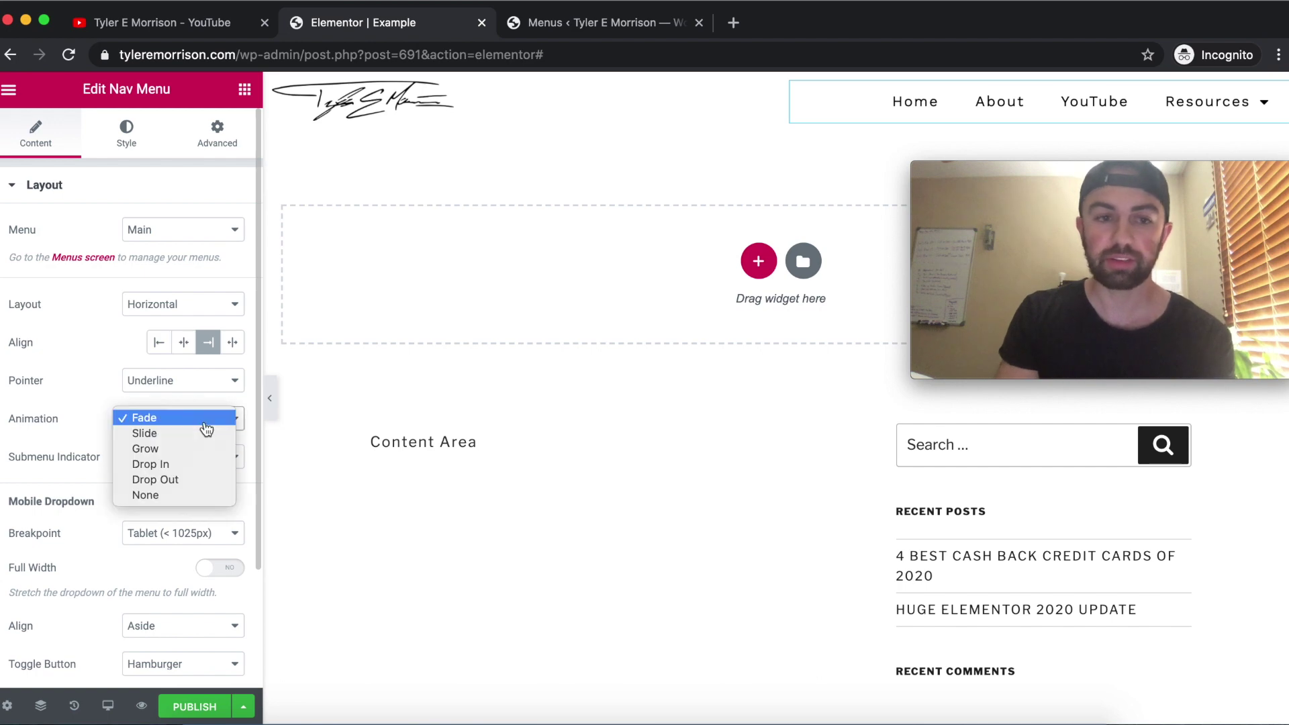
left_click(204, 433)
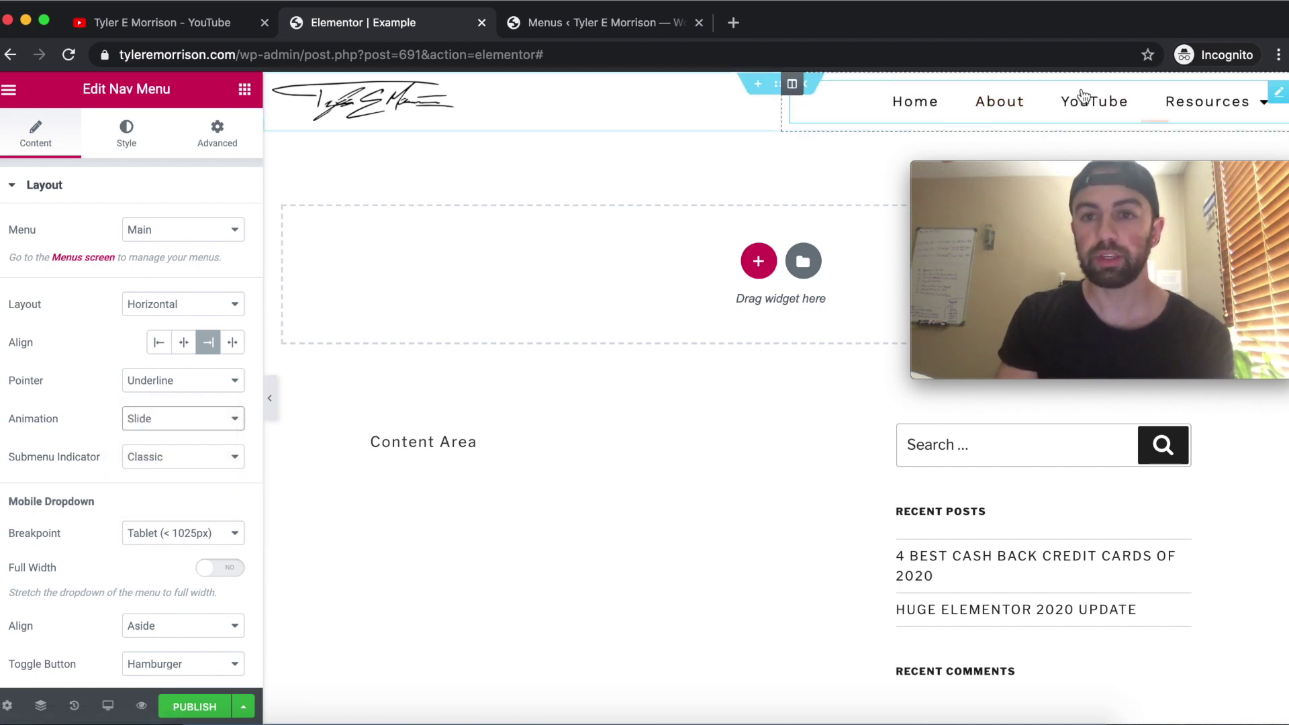
mouse_move(1197, 98)
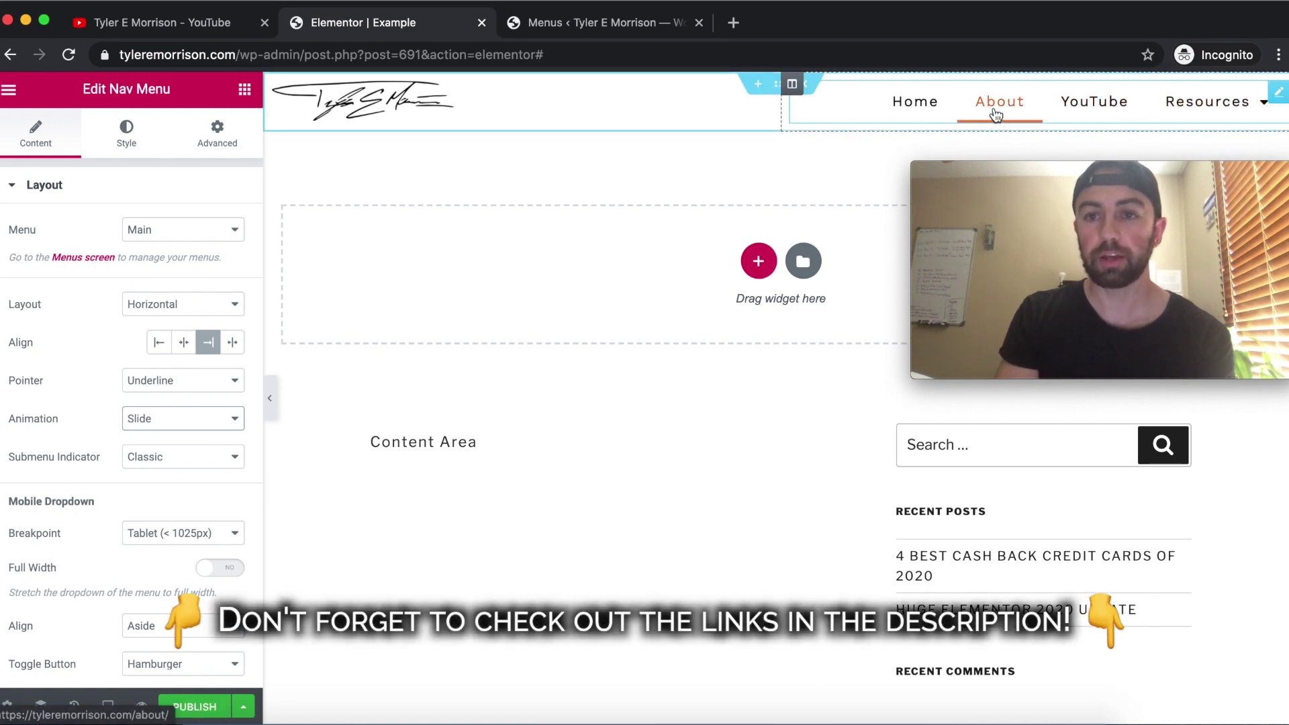
left_click(188, 423)
left_click(186, 438)
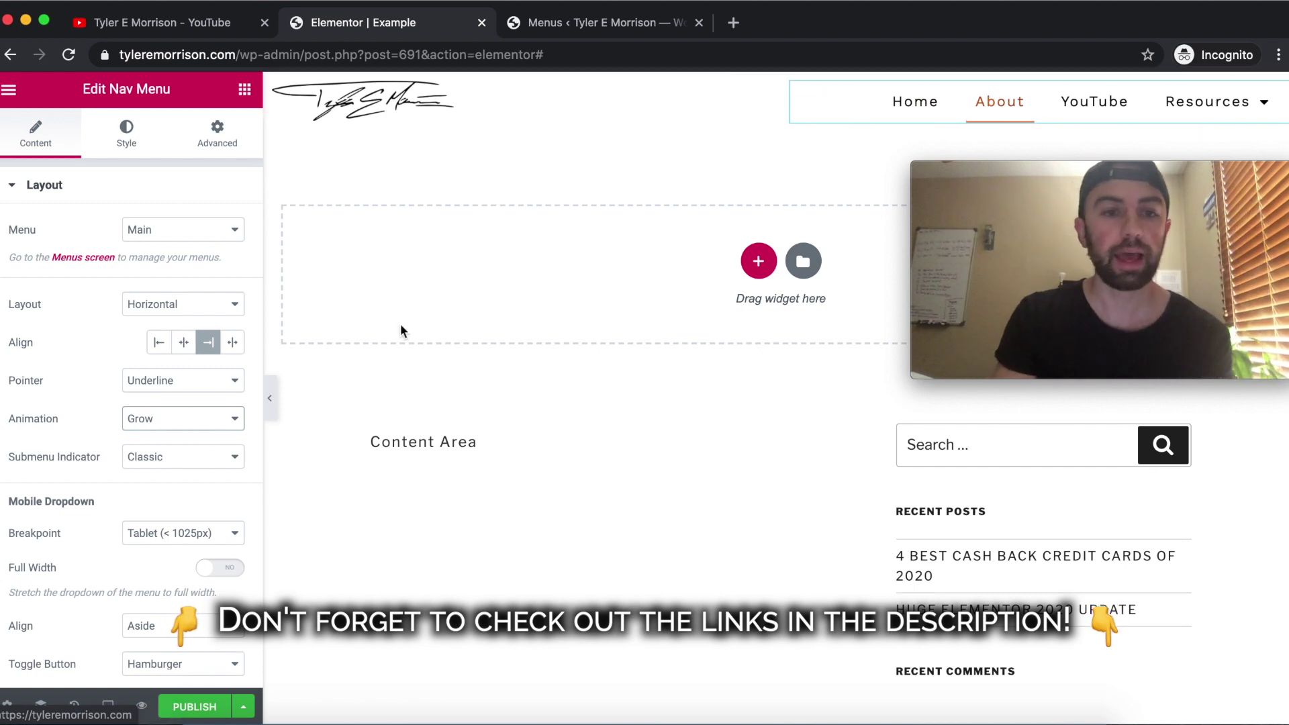
left_click(229, 419)
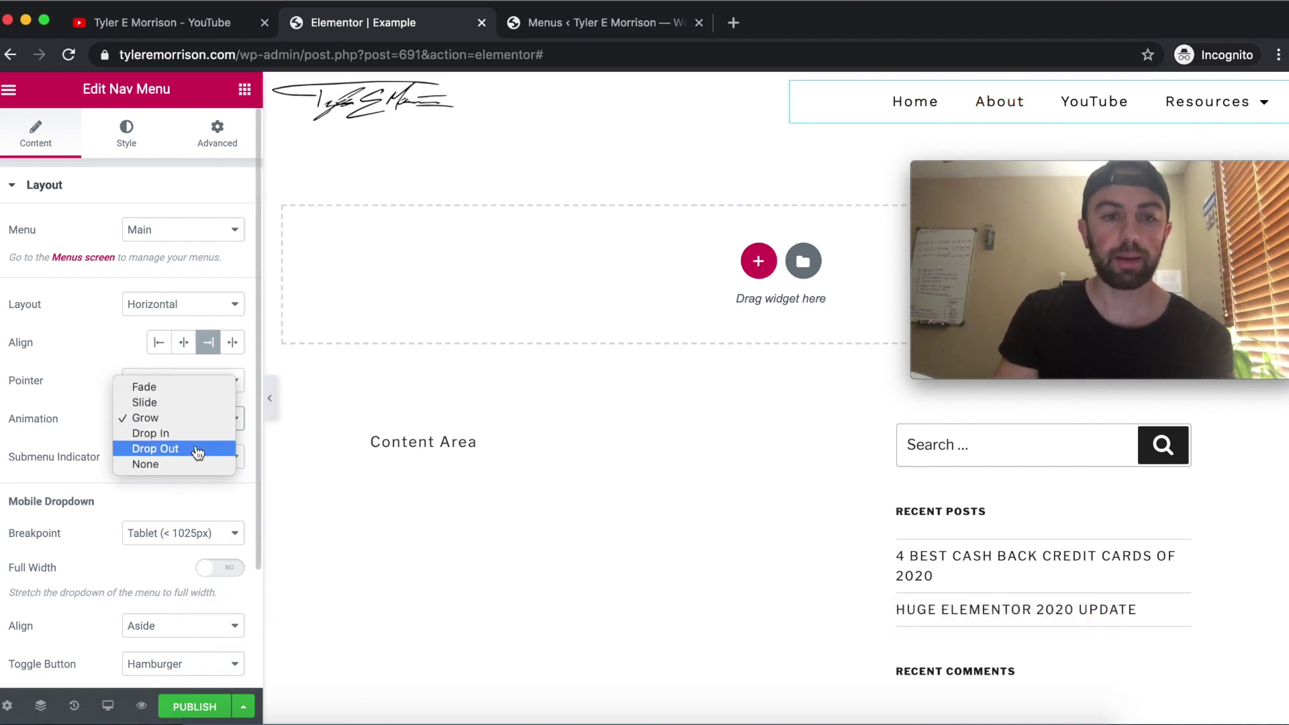
left_click(202, 449)
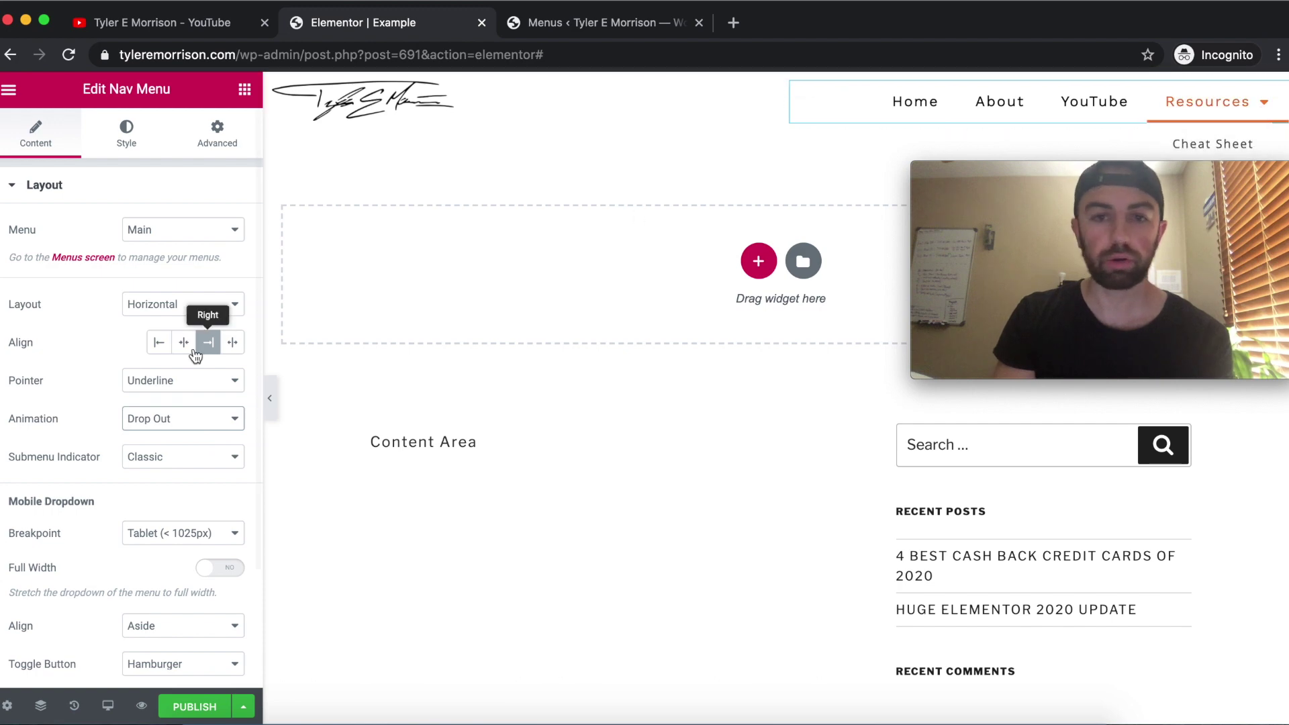
Compare the Chevron, Angle and Plus submenu indicators on the nav menu and set the indicator to Chevron
left_click(183, 455)
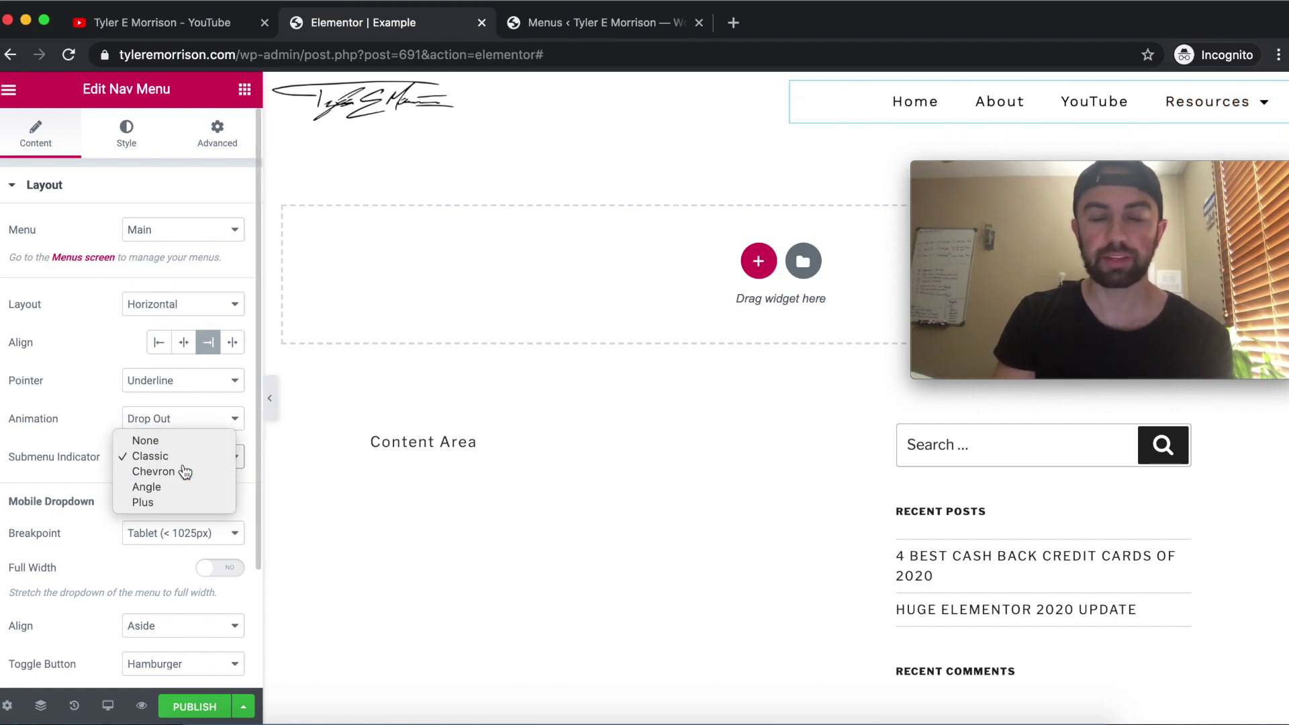
left_click(184, 470)
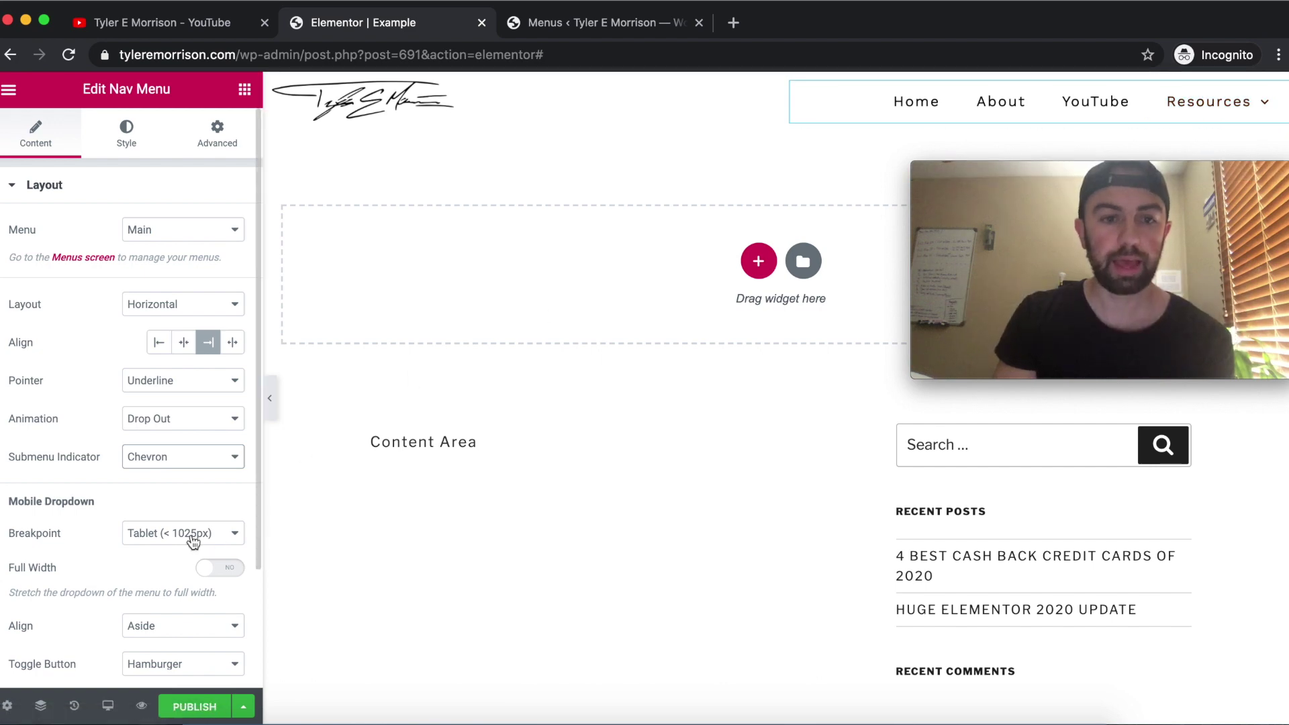
left_click(208, 458)
left_click(203, 472)
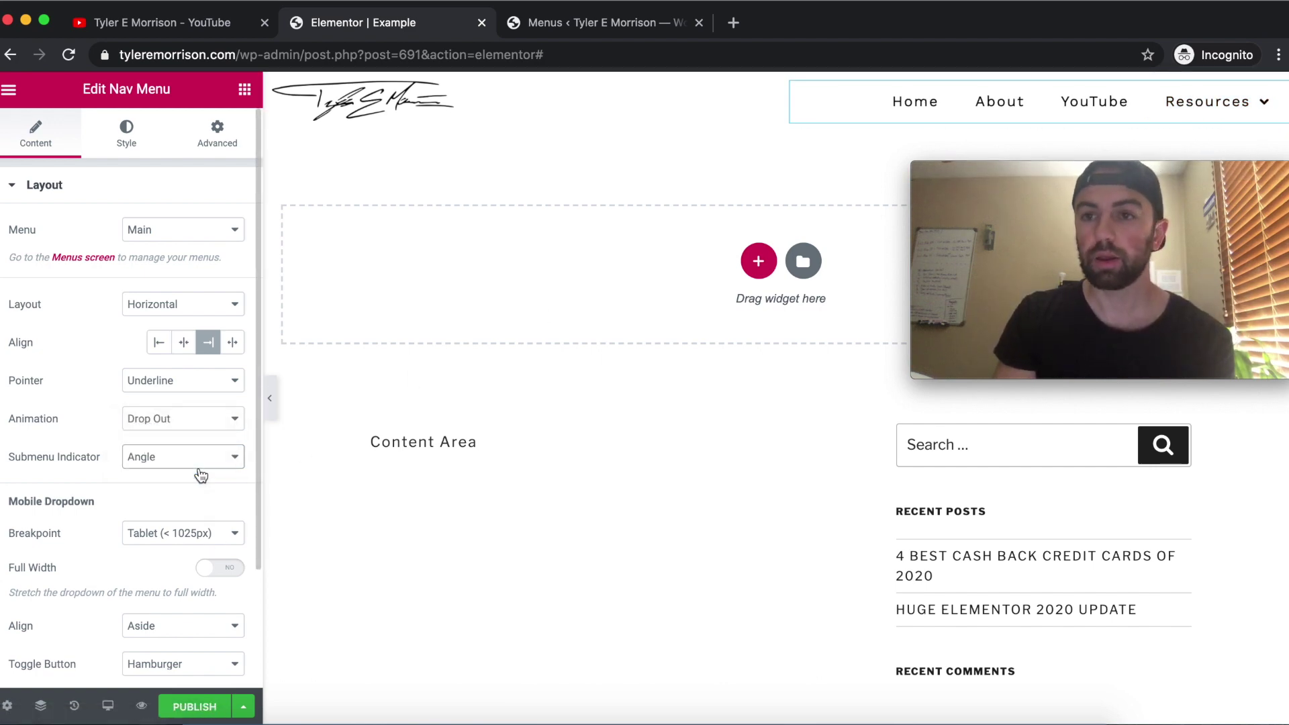
left_click(200, 467)
left_click(189, 470)
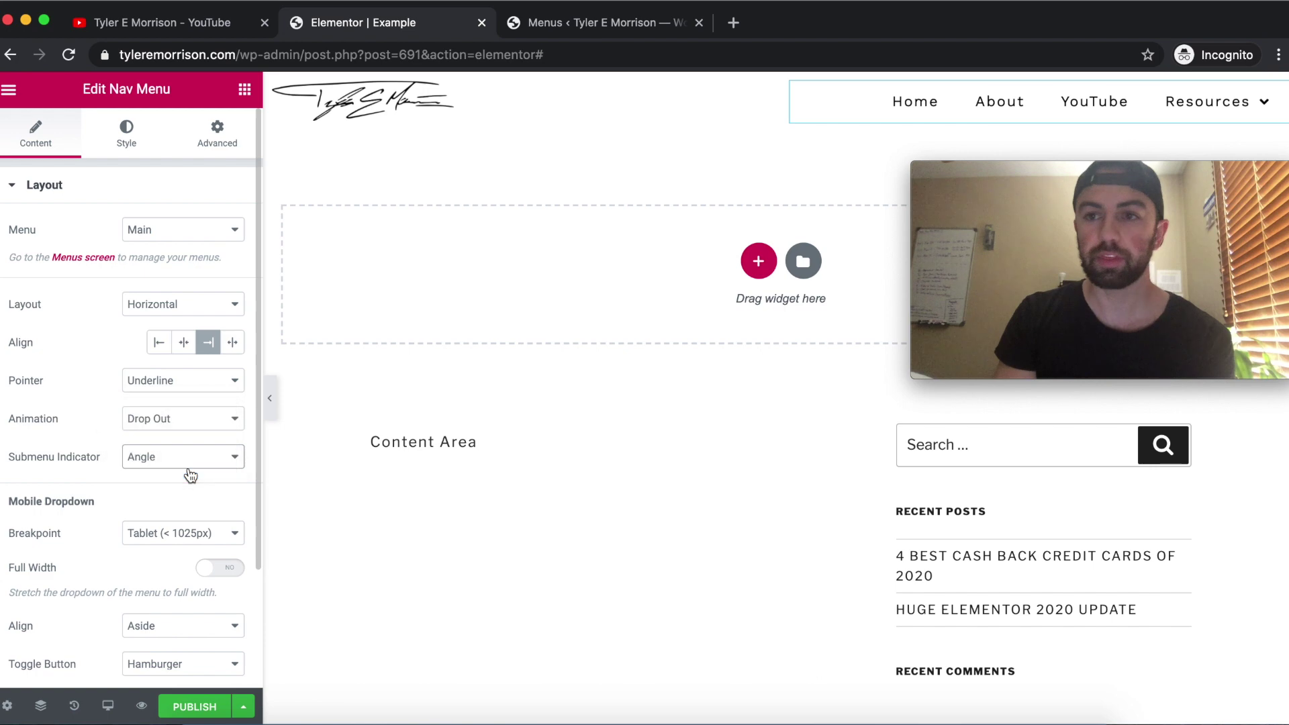
left_click(202, 459)
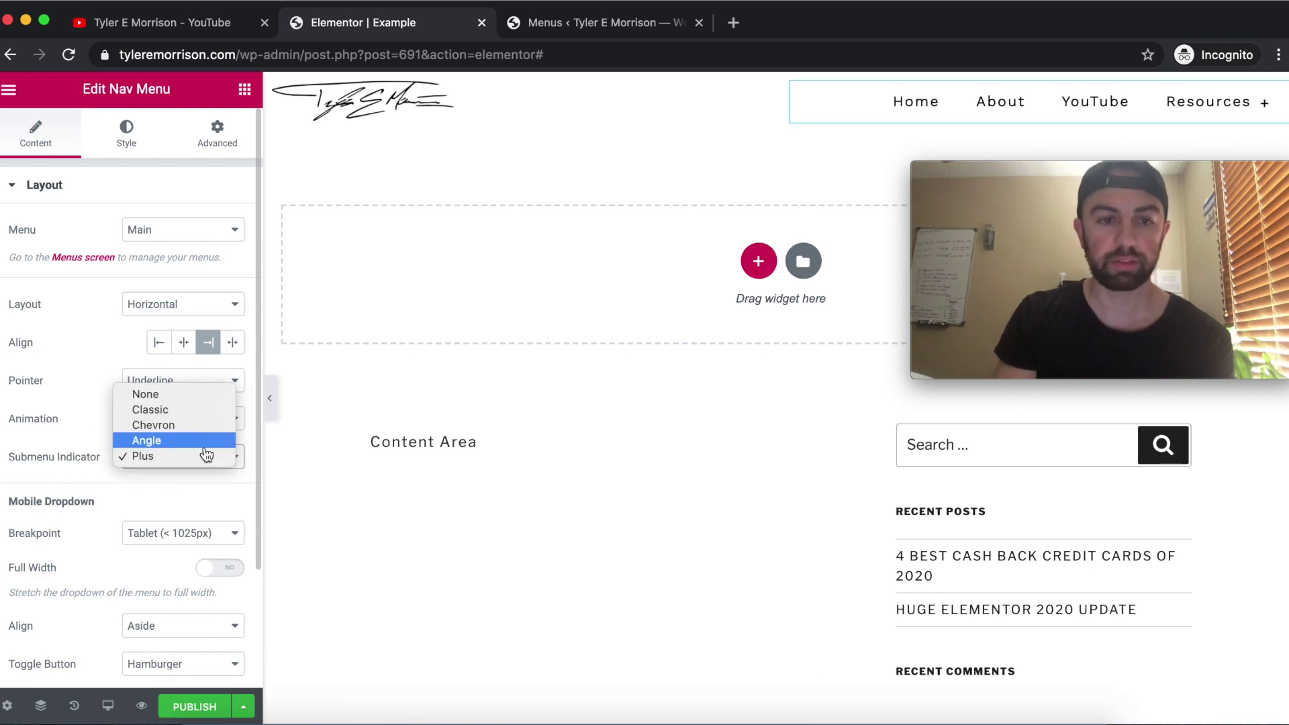
left_click(208, 424)
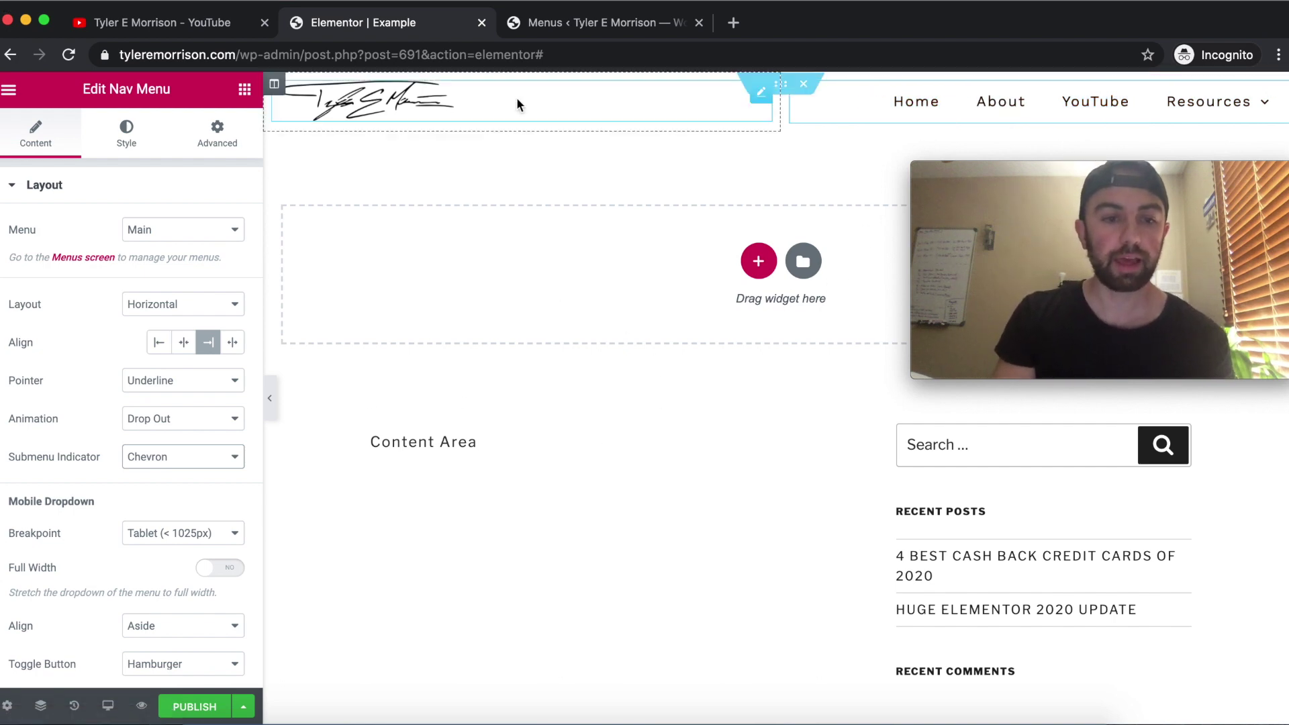
Check the mobile dropdown's alignment and toggle button options, keeping Aside and Hamburger selected
scroll(256, 400, "down", 3)
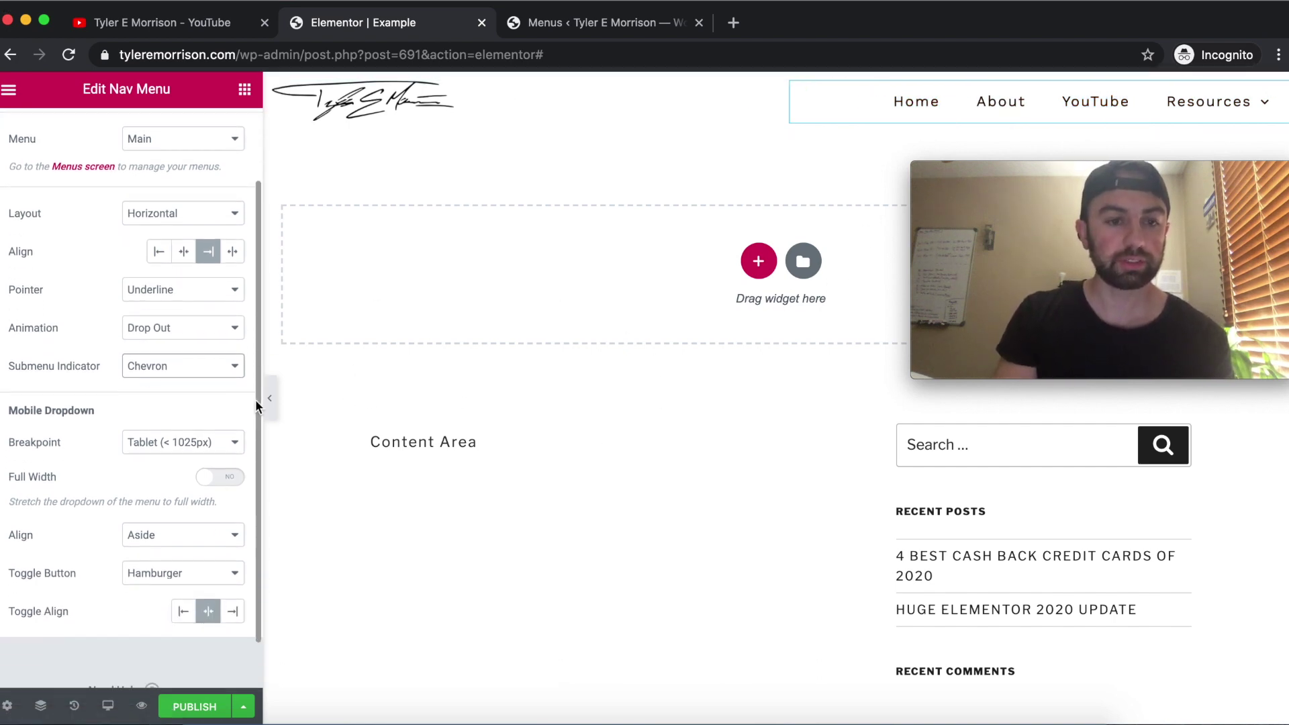
left_click(150, 481)
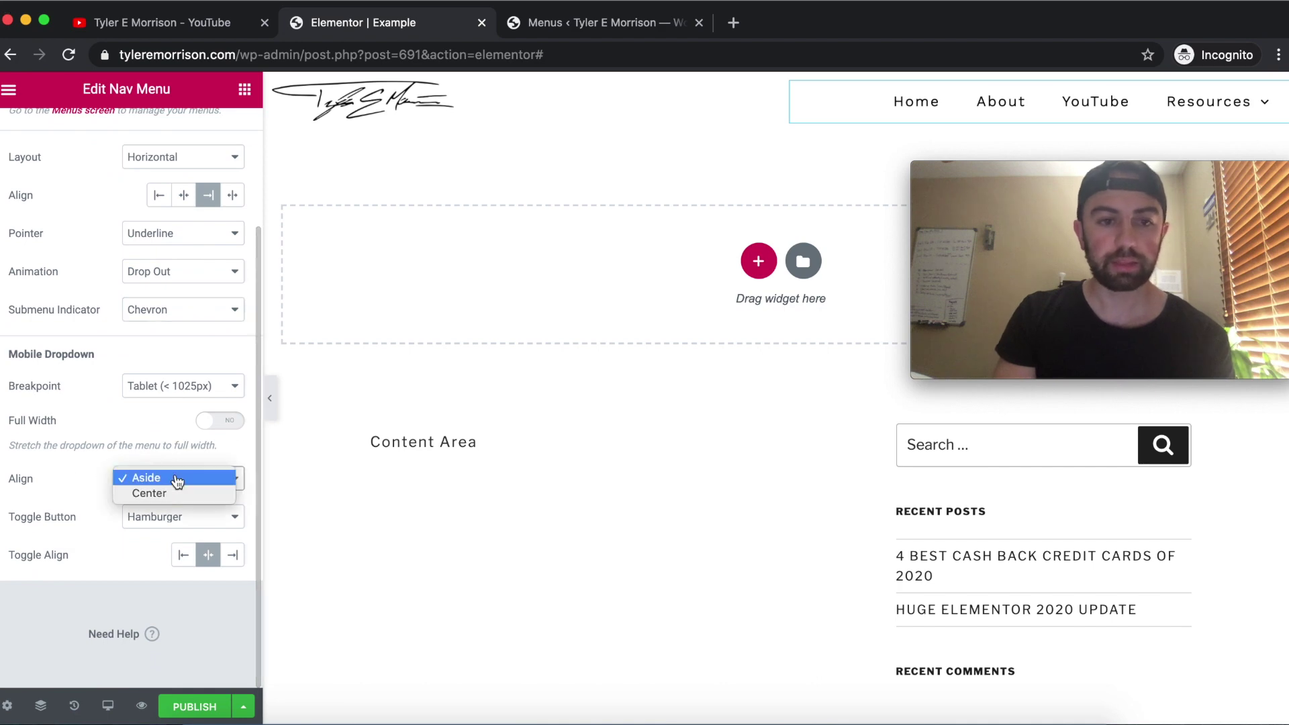
left_click(177, 481)
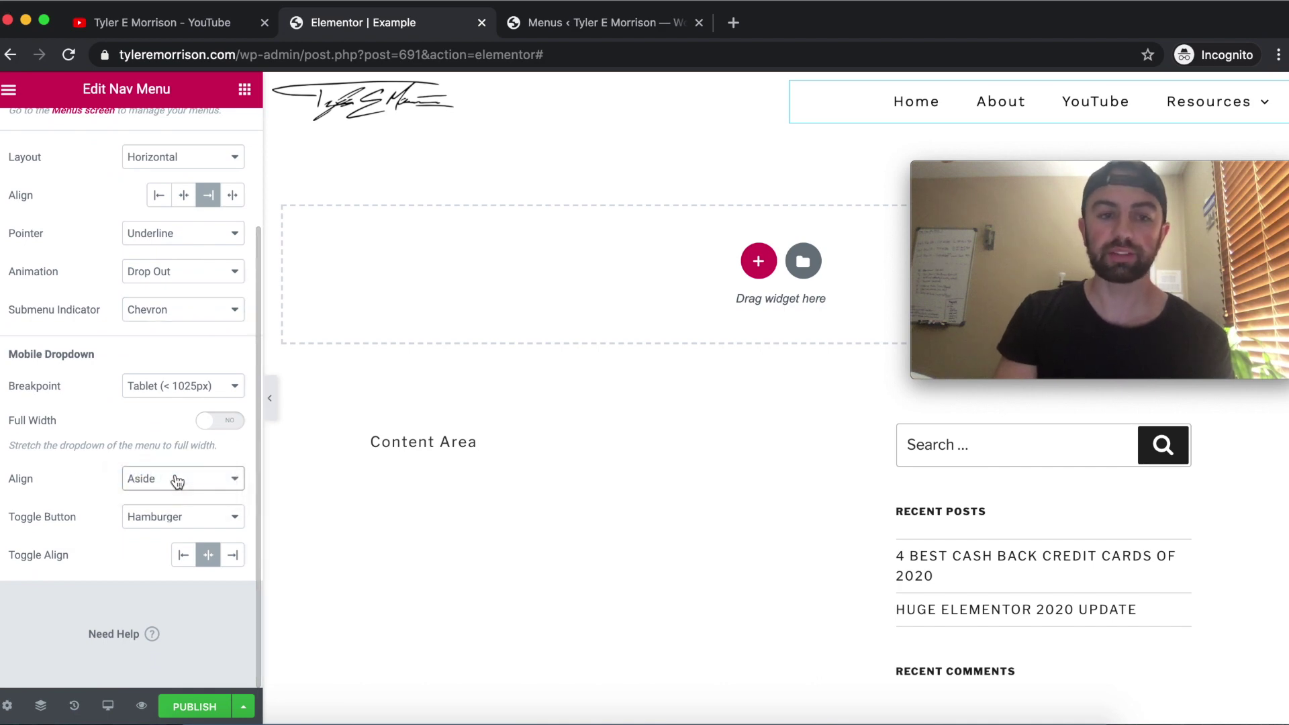
left_click(200, 525)
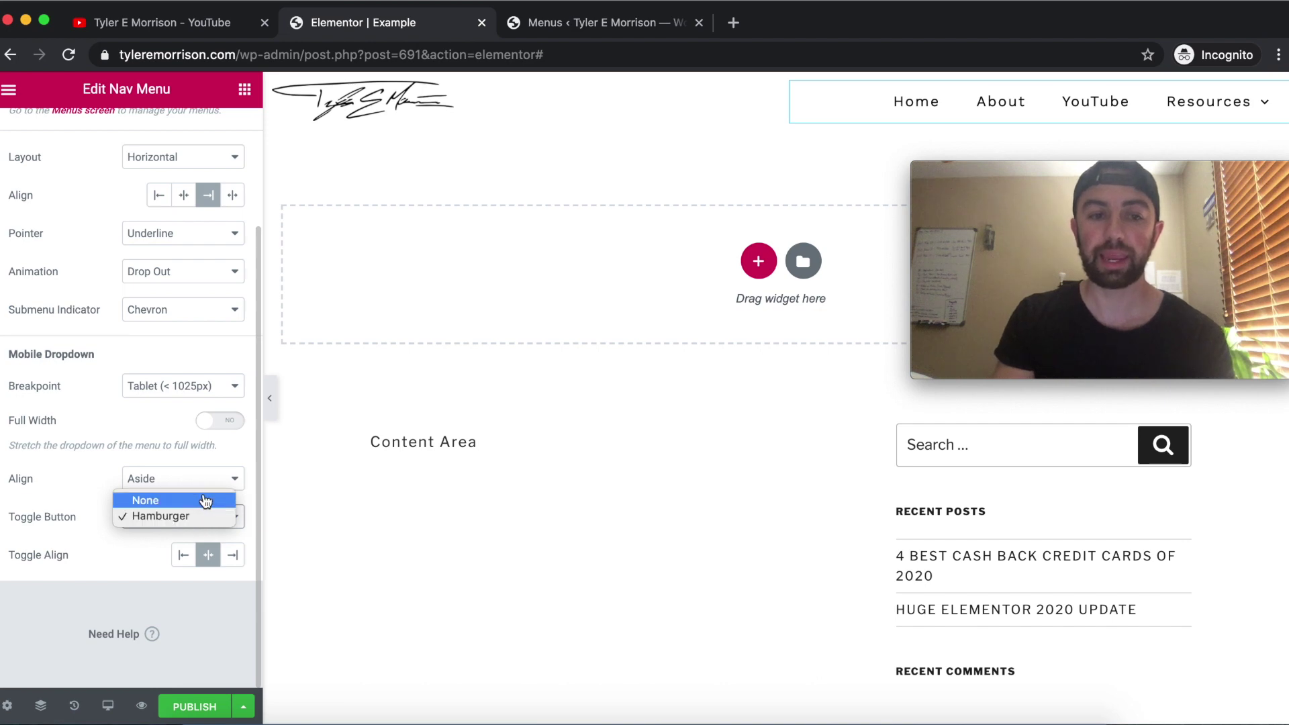
left_click(202, 525)
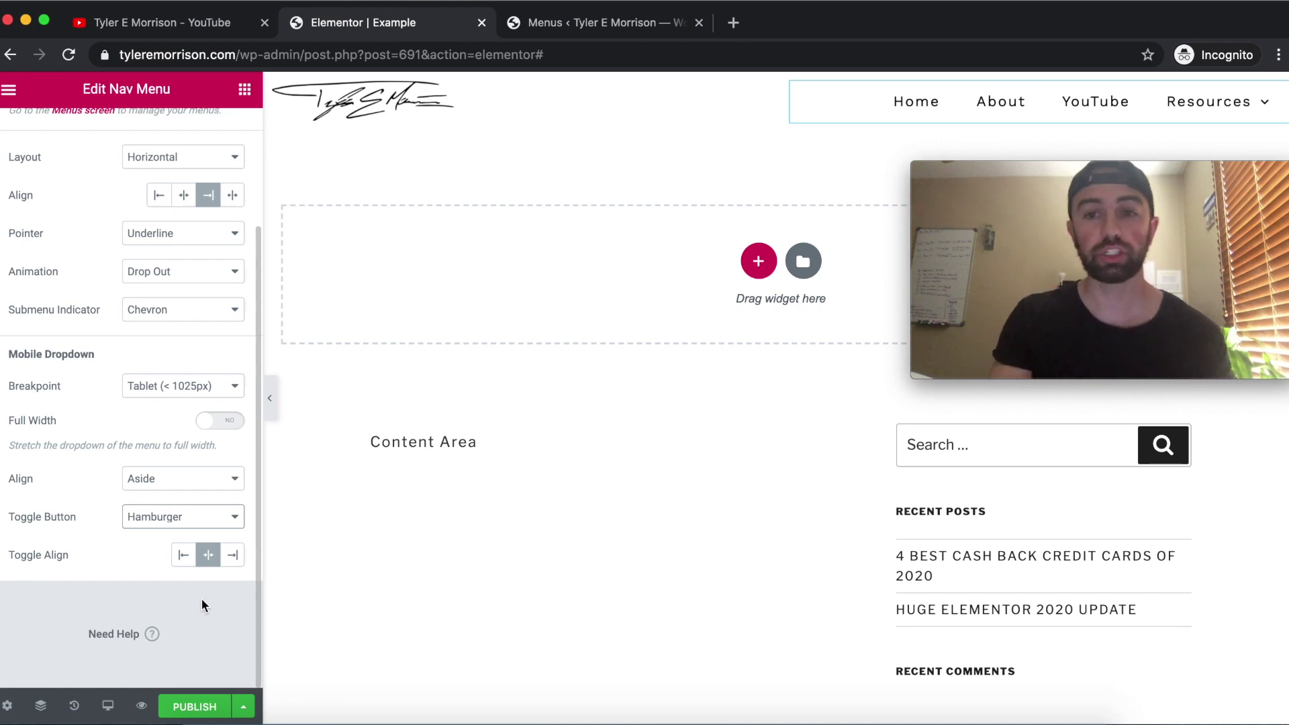
Preview the header at the mobile size, return to the desktop view and deselect the nav menu
left_click(109, 708)
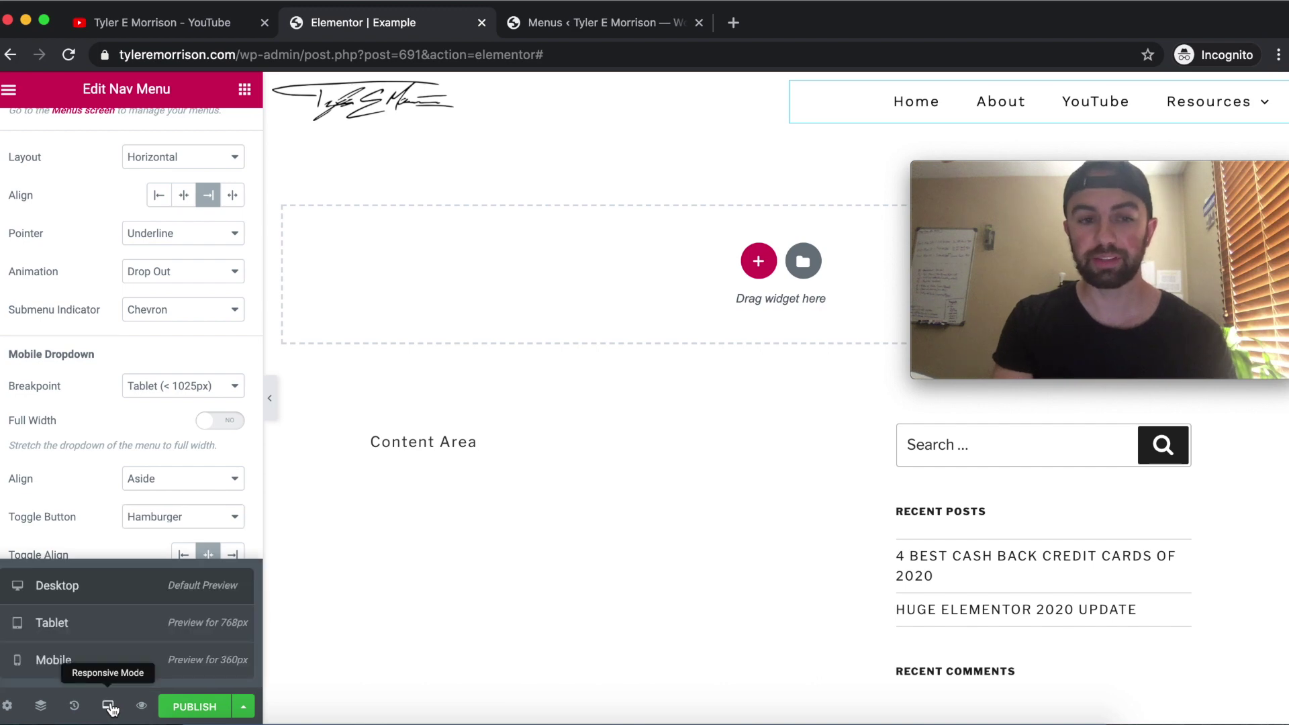
left_click(93, 659)
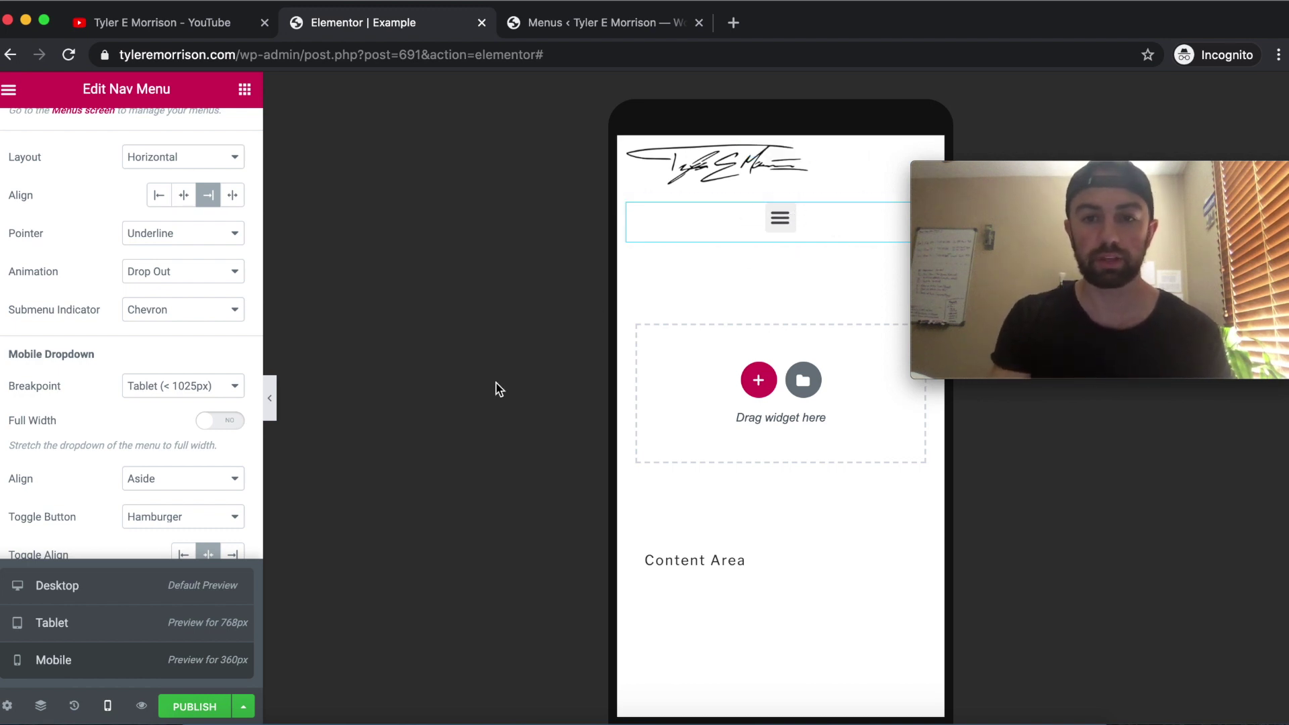
left_click(109, 586)
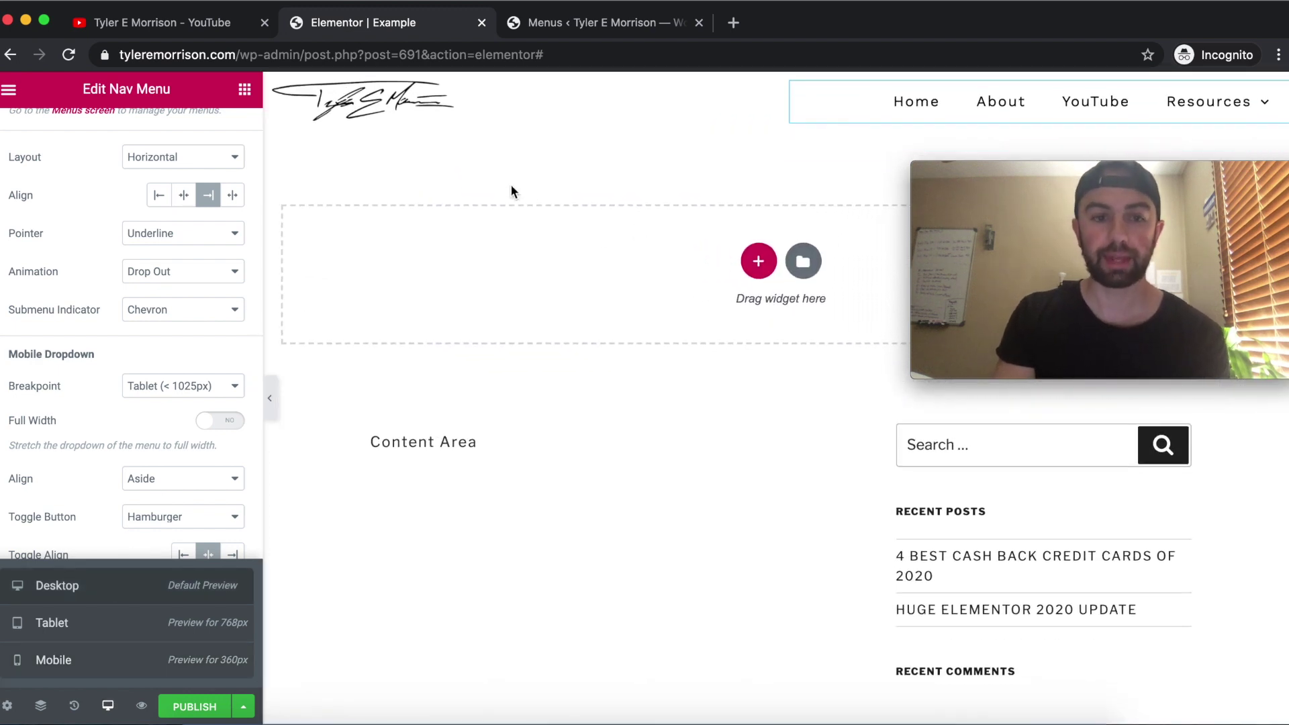
left_click(864, 240)
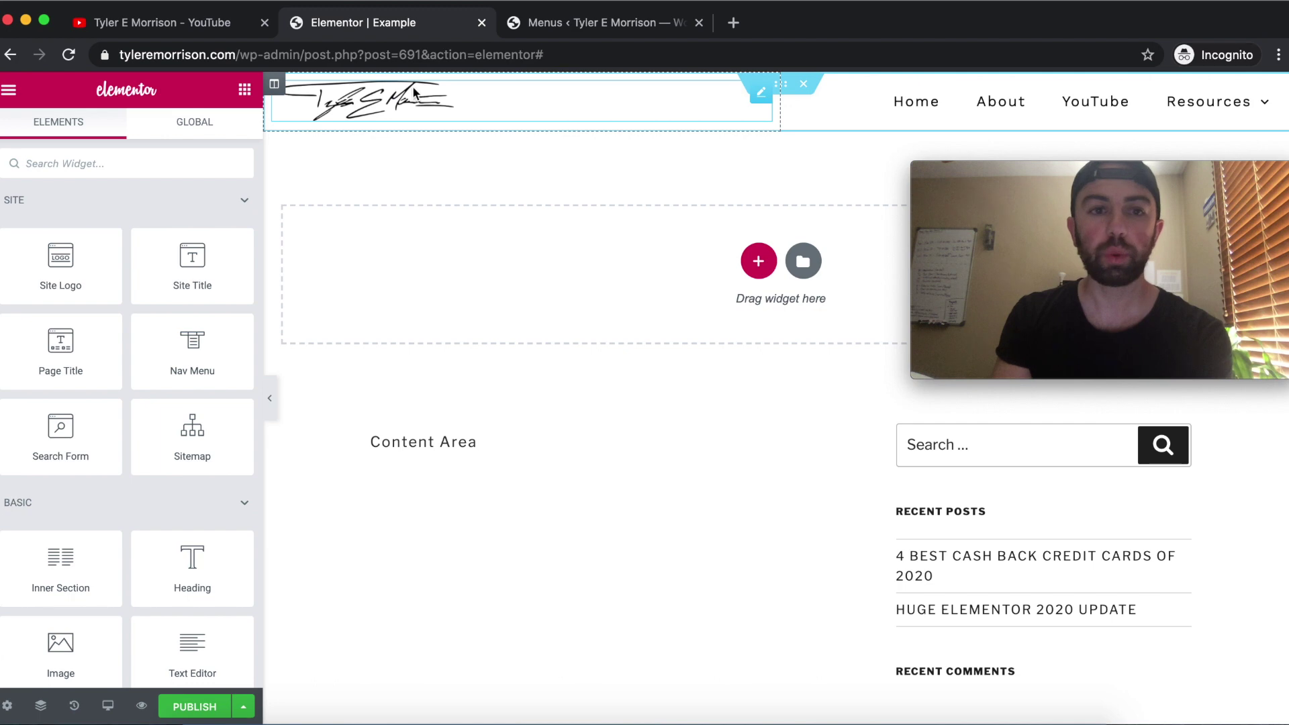
Set the padding of the header's logo column to 15 px on all four sides
left_click(274, 83)
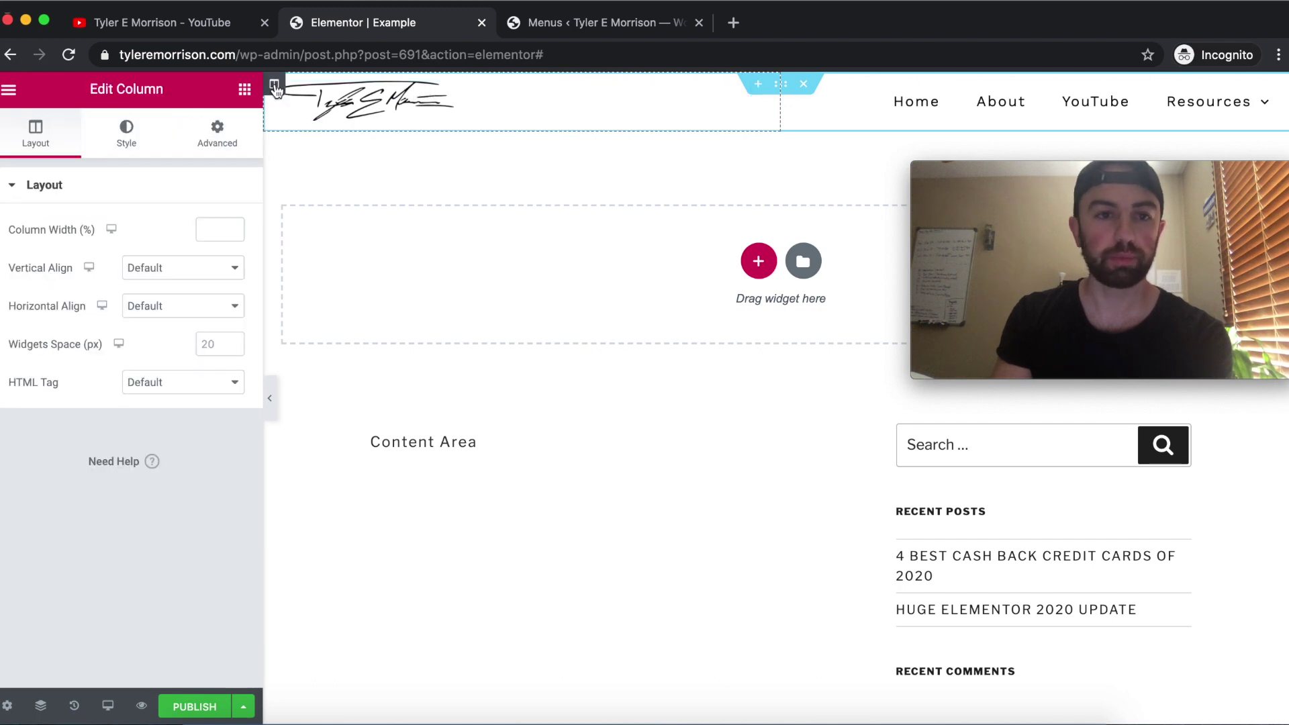
left_click(218, 132)
left_click(190, 340)
type("3")
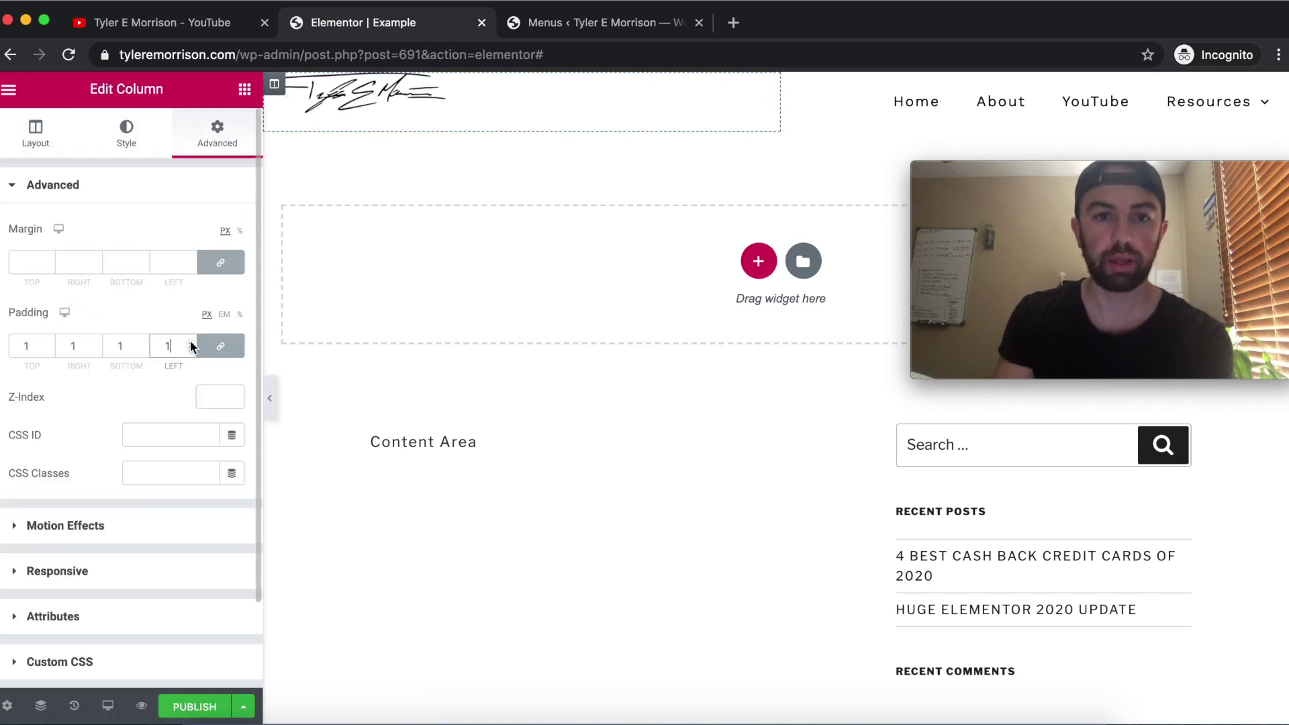
key("Up")
key("Up")
key("Up")
key("Up")
key("Up")
key("Up")
key("Up")
key("Up")
key("Up")
key("Up")
key("Up")
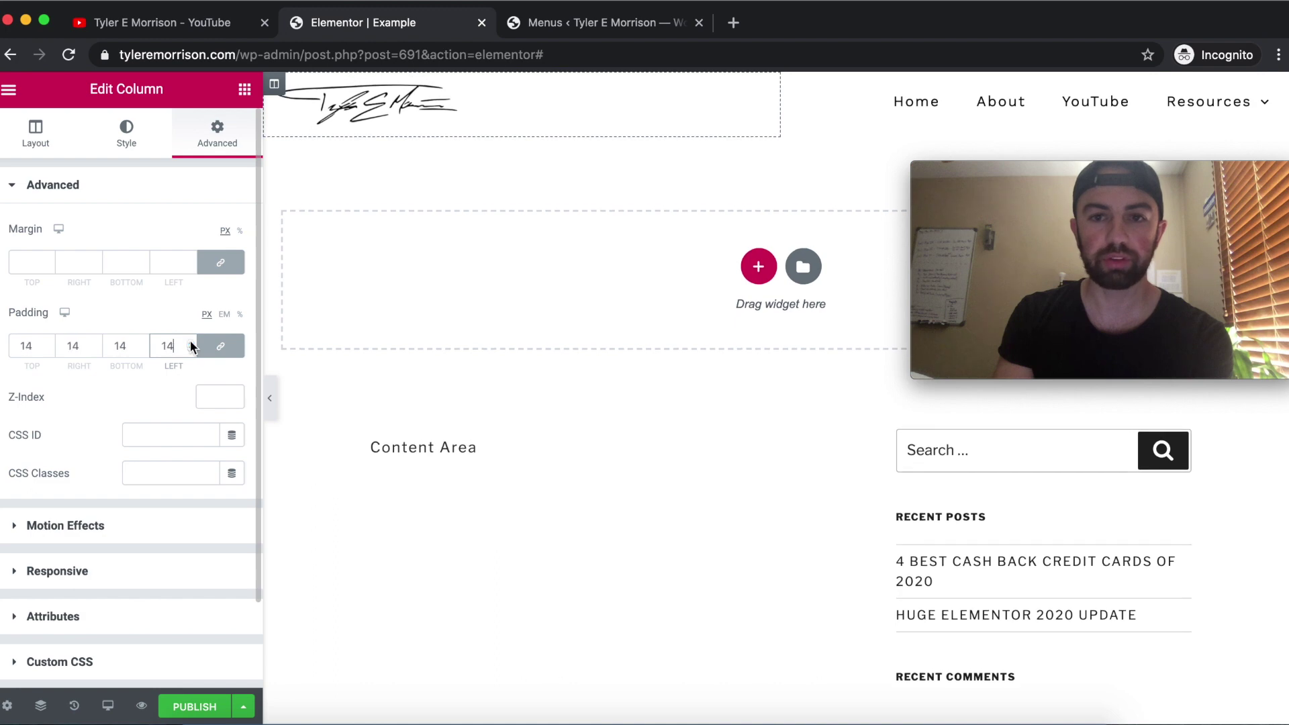
left_click(493, 162)
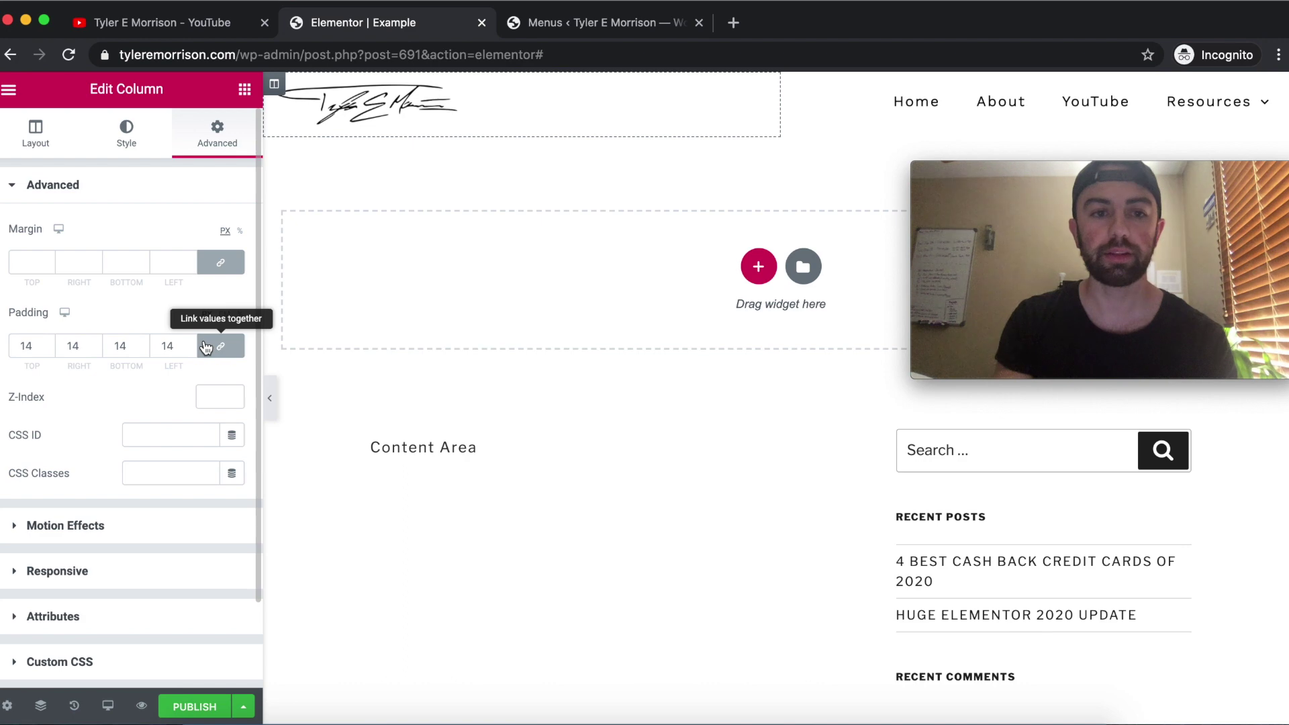
left_click(191, 343)
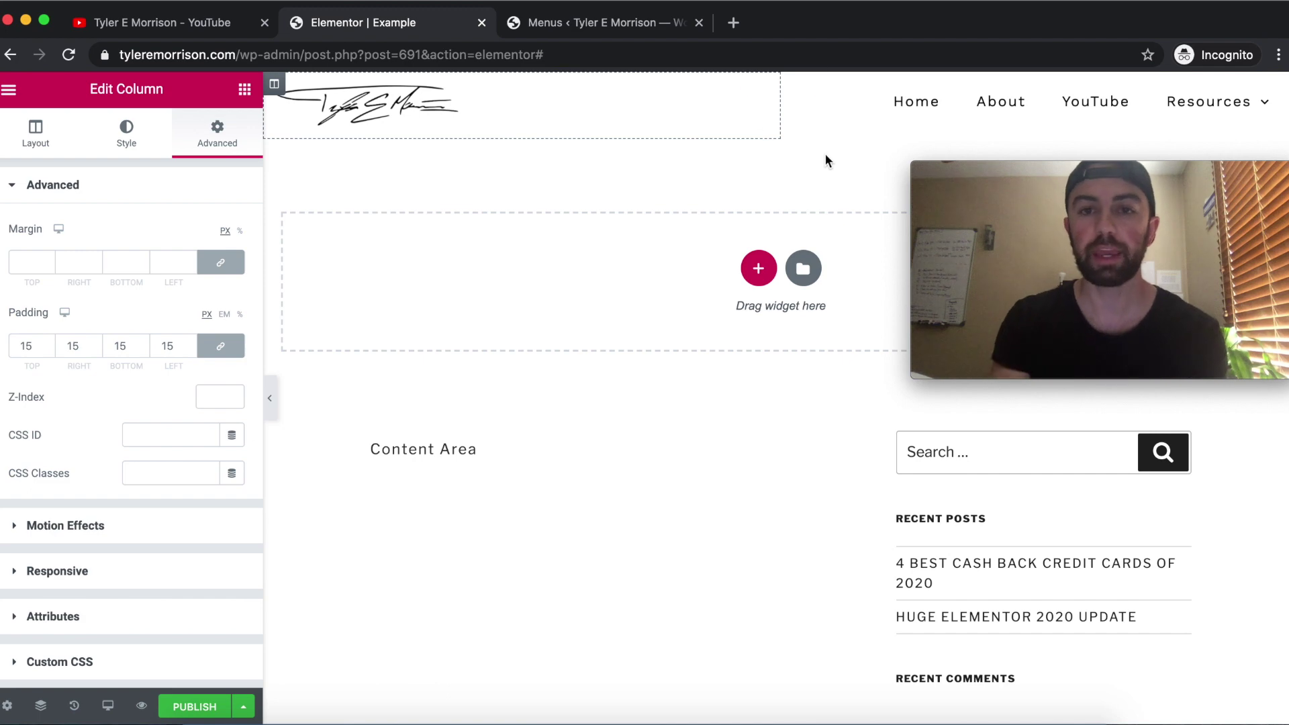
Add an outline box shadow to the header section with a vertical offset of 4 and a blur of 10
mouse_move(763, 84)
left_click(782, 86)
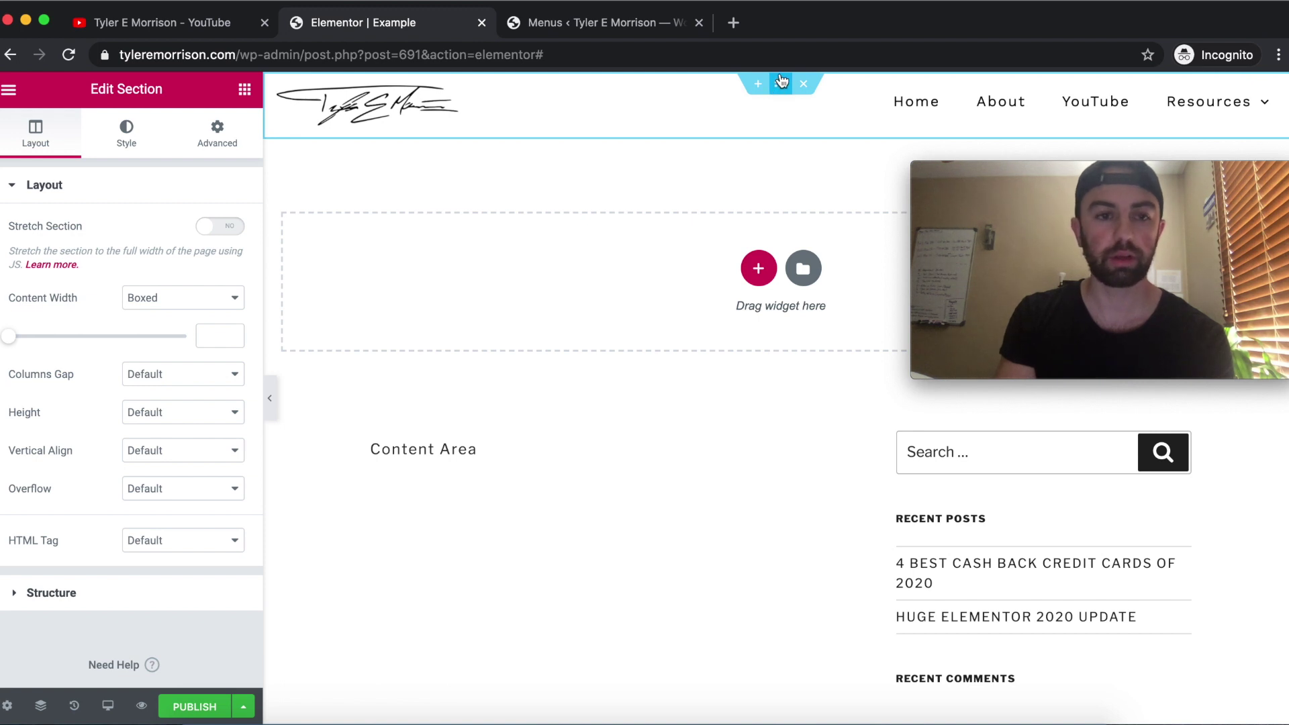
mouse_move(780, 81)
left_mouse_down()
mouse_move(772, 129)
mouse_move(775, 63)
mouse_move(772, 94)
left_mouse_up()
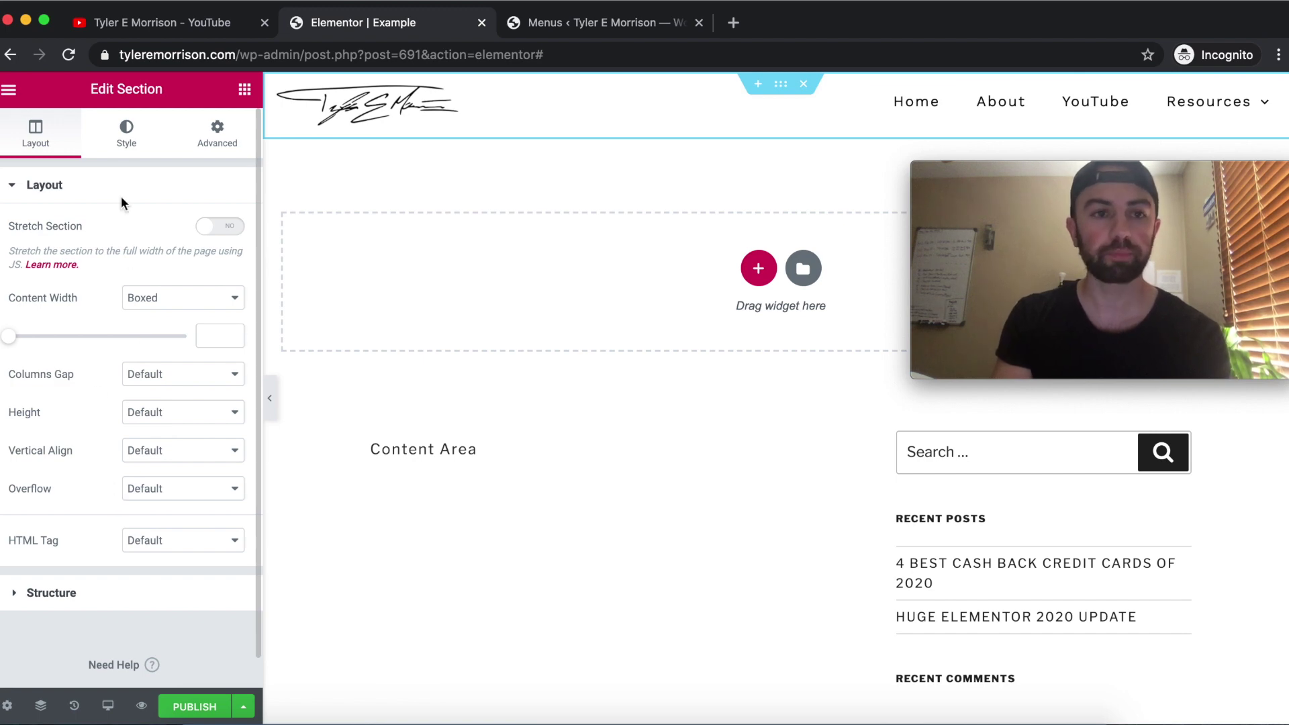
left_click(123, 145)
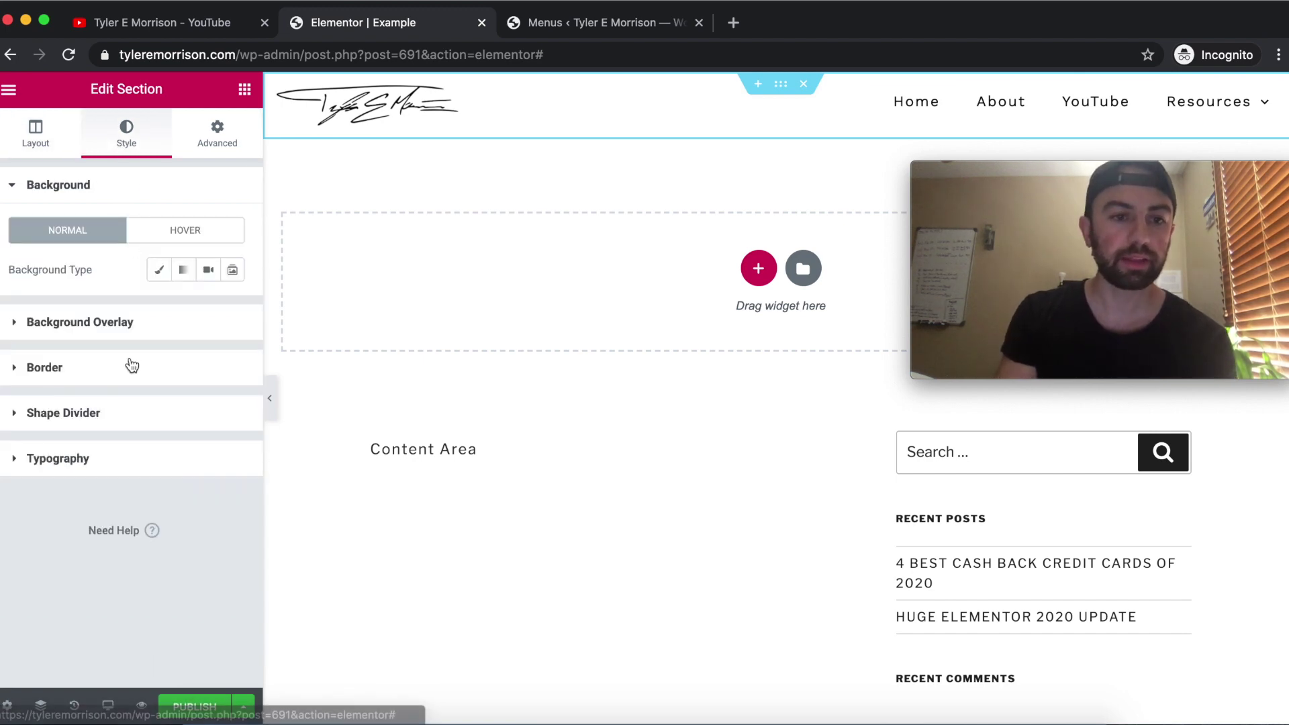
left_click(20, 369)
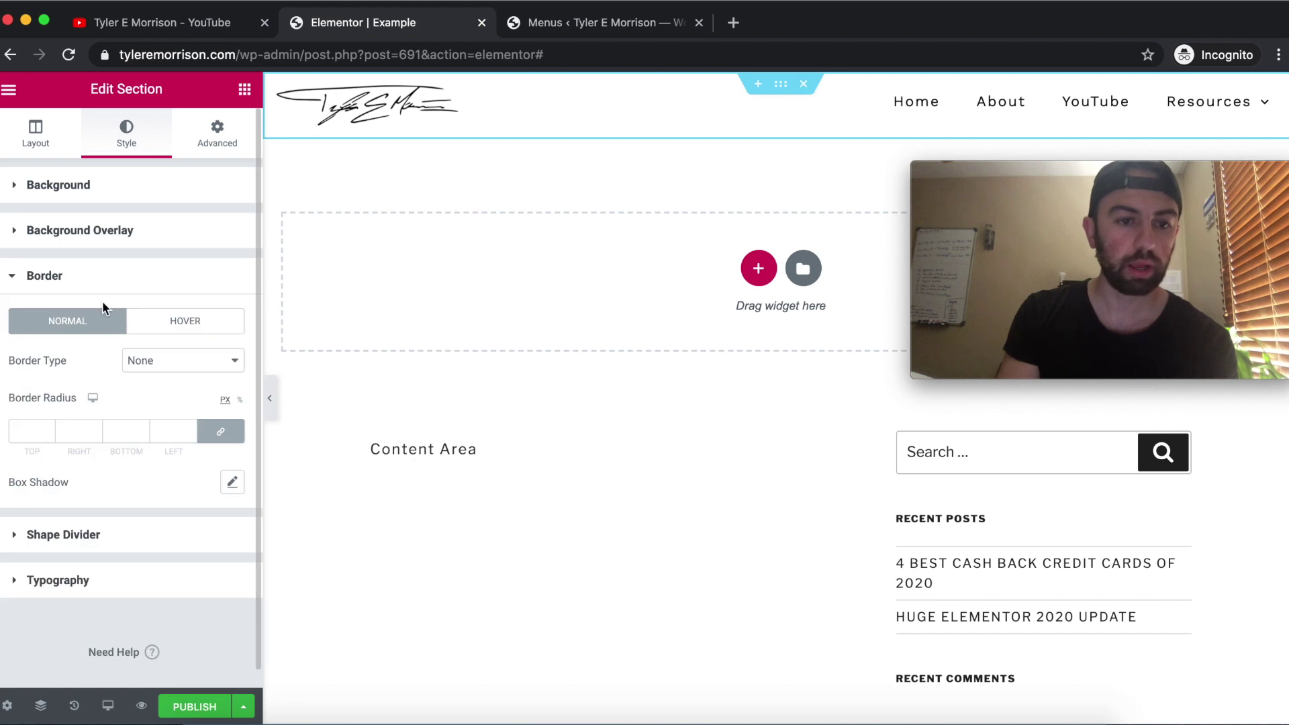
left_click(232, 482)
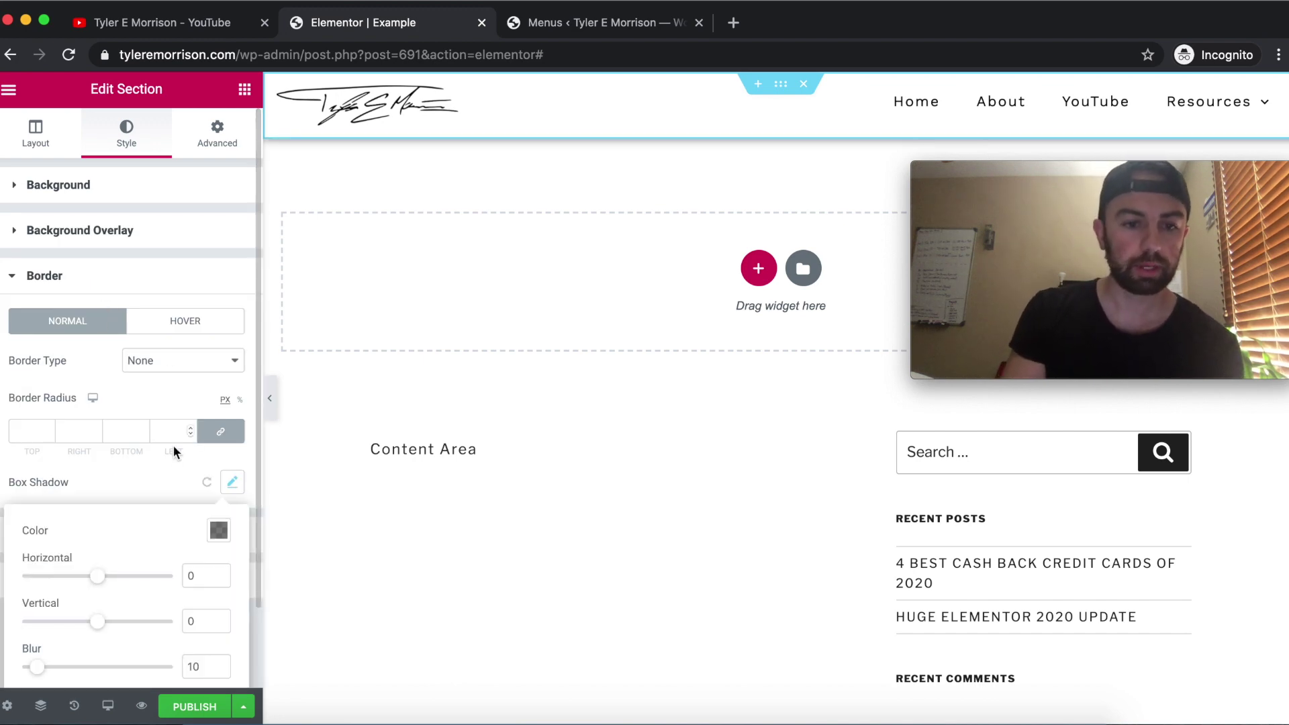
scroll(175, 452, "down", 3)
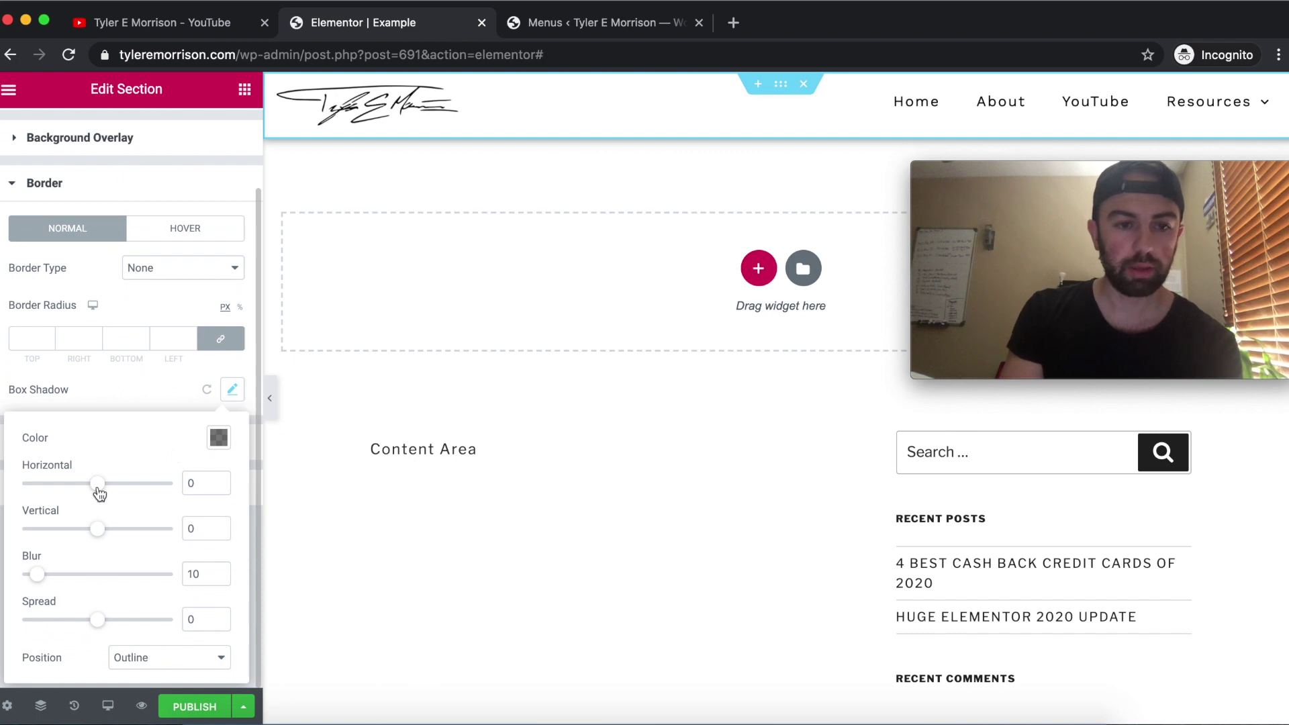
left_click_drag(98, 529, 108, 534)
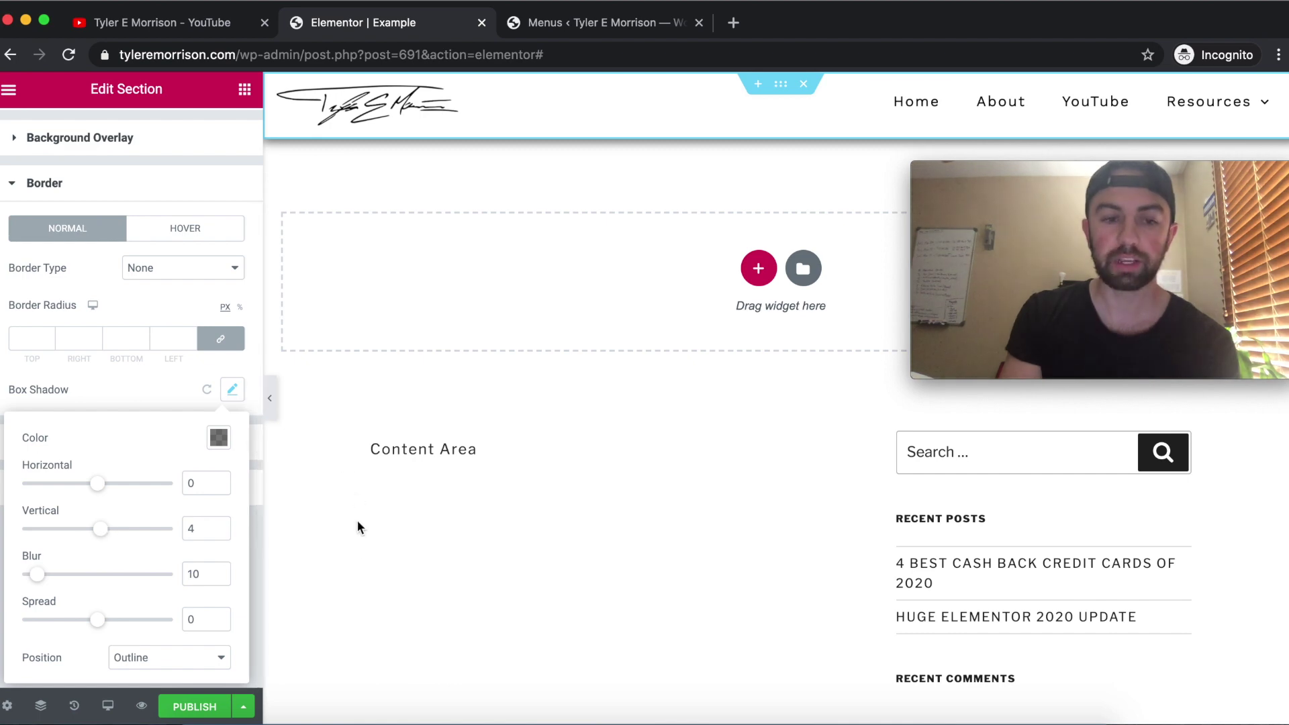
left_click(381, 611)
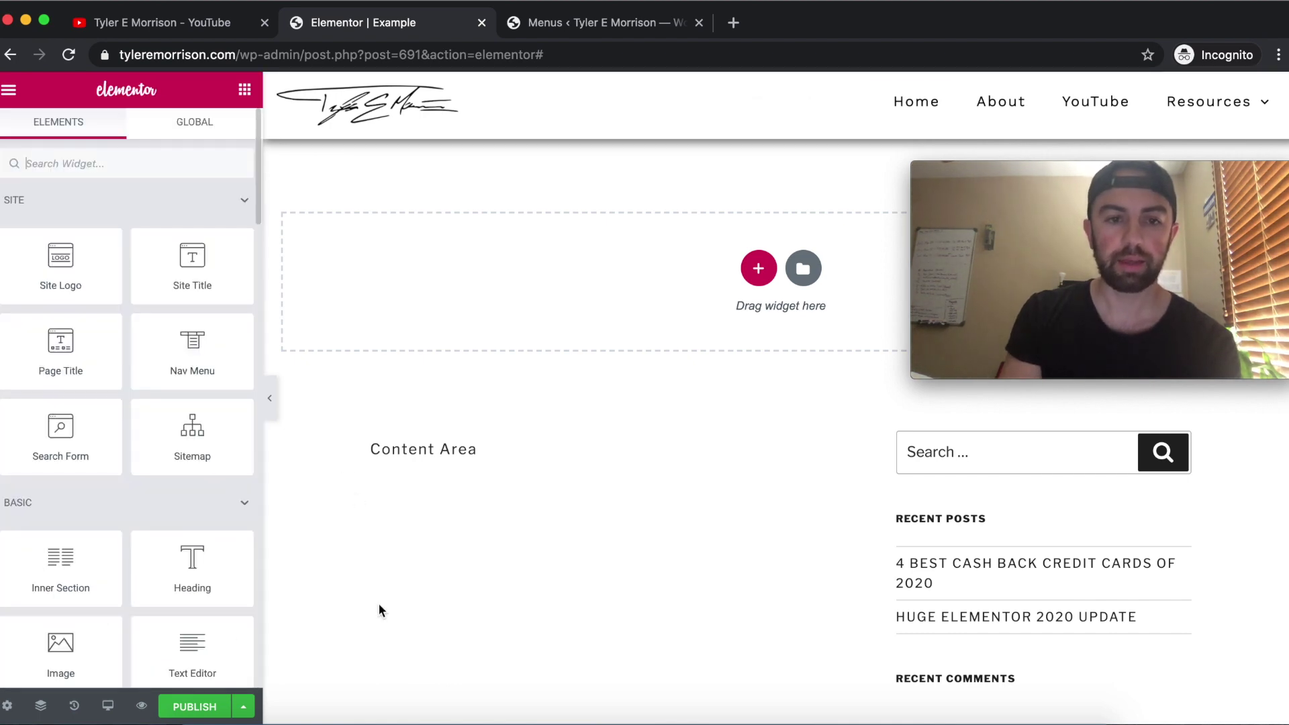
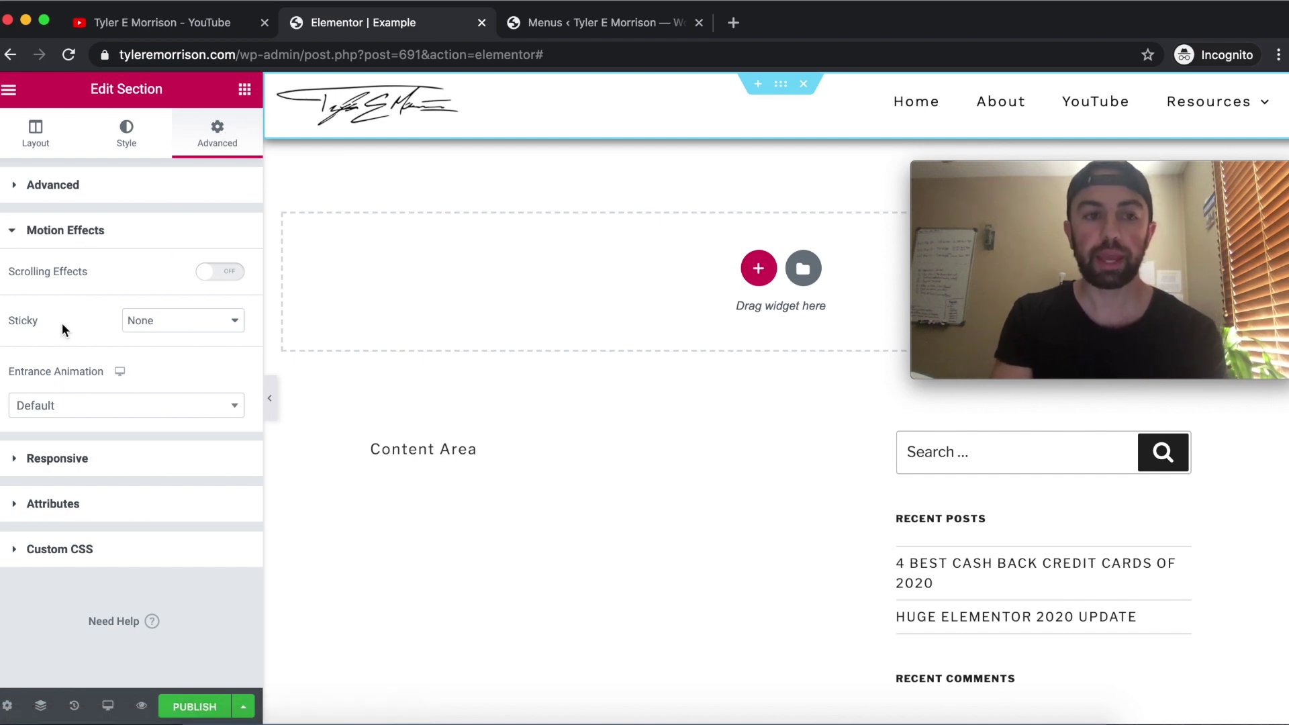
Make the header section sticky at the top through its motion effects
left_click(188, 323)
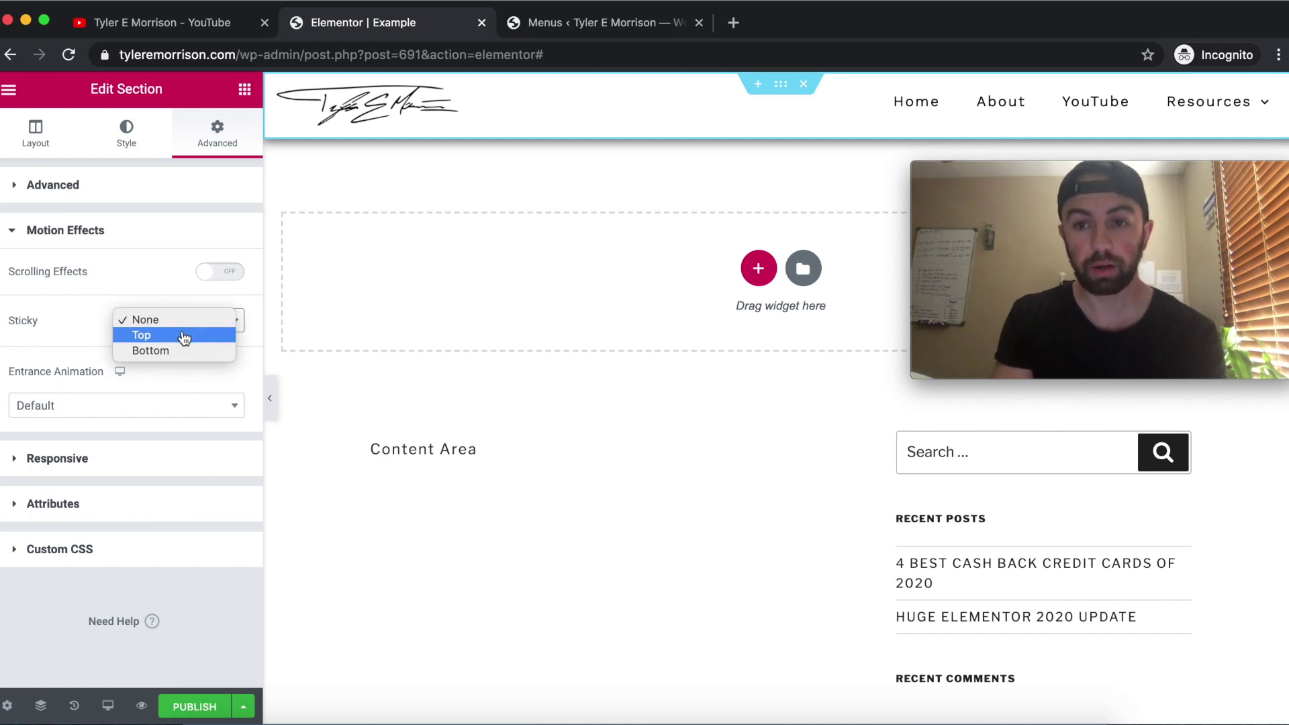
left_click(184, 335)
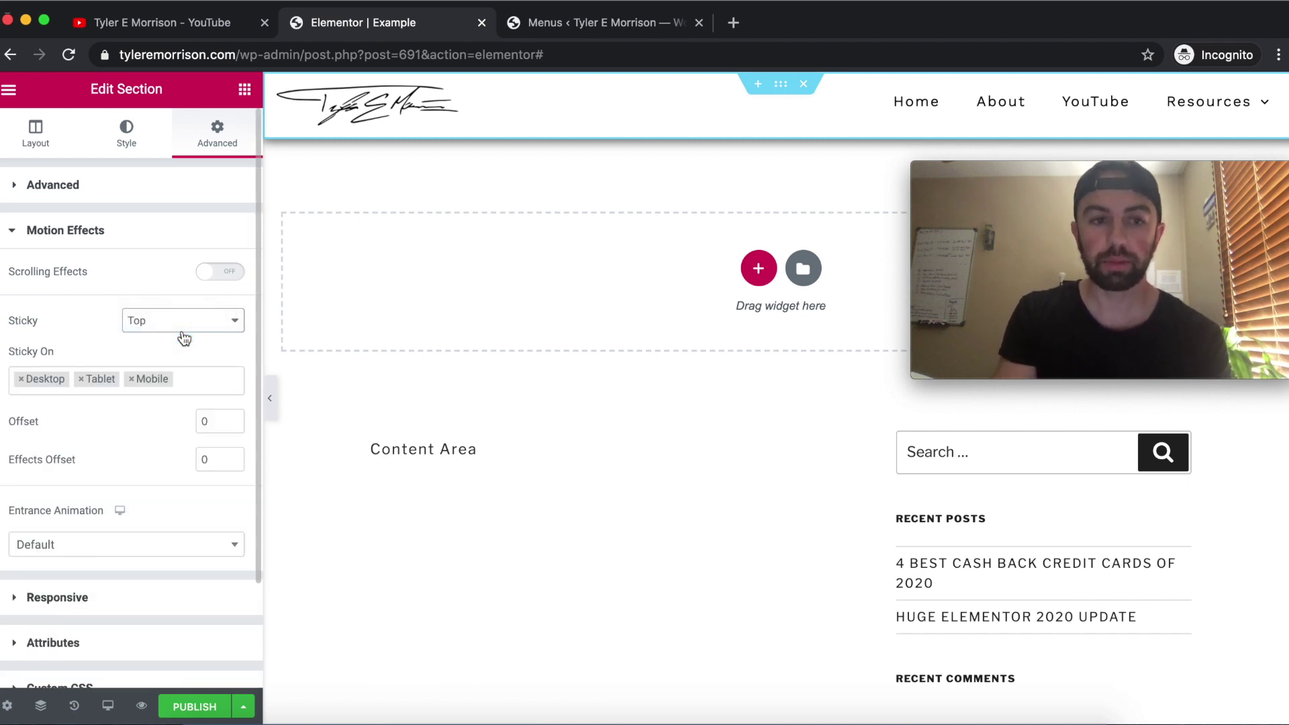
Examine how the sticky header overlaps the page content at different scroll positions
scroll(639, 375, "down", 4)
scroll(639, 373, "down", 6)
scroll(639, 373, "up", 8)
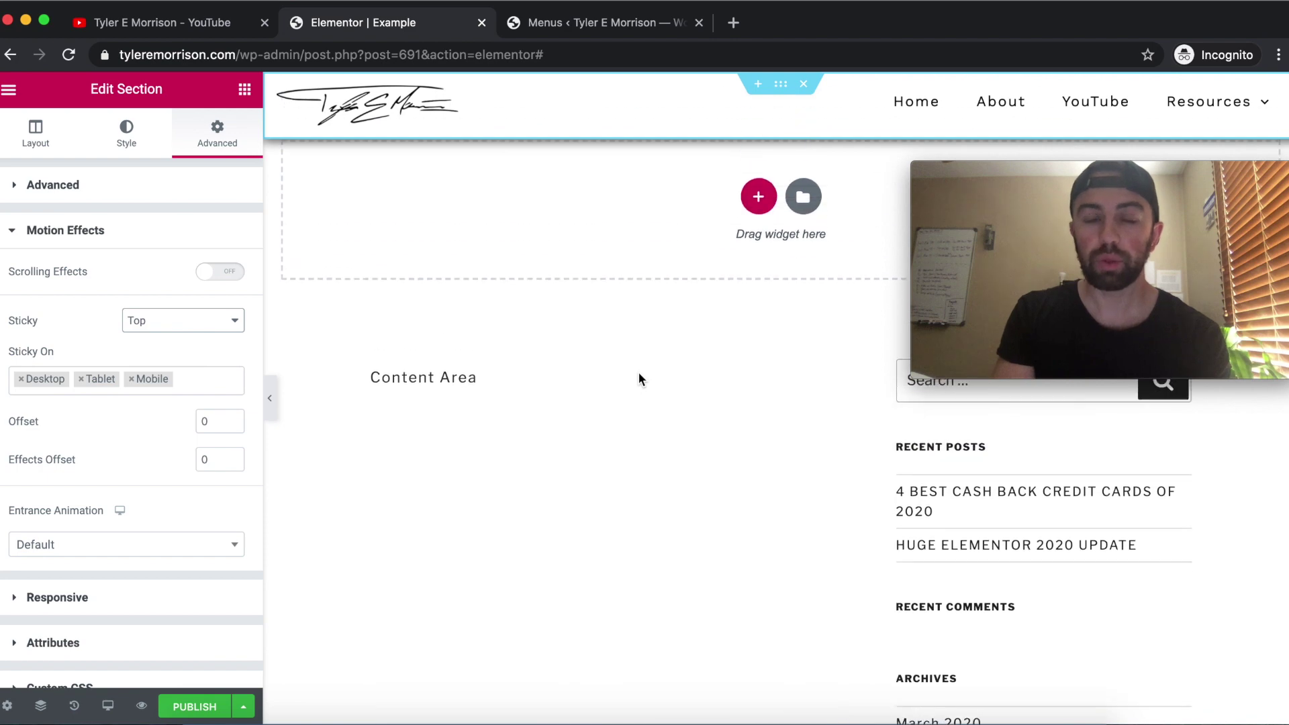
scroll(638, 379, "up", 2)
scroll(639, 376, "down", 5)
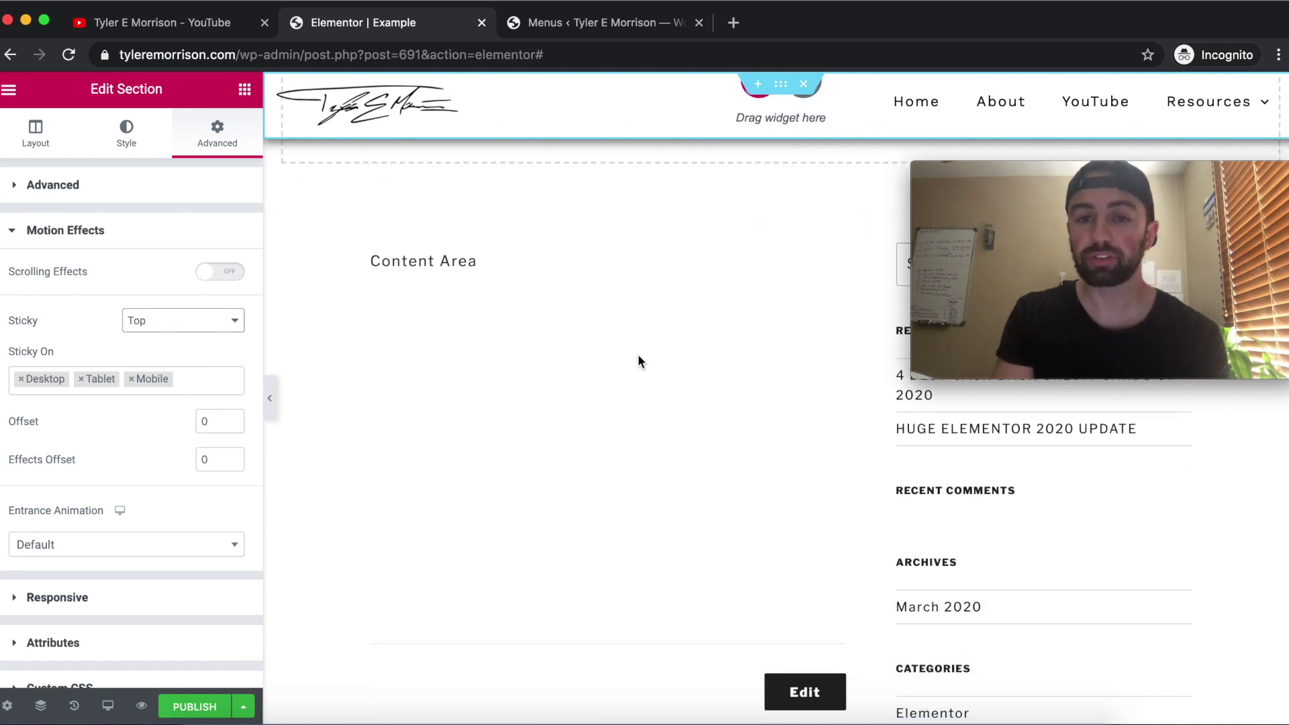
scroll(709, 279, "down", 2)
scroll(709, 280, "up", 2)
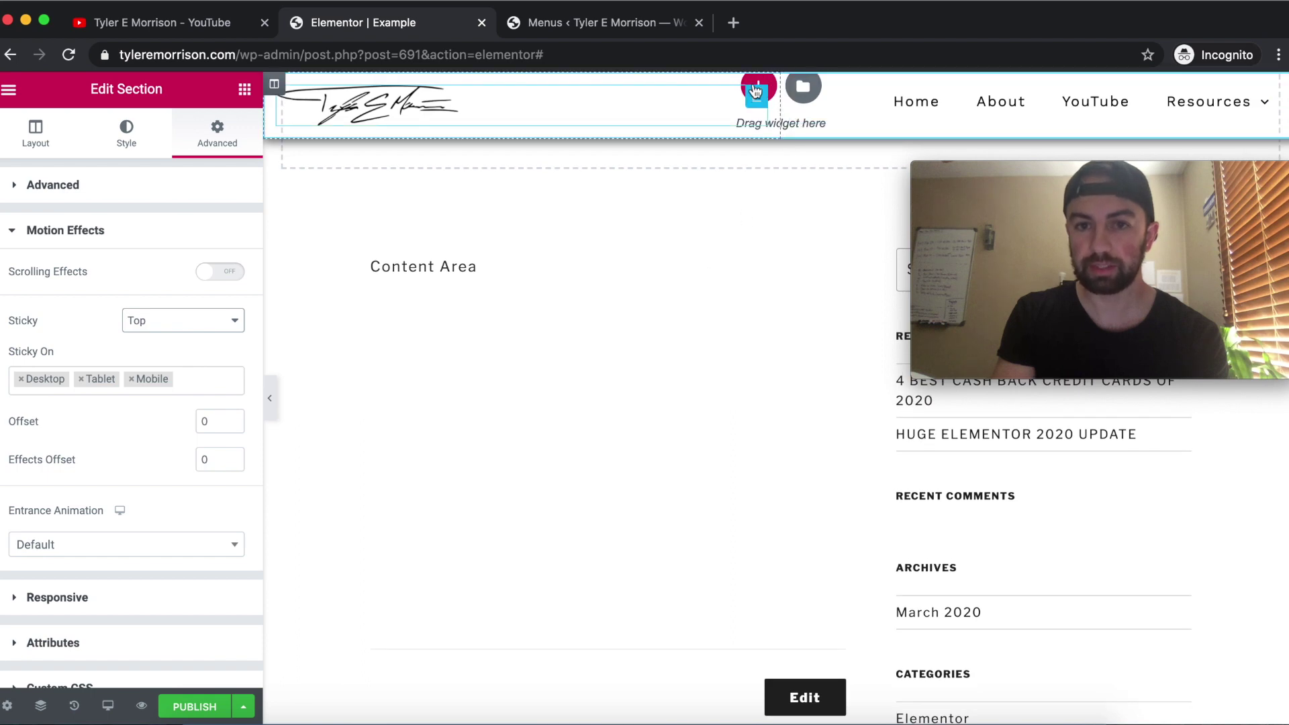
scroll(787, 255, "up", 3)
scroll(788, 262, "down", 1)
scroll(788, 262, "up", 3)
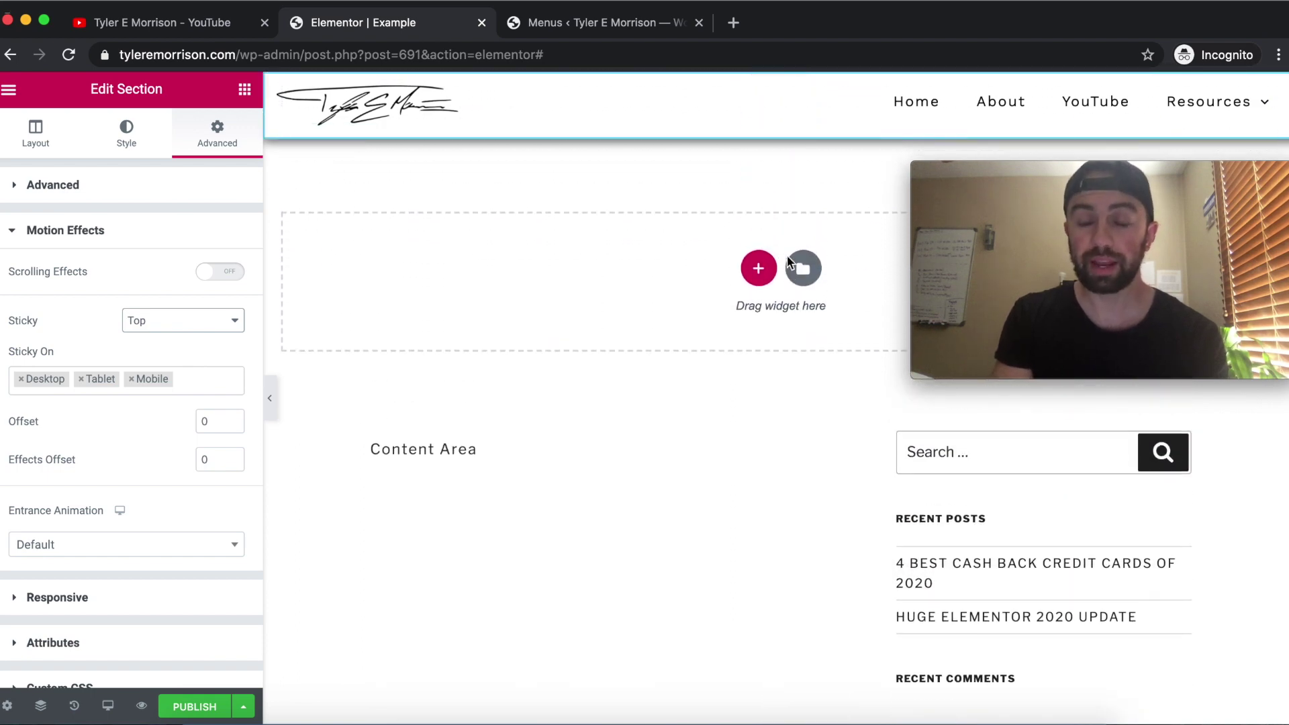
Give the header section a classic background in white (#FFFFFF) and check that it covers the content passing beneath
mouse_move(780, 86)
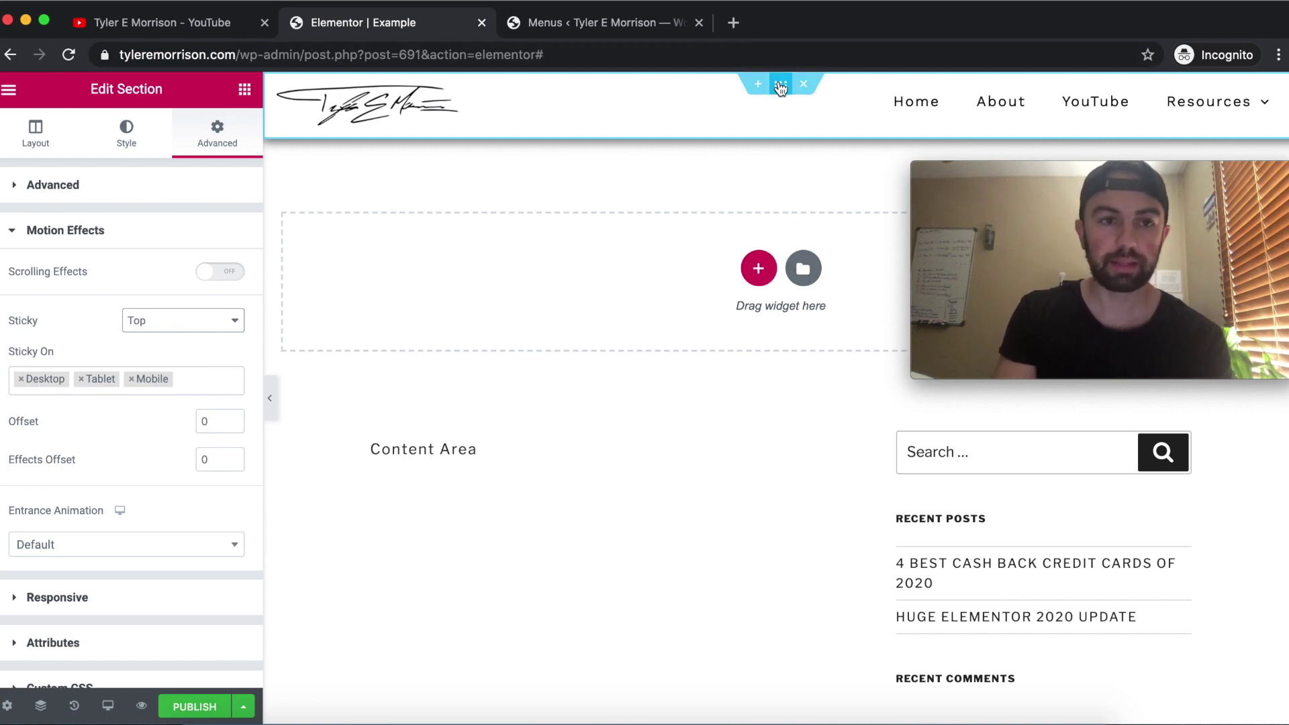
left_click(125, 136)
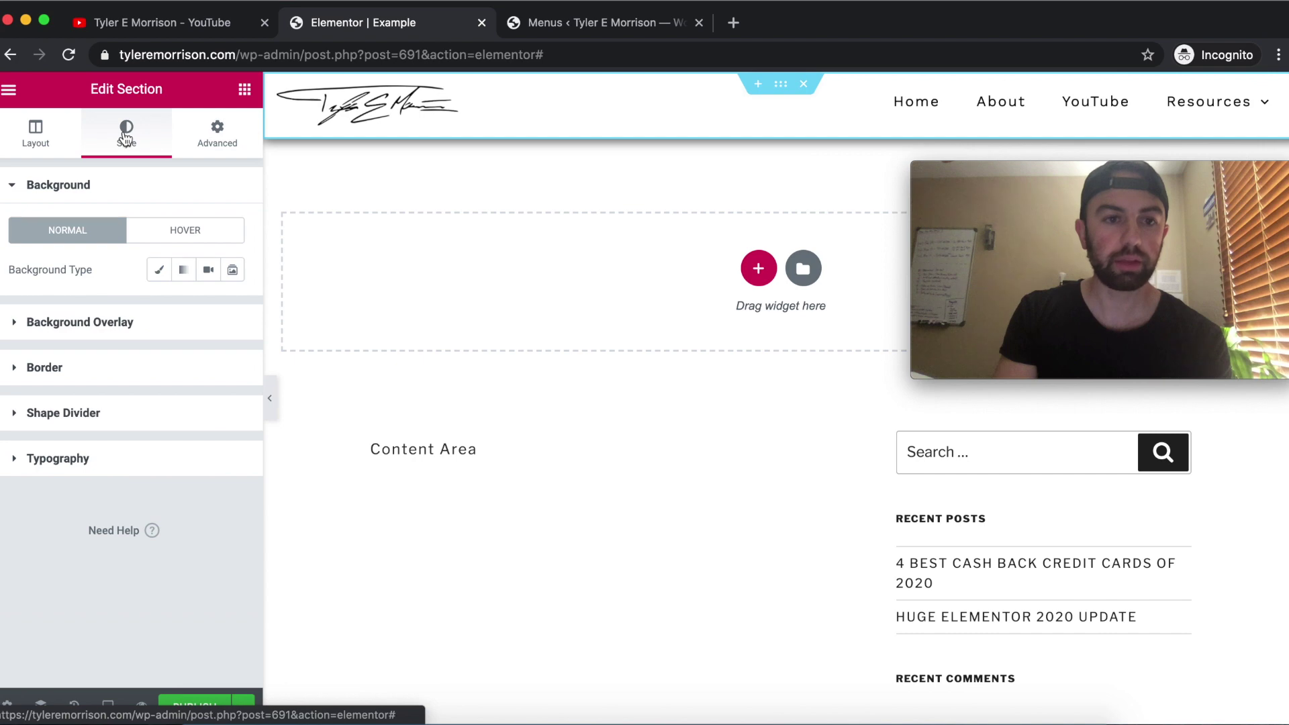
left_click(160, 275)
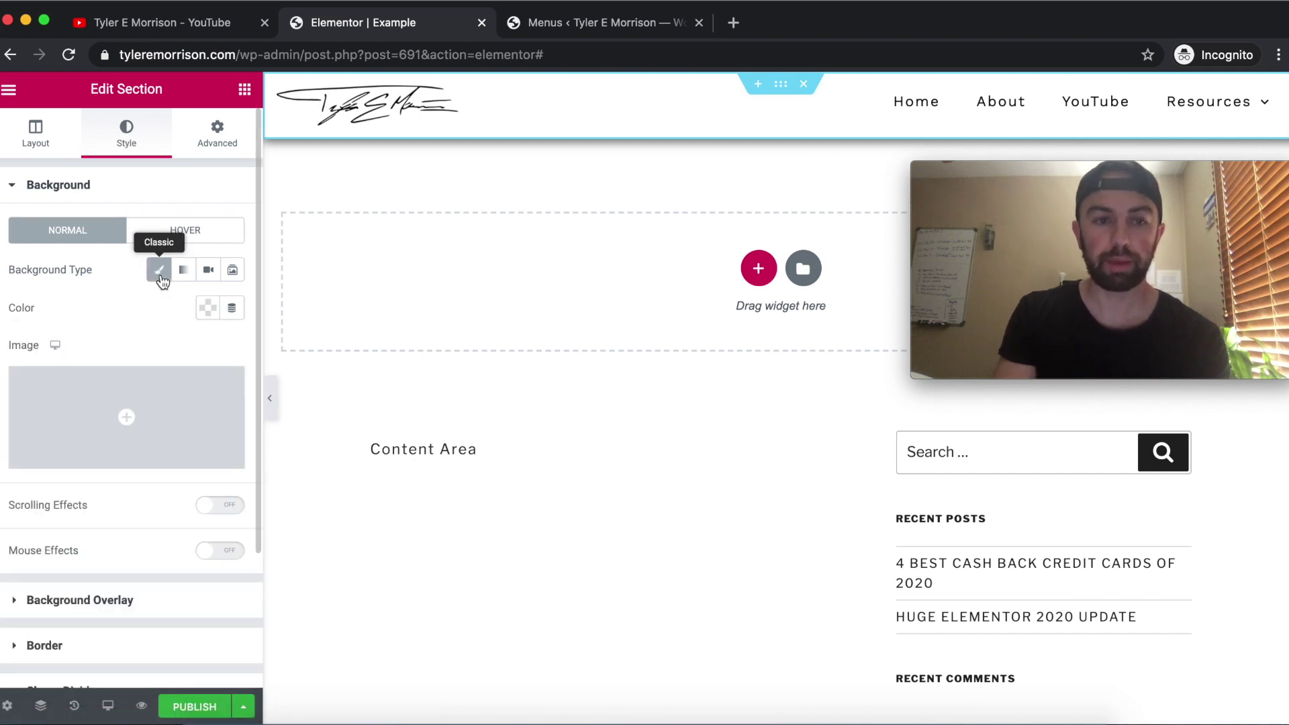
left_click(207, 307)
mouse_move(164, 446)
left_mouse_down()
mouse_move(113, 375)
mouse_move(75, 363)
left_mouse_up()
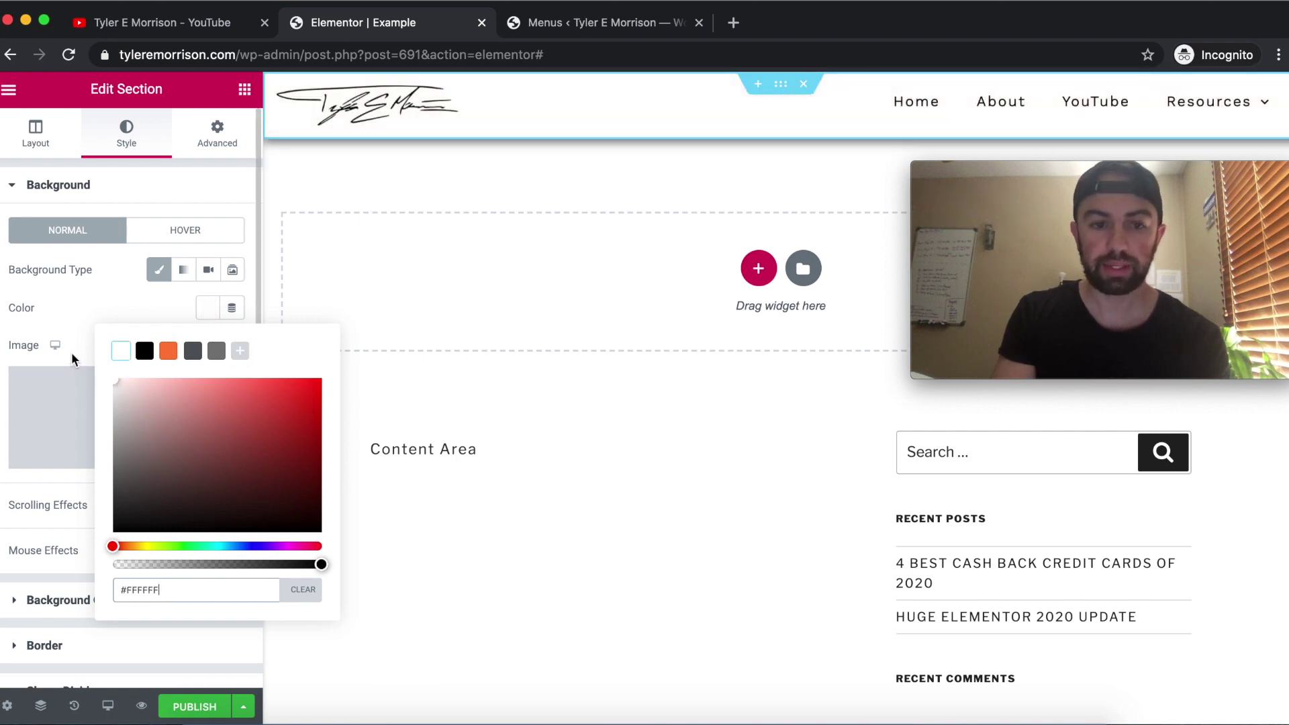
left_click(2, 447)
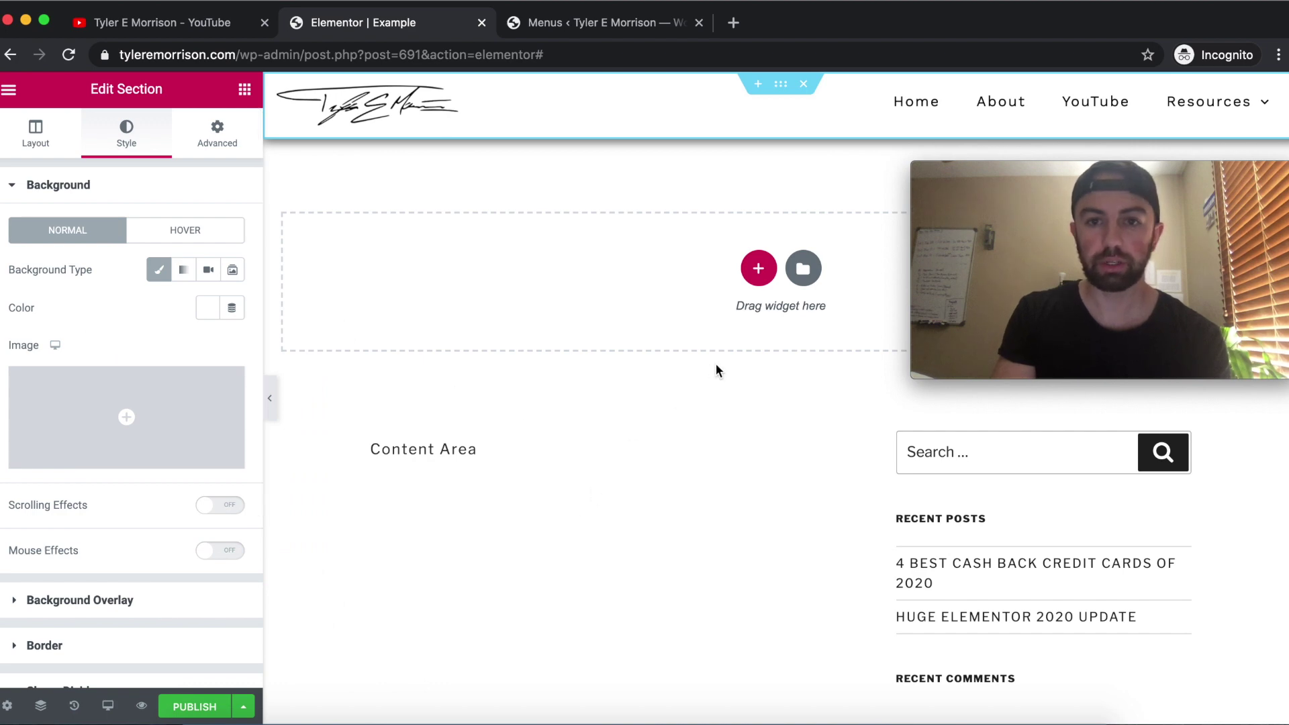
scroll(717, 369, "down", 3)
scroll(716, 368, "down", 5)
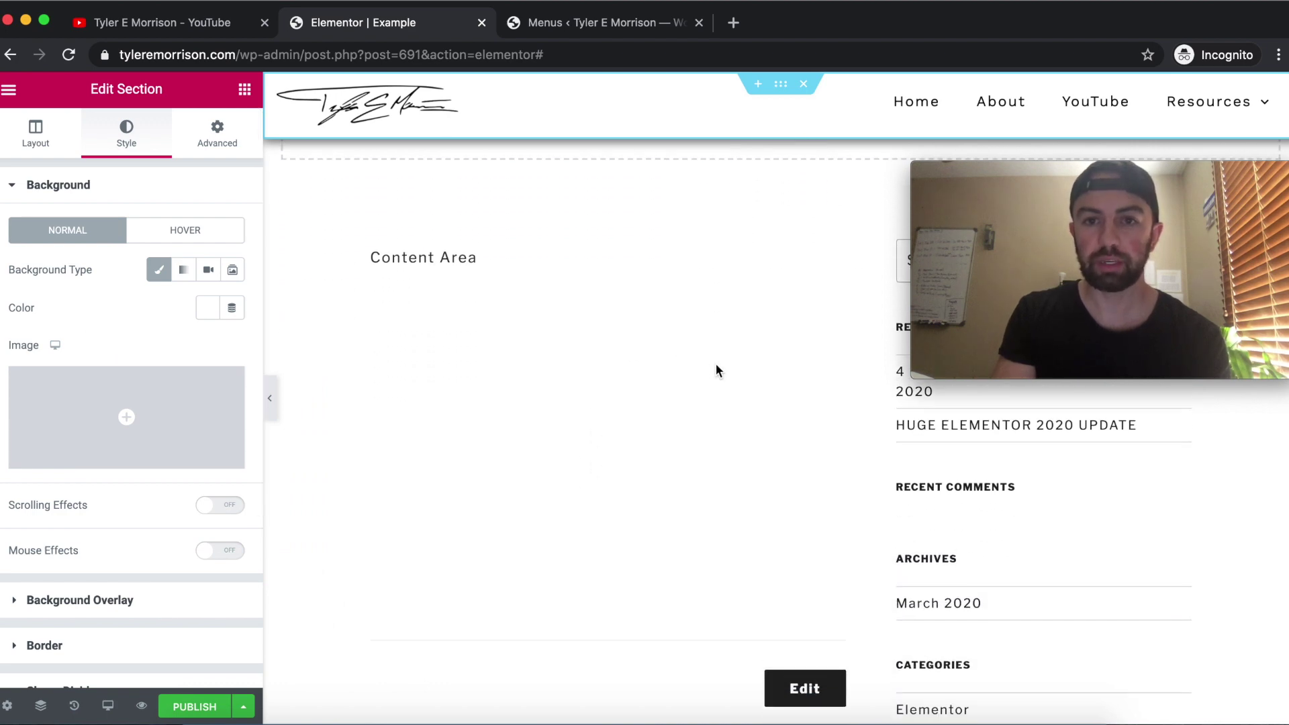
scroll(716, 369, "down", 1)
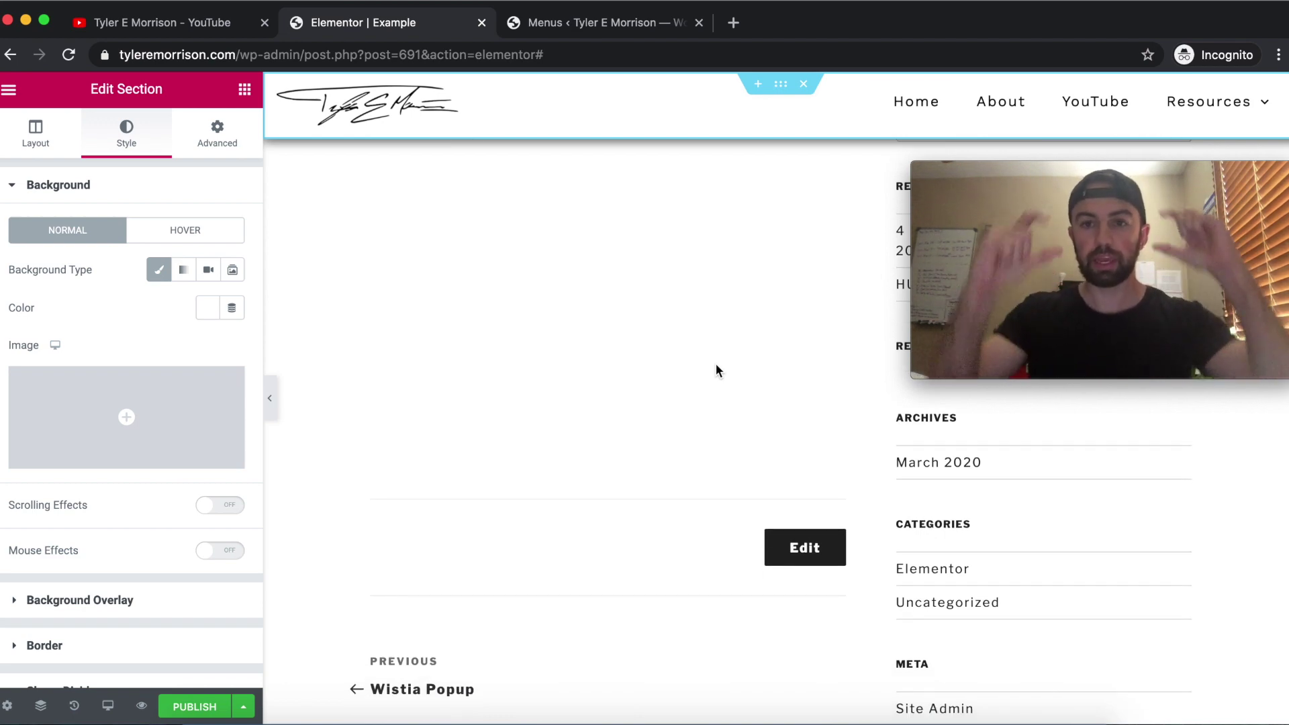
scroll(716, 369, "up", 2)
scroll(716, 370, "up", 4)
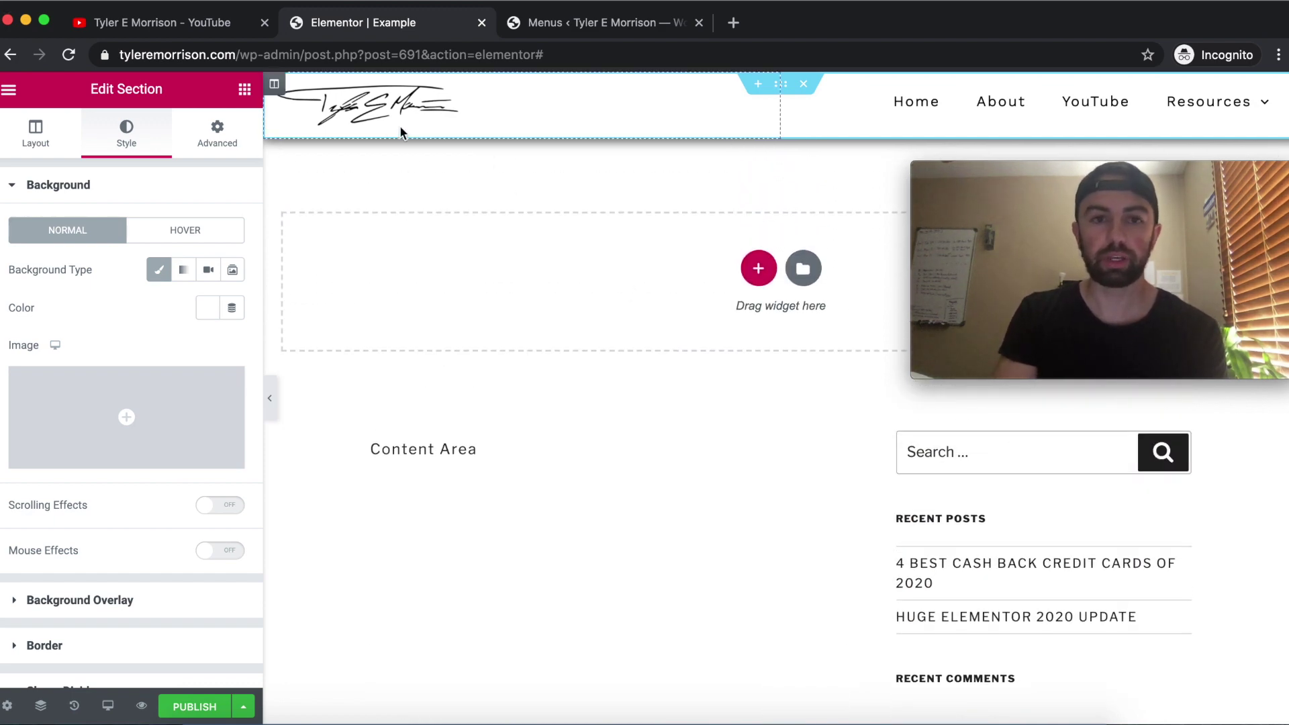
Reduce the width of the header's logo image to 159 px
left_click(756, 104)
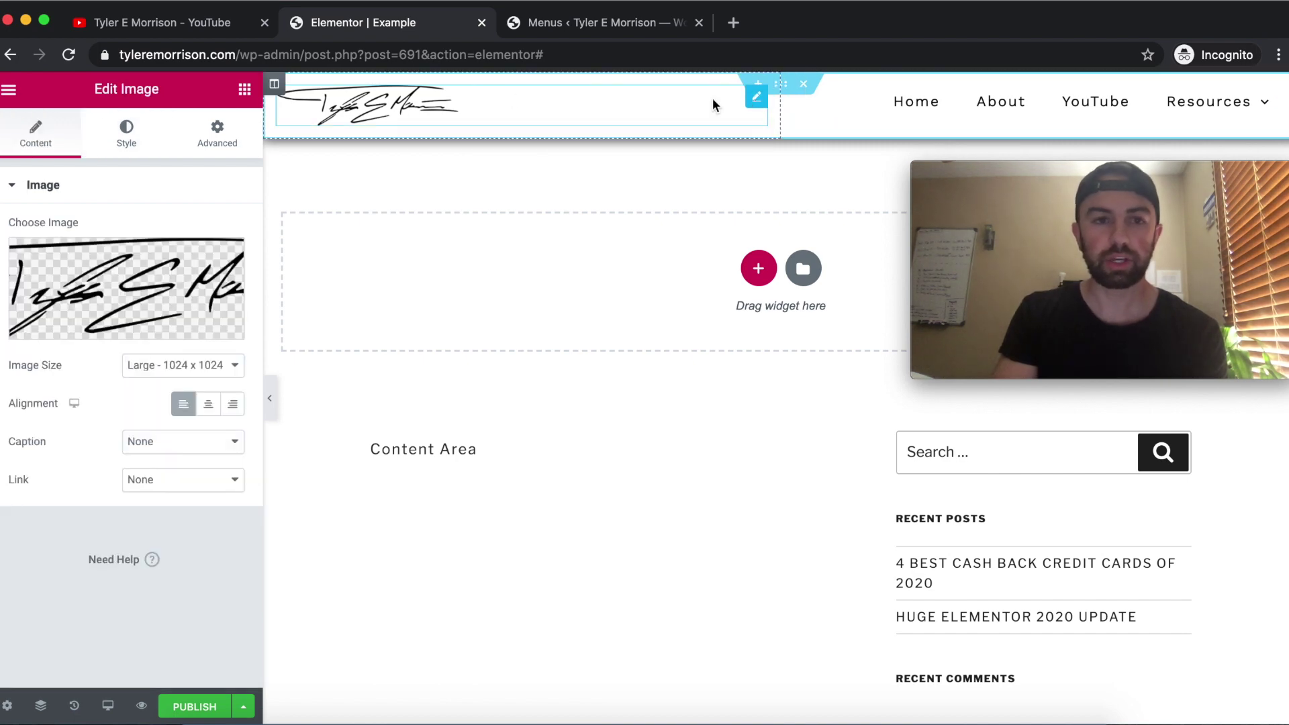
left_click(125, 136)
left_click_drag(43, 266, 37, 268)
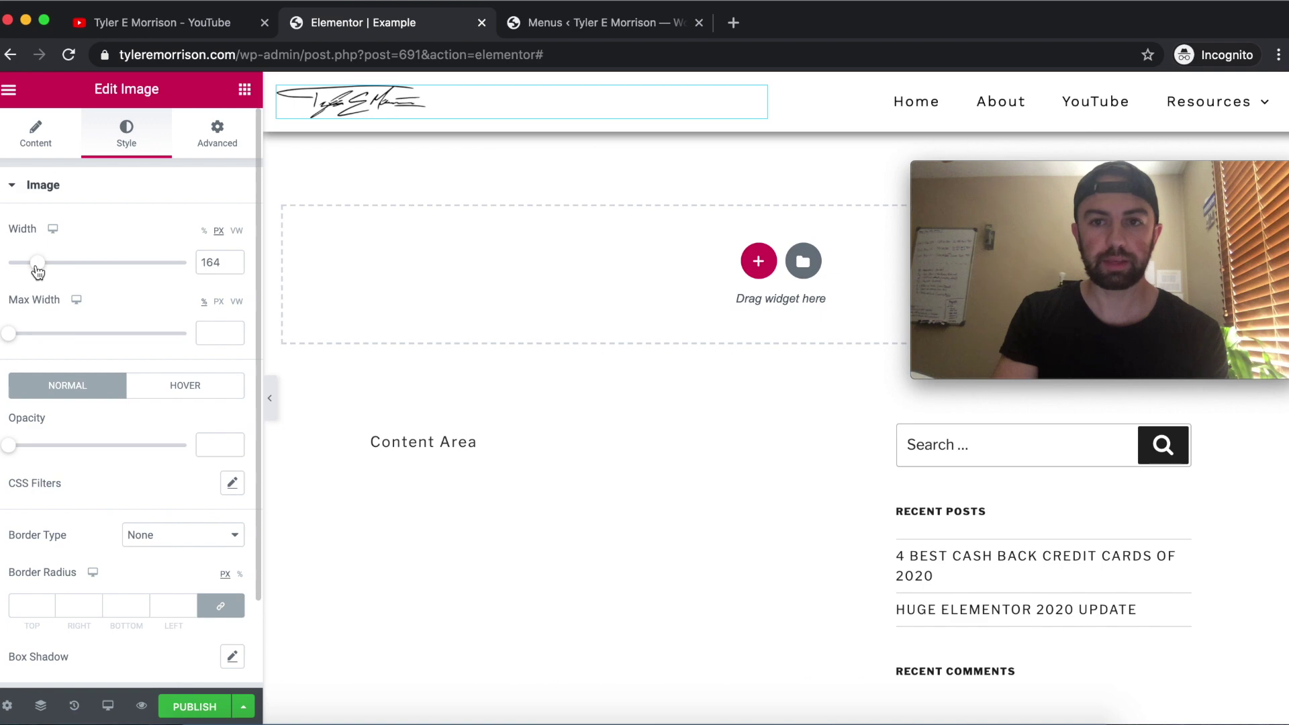
left_click_drag(38, 270, 36, 271)
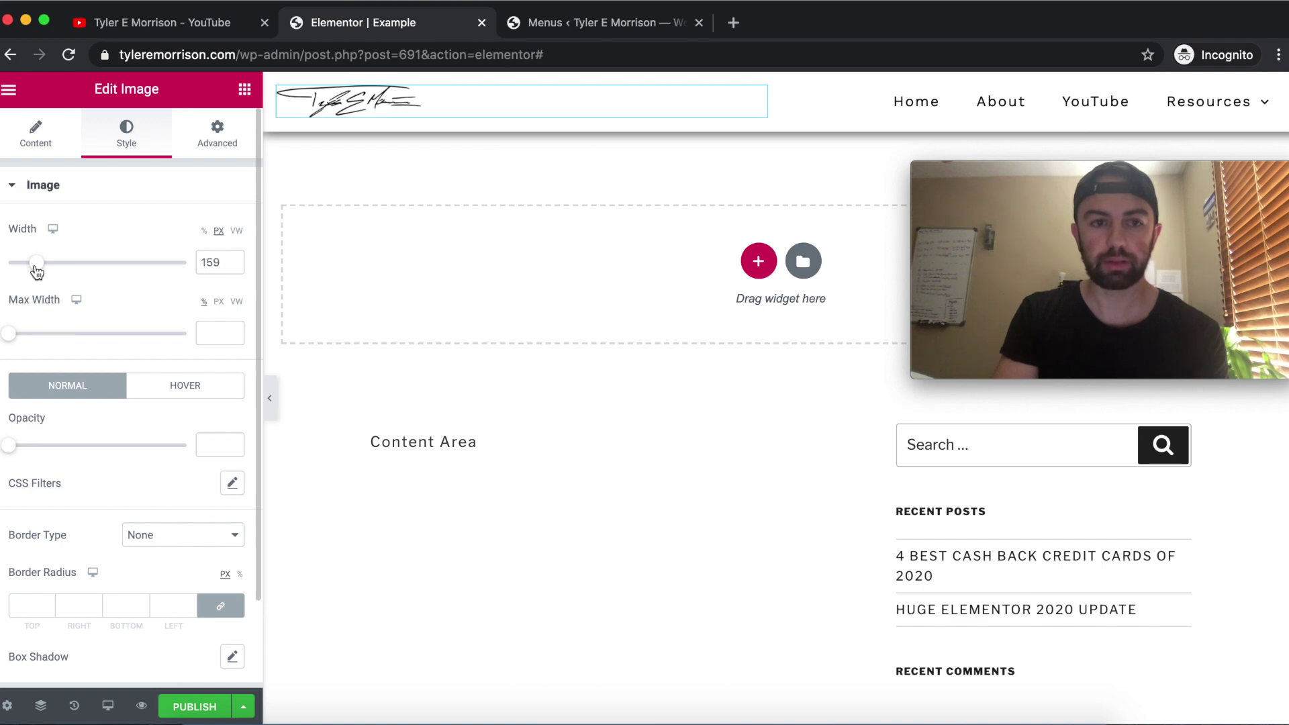
Set the width of the header's logo image to 150 px
left_click(233, 267)
left_click(233, 266)
left_click(233, 265)
left_click(233, 266)
left_click(233, 266)
left_click(233, 266)
left_click(233, 266)
left_click(233, 266)
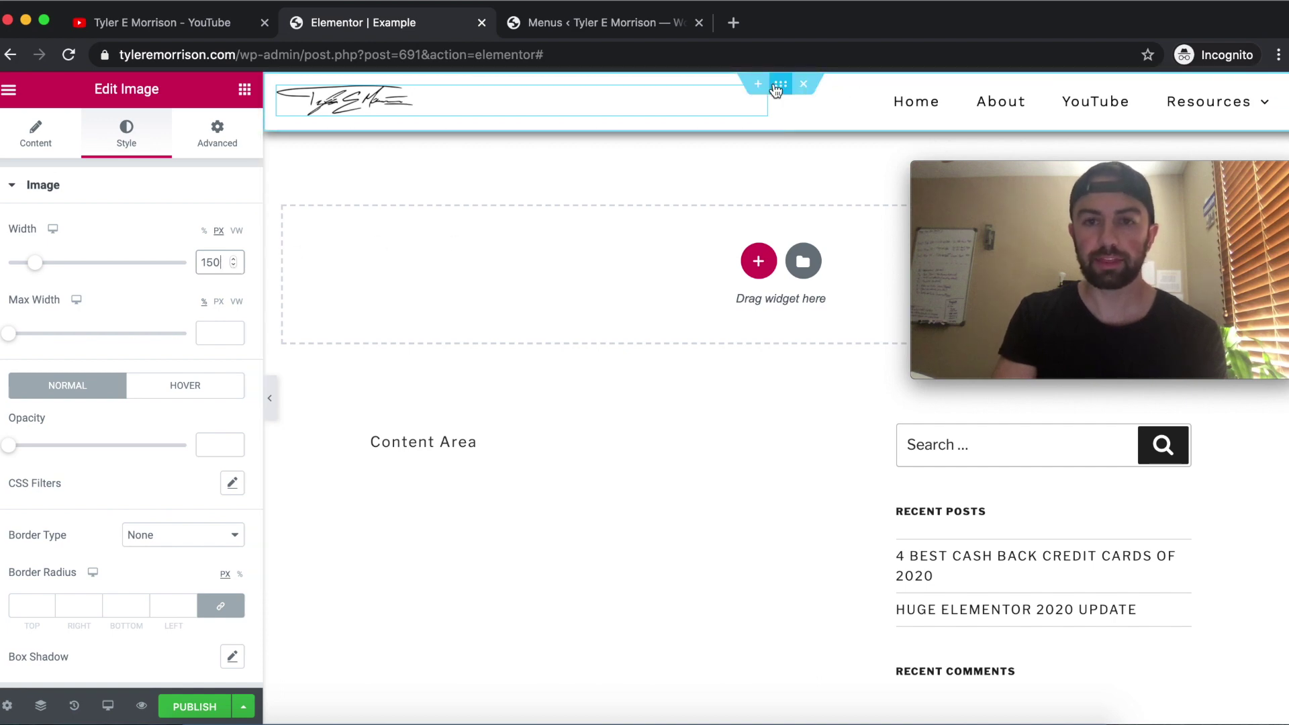
Open the advanced settings of the header section that holds the logo and nav menu
left_click(780, 86)
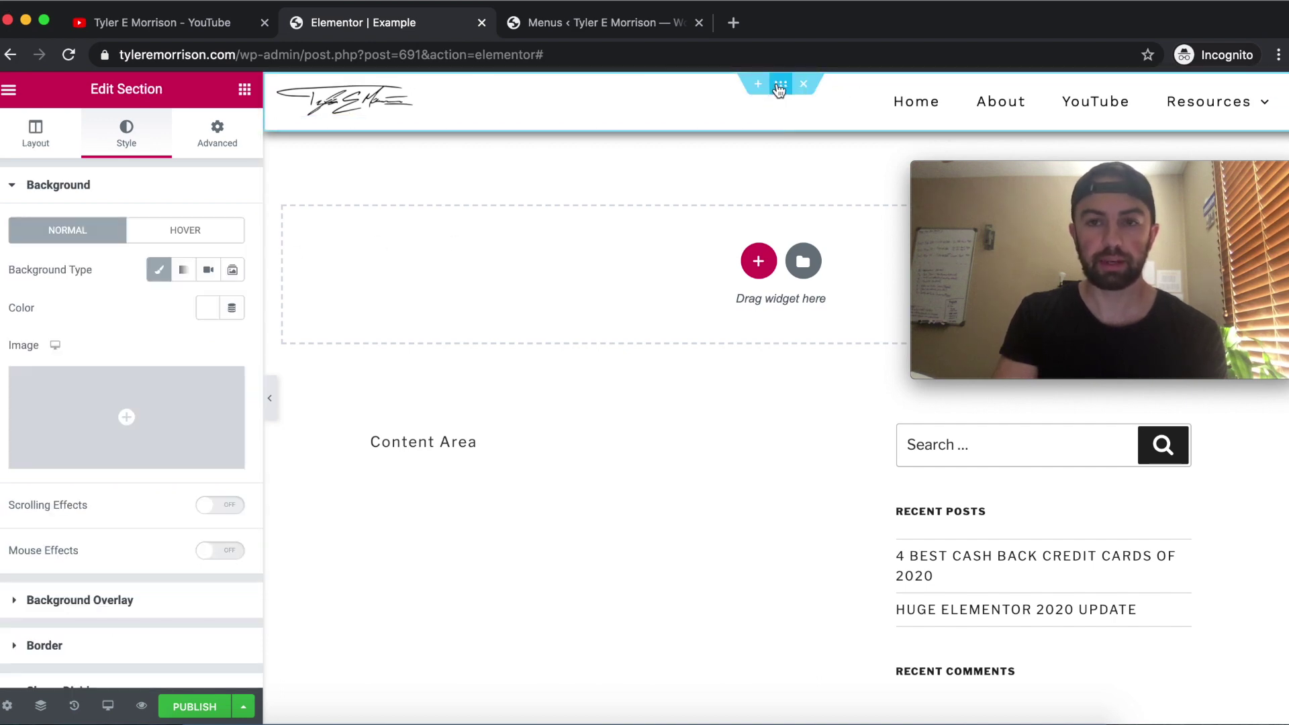
left_click(217, 134)
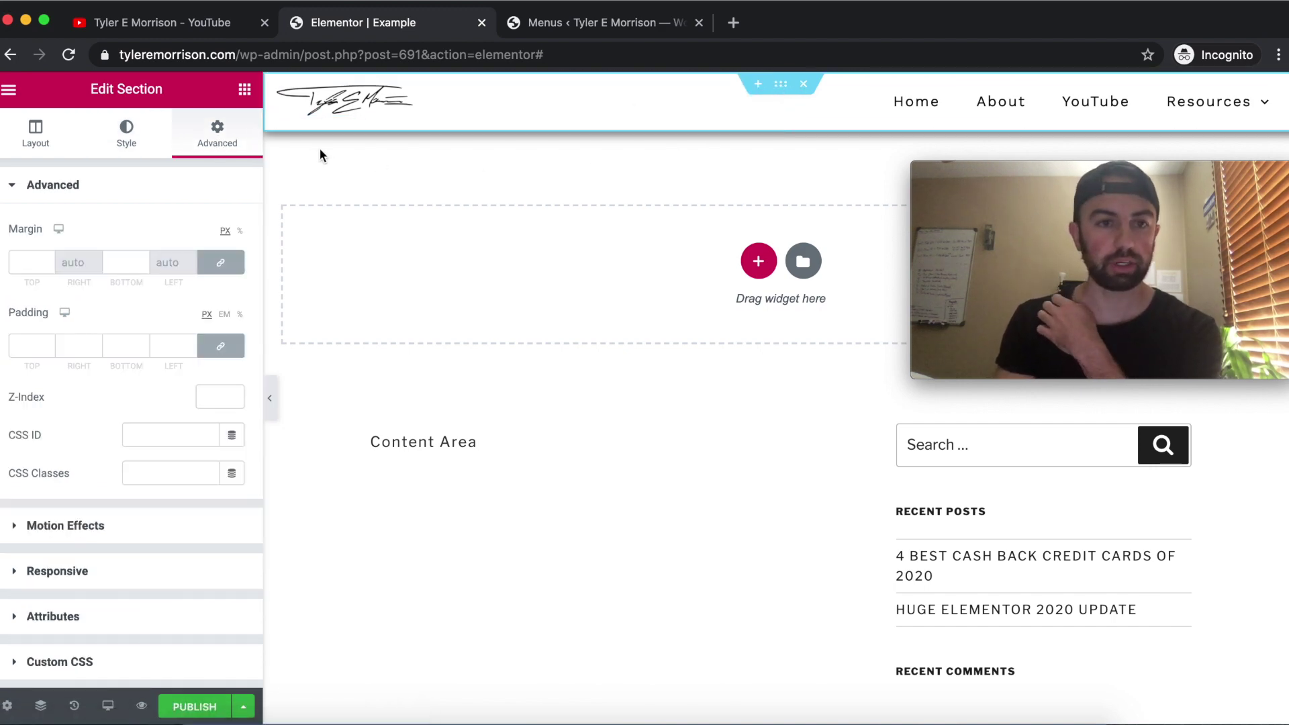
Try a small linked top and bottom margin on the header section
left_click(48, 262)
type("5")
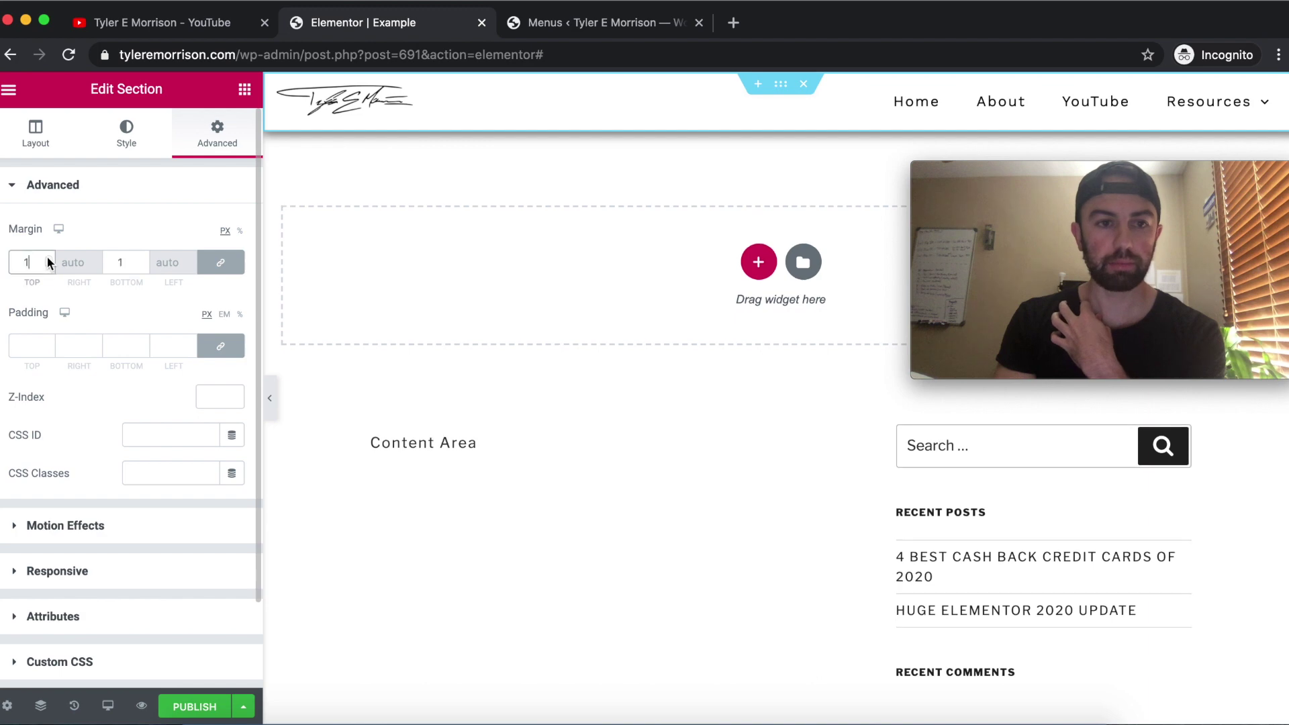
left_click(49, 266)
left_click(49, 266)
left_click(48, 266)
left_click(48, 266)
left_click(48, 266)
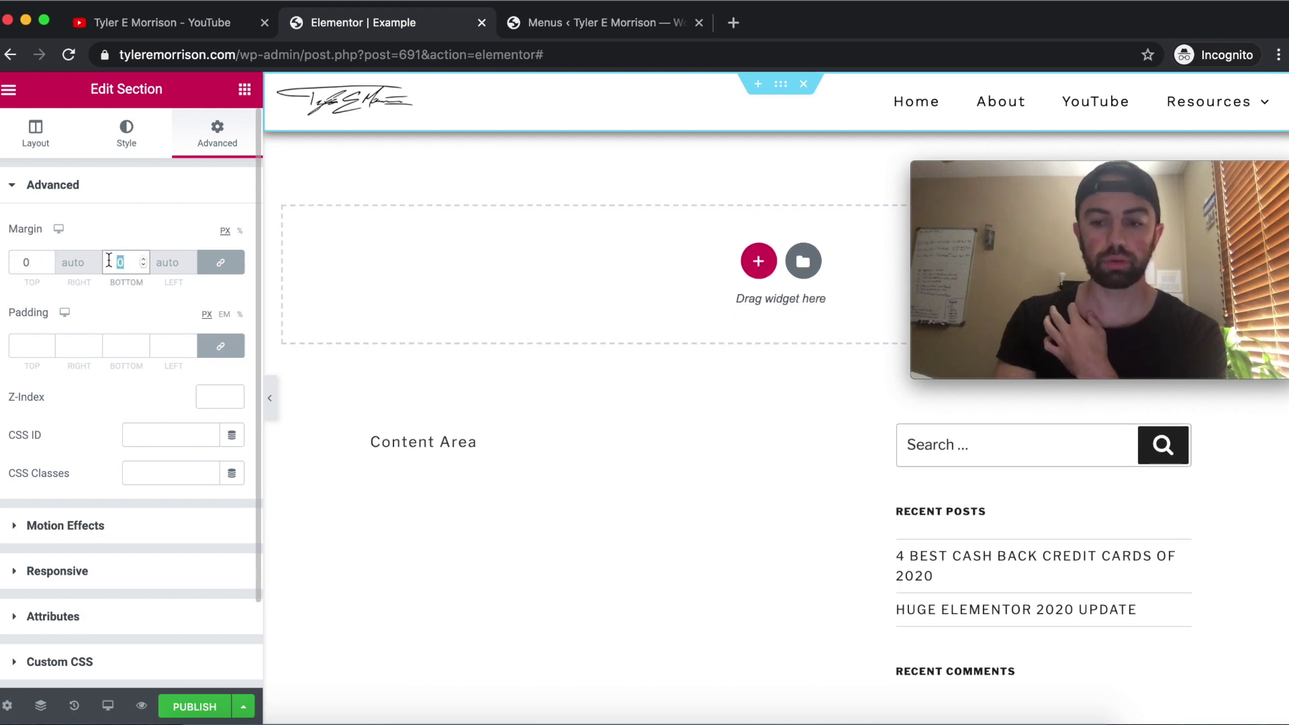
Unlink the header section's padding values and set the top and bottom padding to 10 px, with 0 at the sides
left_click(204, 349)
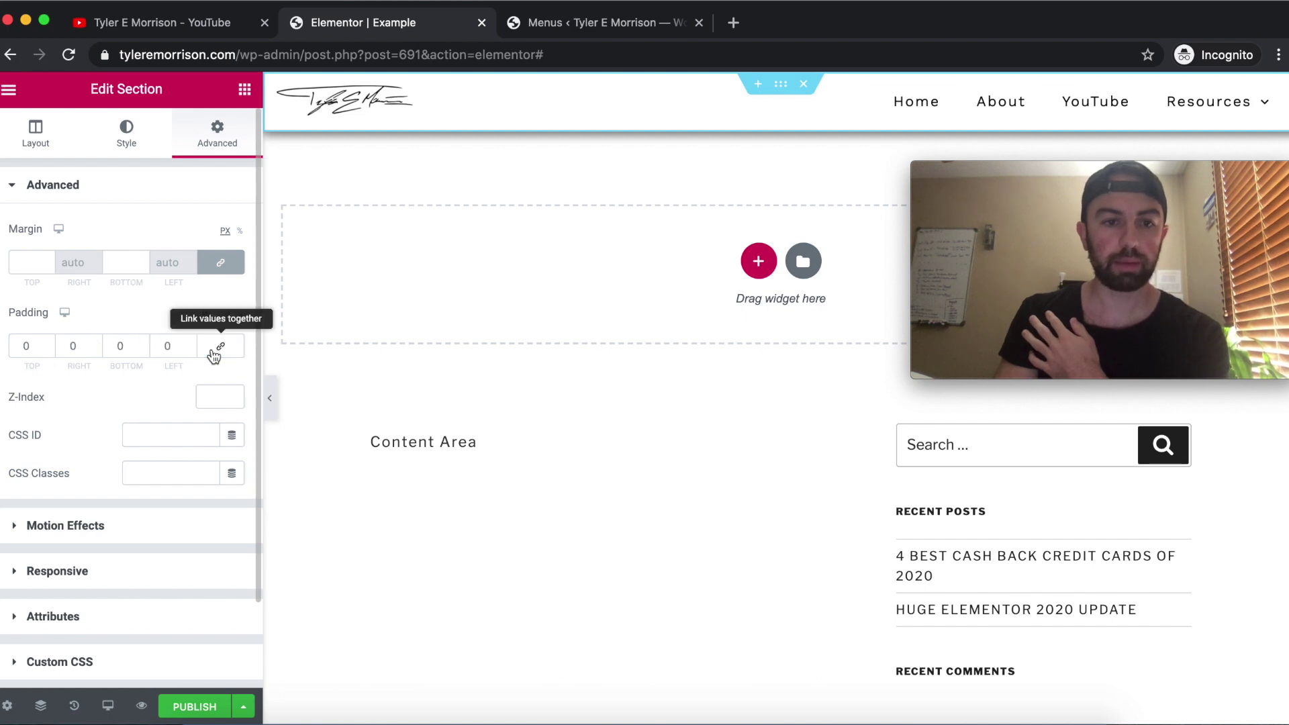
left_click(144, 343)
left_click(143, 343)
left_click(144, 343)
left_click(144, 343)
left_click(144, 343)
left_click(144, 343)
left_click(144, 343)
left_click(144, 343)
left_click(144, 343)
left_click(144, 343)
left_click(49, 344)
left_click(49, 344)
left_click(49, 344)
left_click(50, 344)
left_click(50, 344)
left_click(49, 343)
left_click(49, 344)
left_click(50, 344)
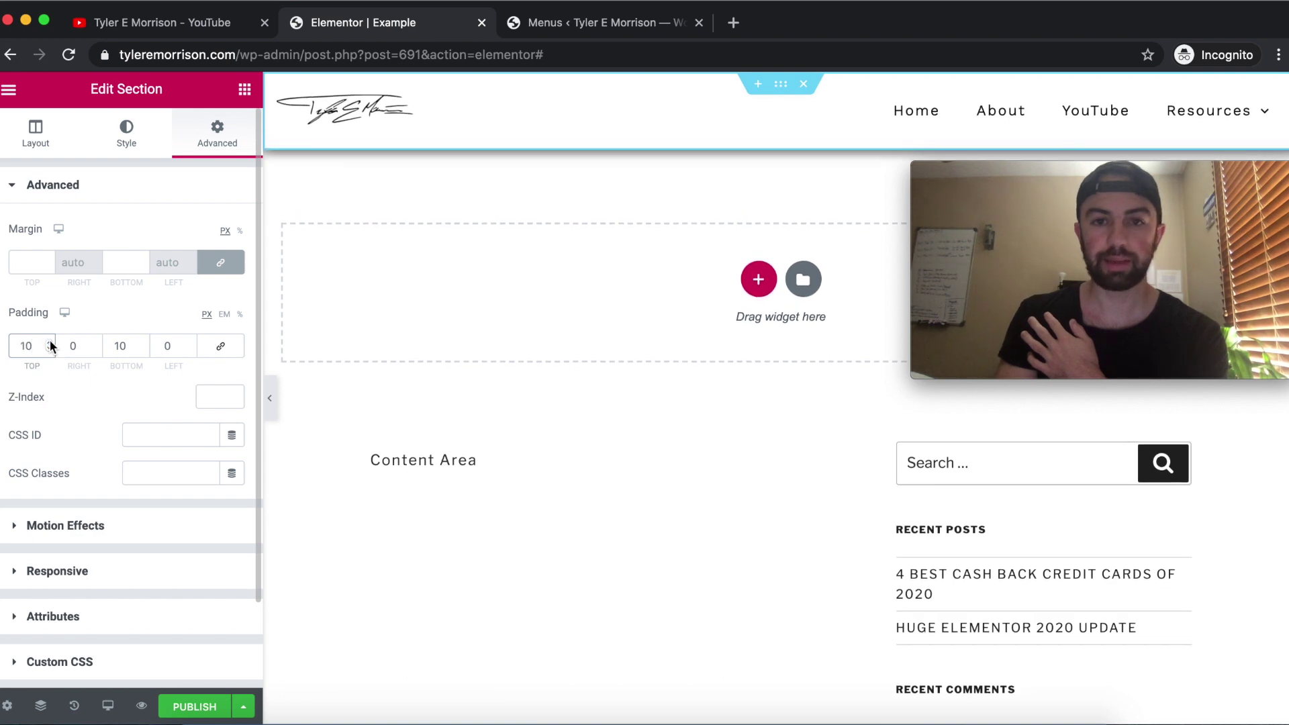
left_click(699, 219)
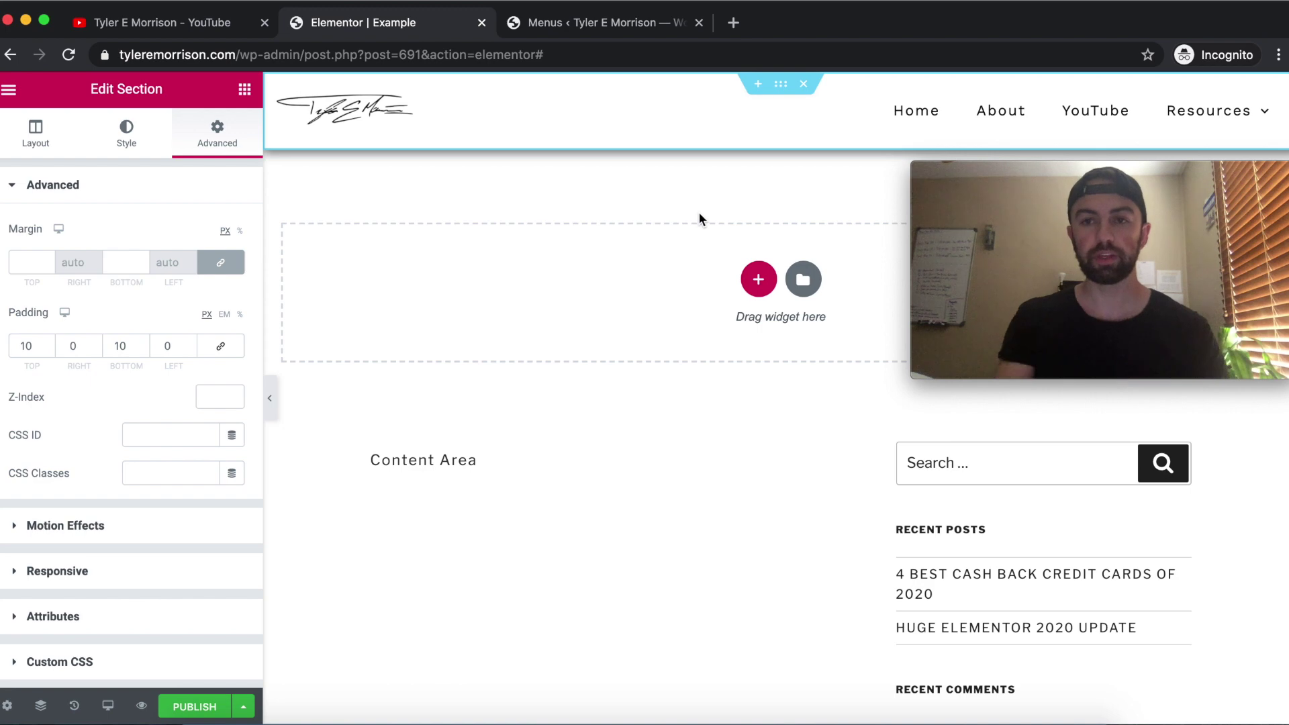
mouse_move(1203, 121)
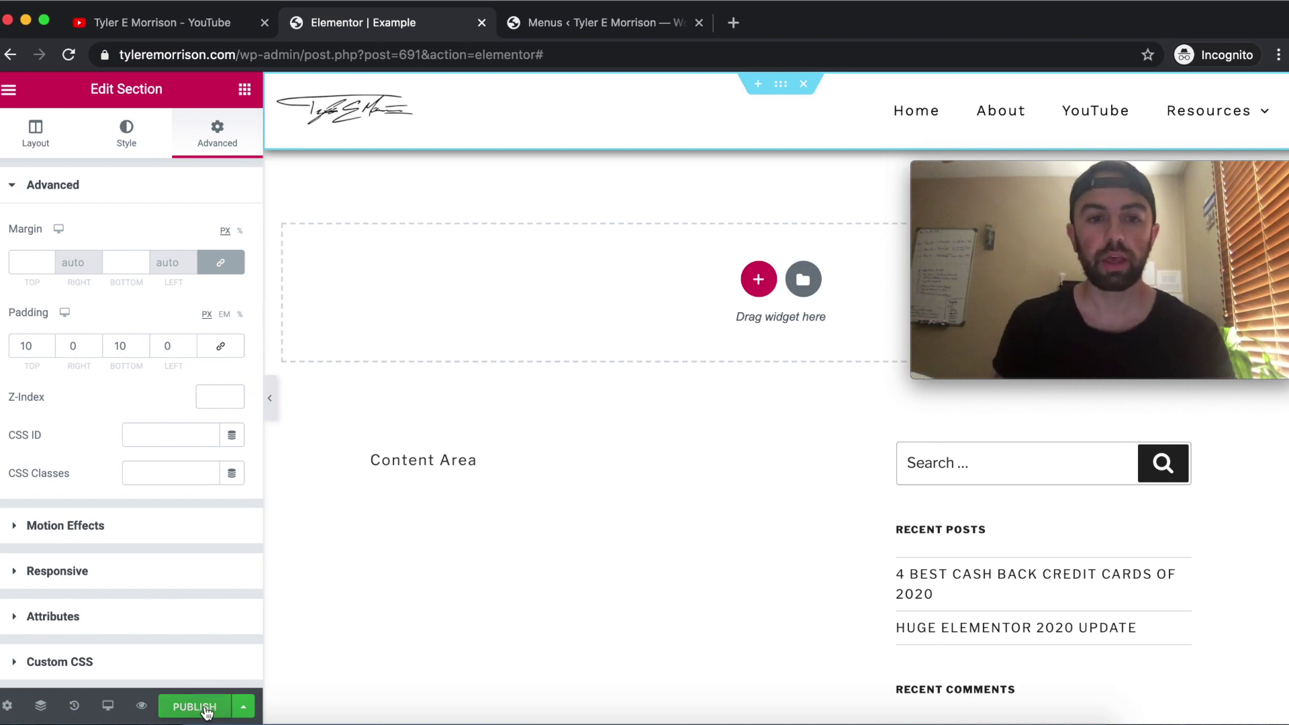
left_click_drag(1007, 174, 1007, 269)
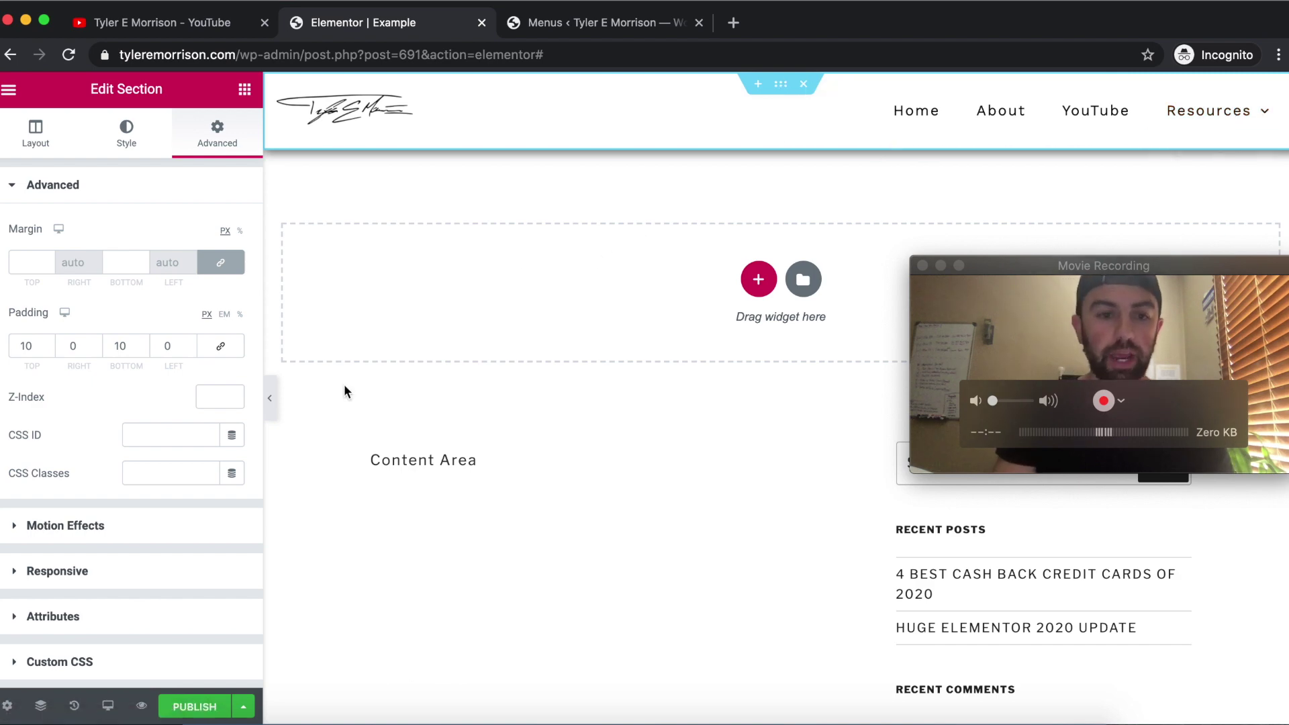
Start publishing the header template and add a display condition that includes the Entire Site
left_click(194, 706)
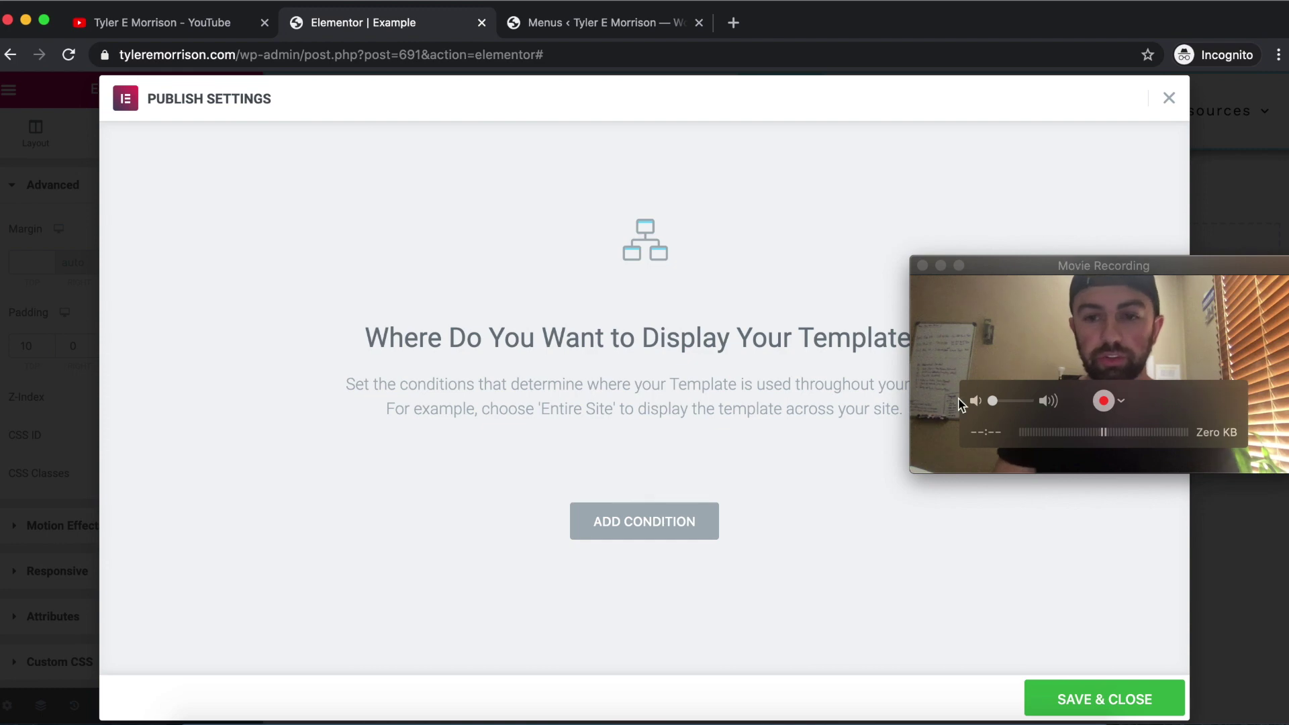
left_click(964, 341)
left_click_drag(1046, 263, 1072, 0)
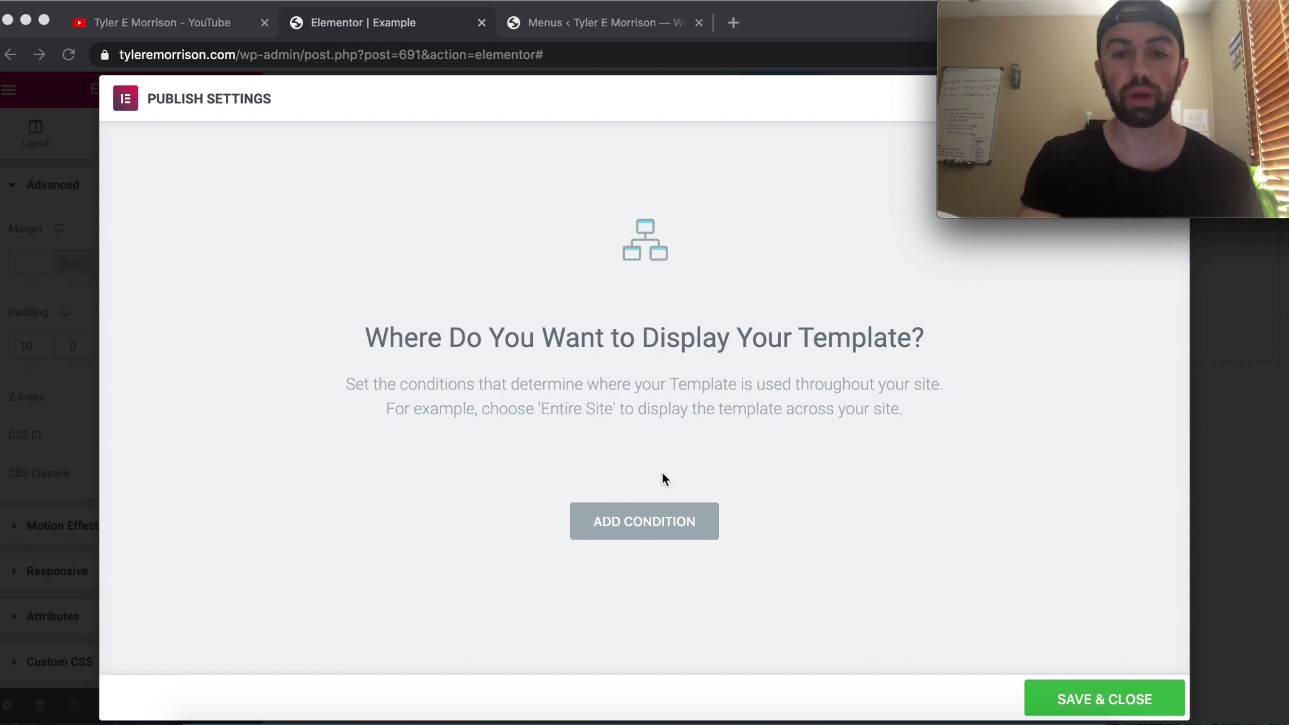
left_click(653, 521)
left_click(670, 523)
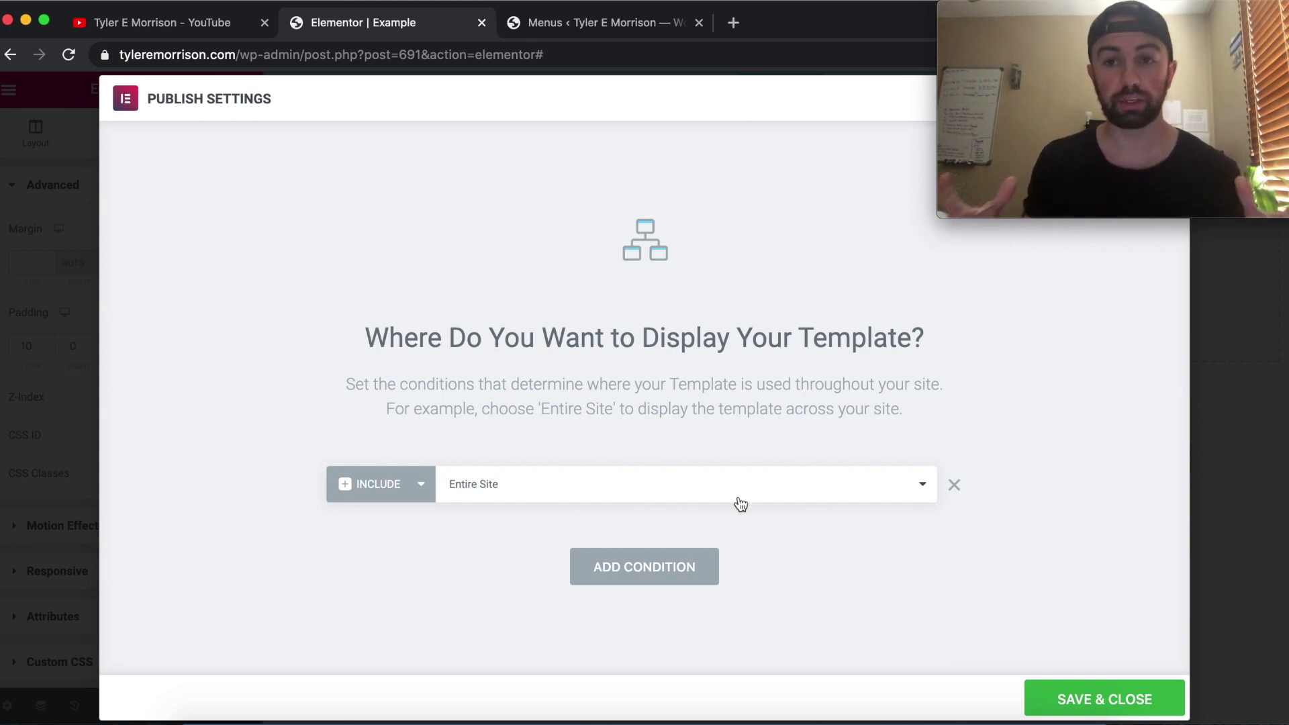
Try the Singular display condition, look through its sub-options, and restore Entire Site
left_click(433, 486)
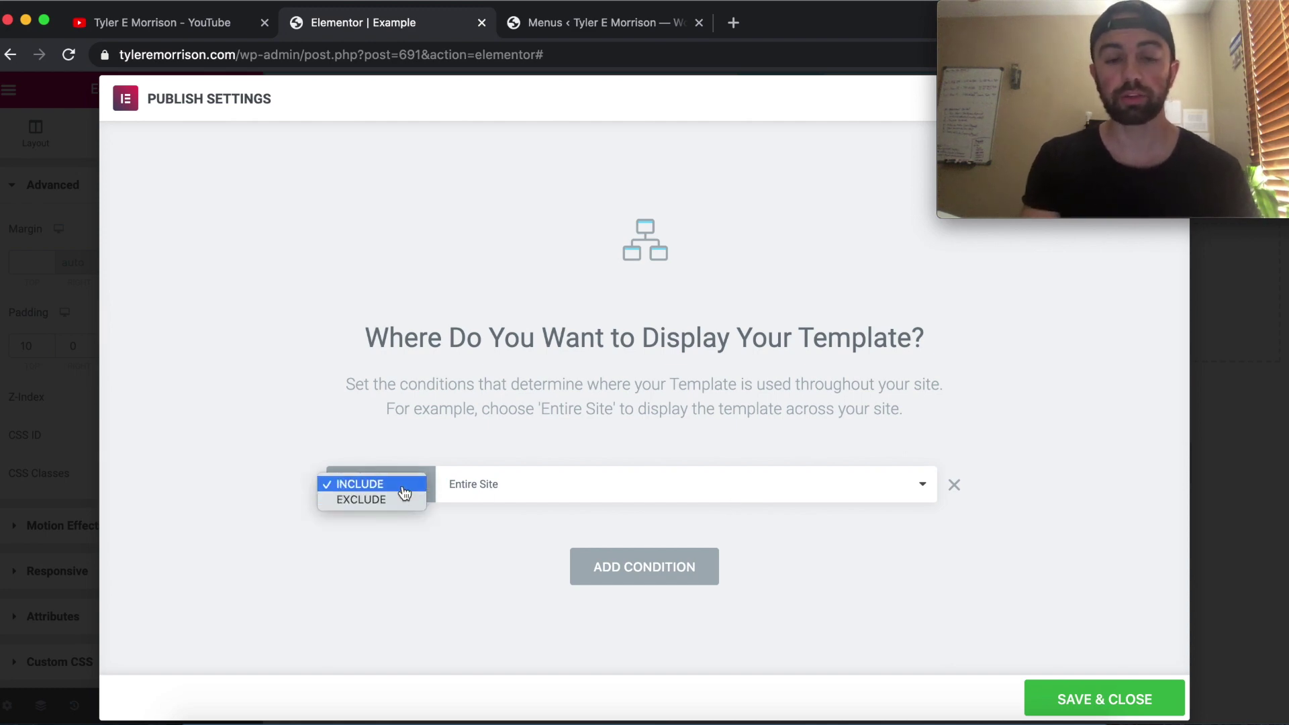
left_click(930, 485)
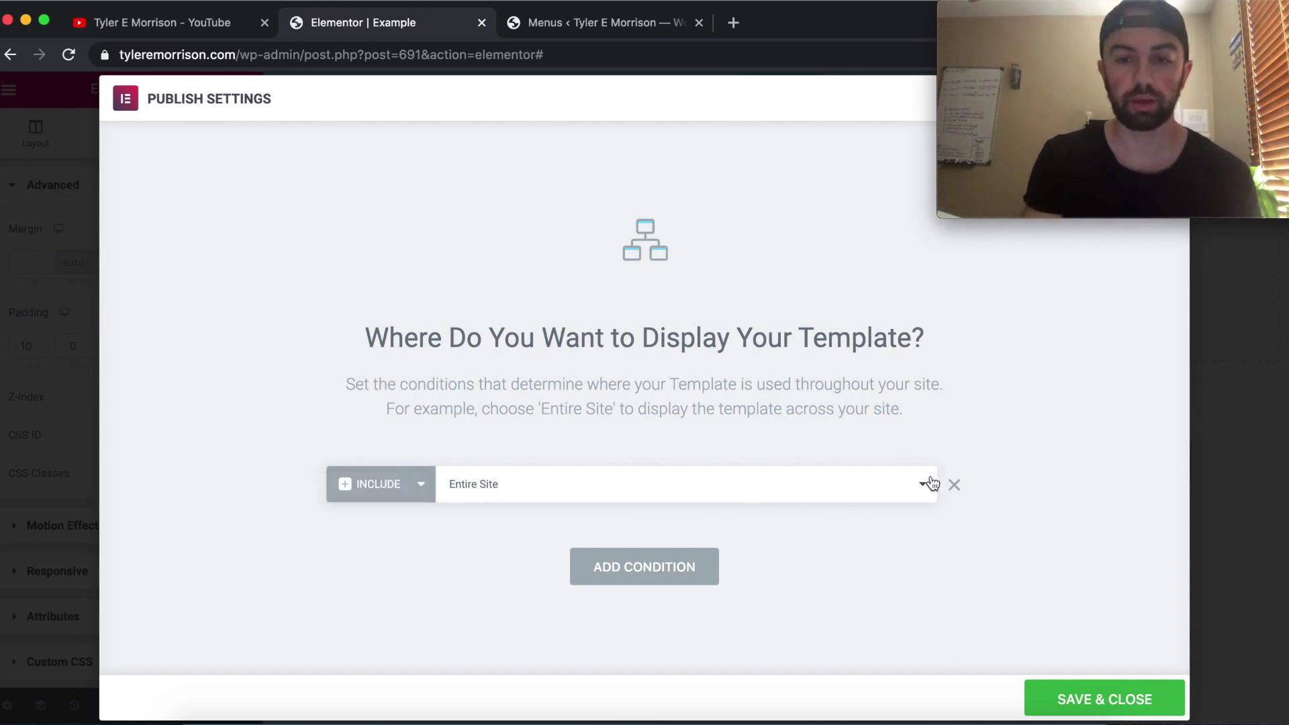
left_click(928, 486)
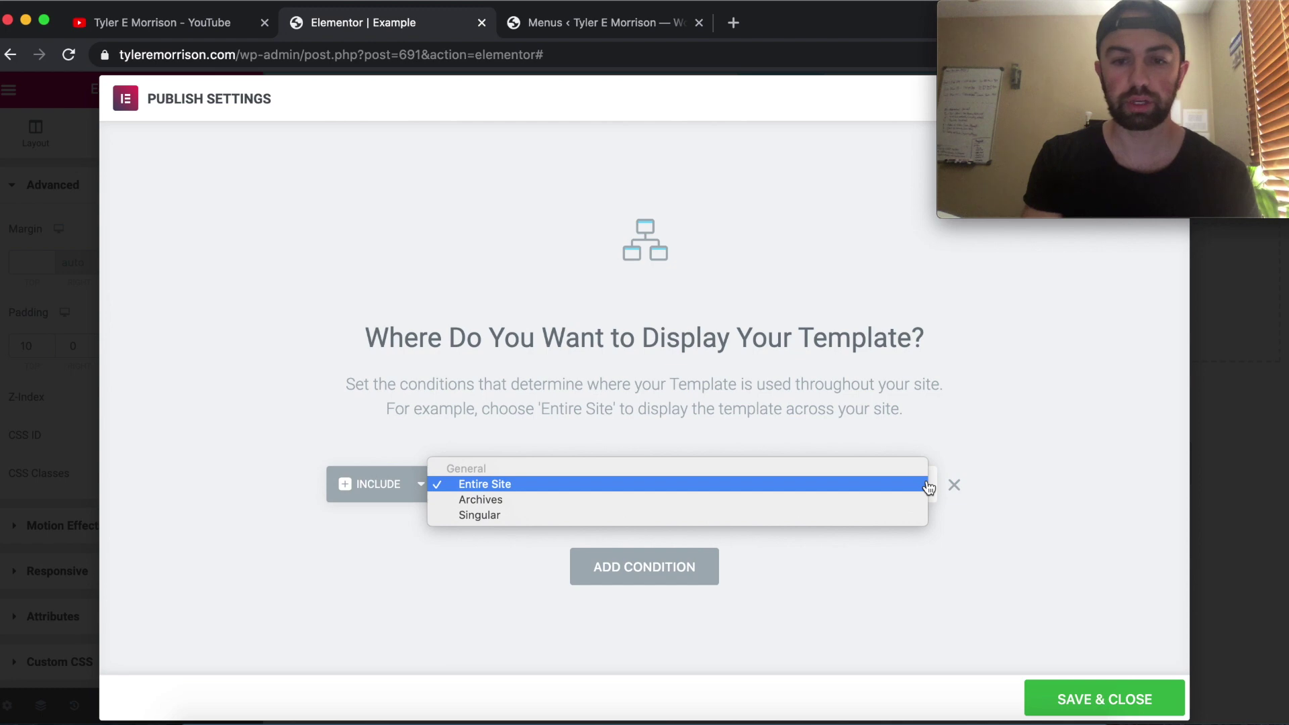
left_click(449, 515)
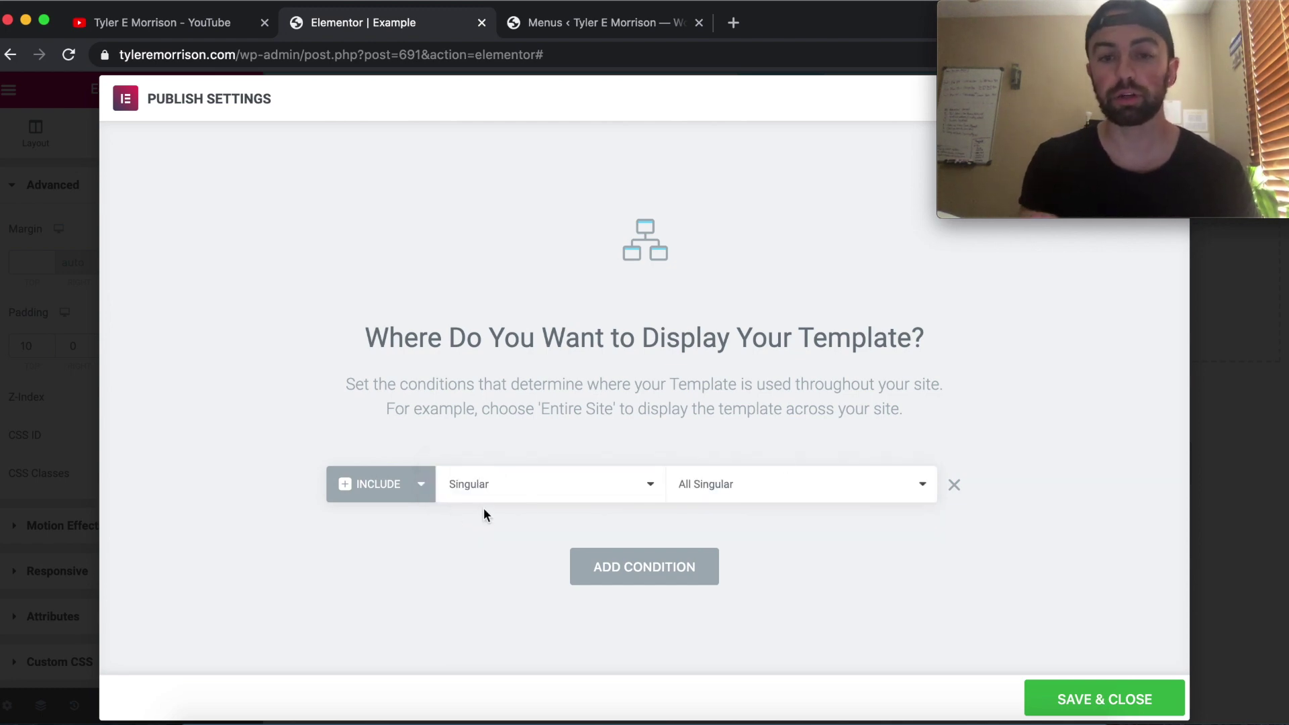
left_click(839, 476)
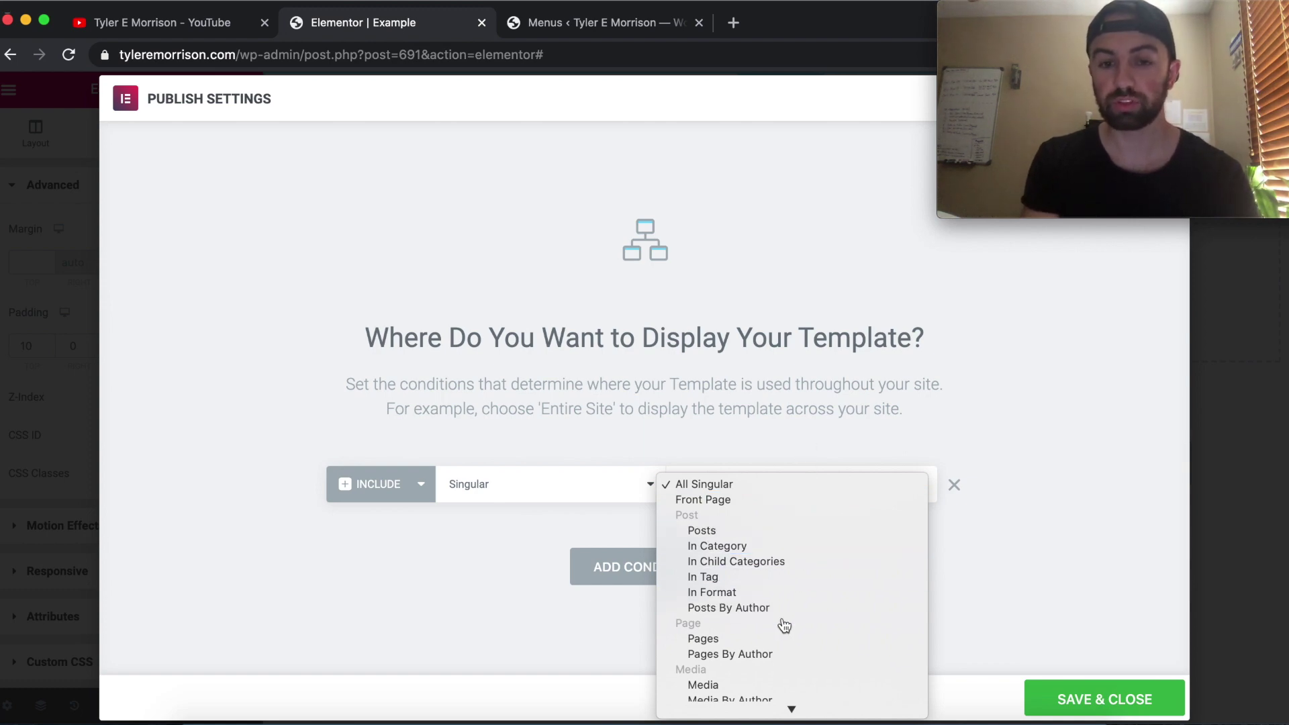
scroll(784, 626, "down", 3)
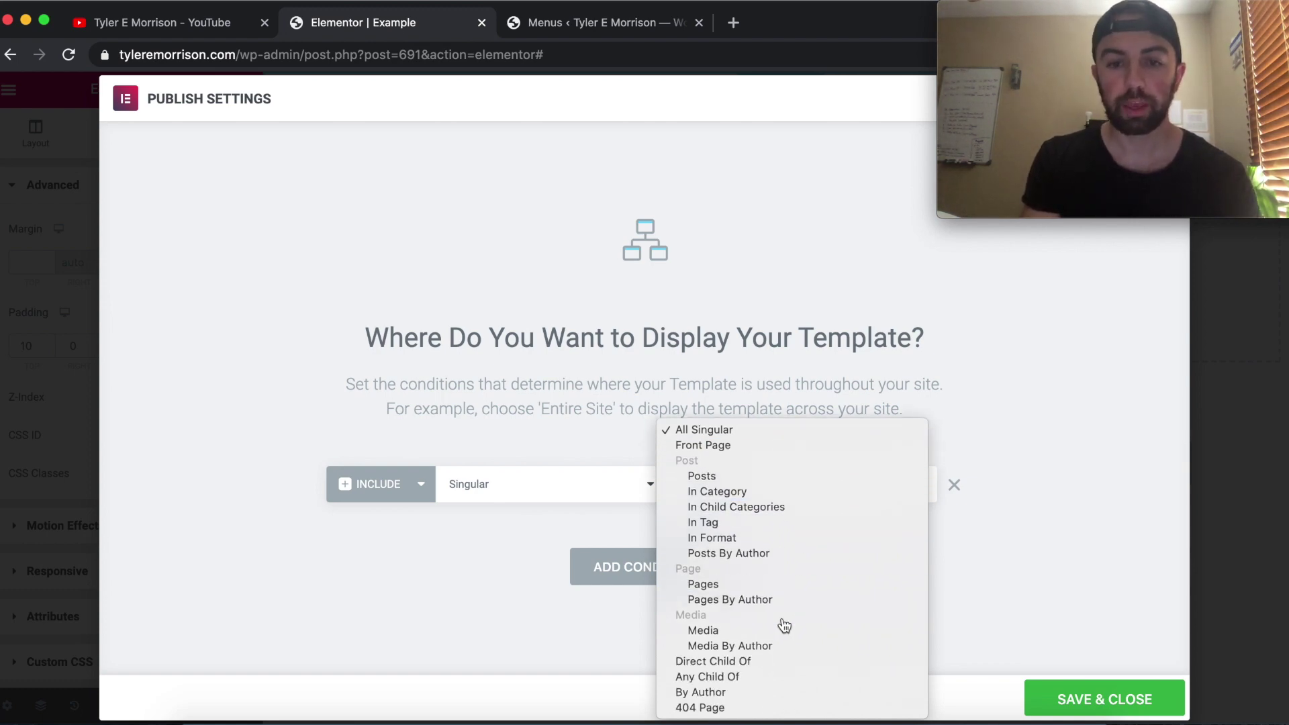
left_click(758, 377)
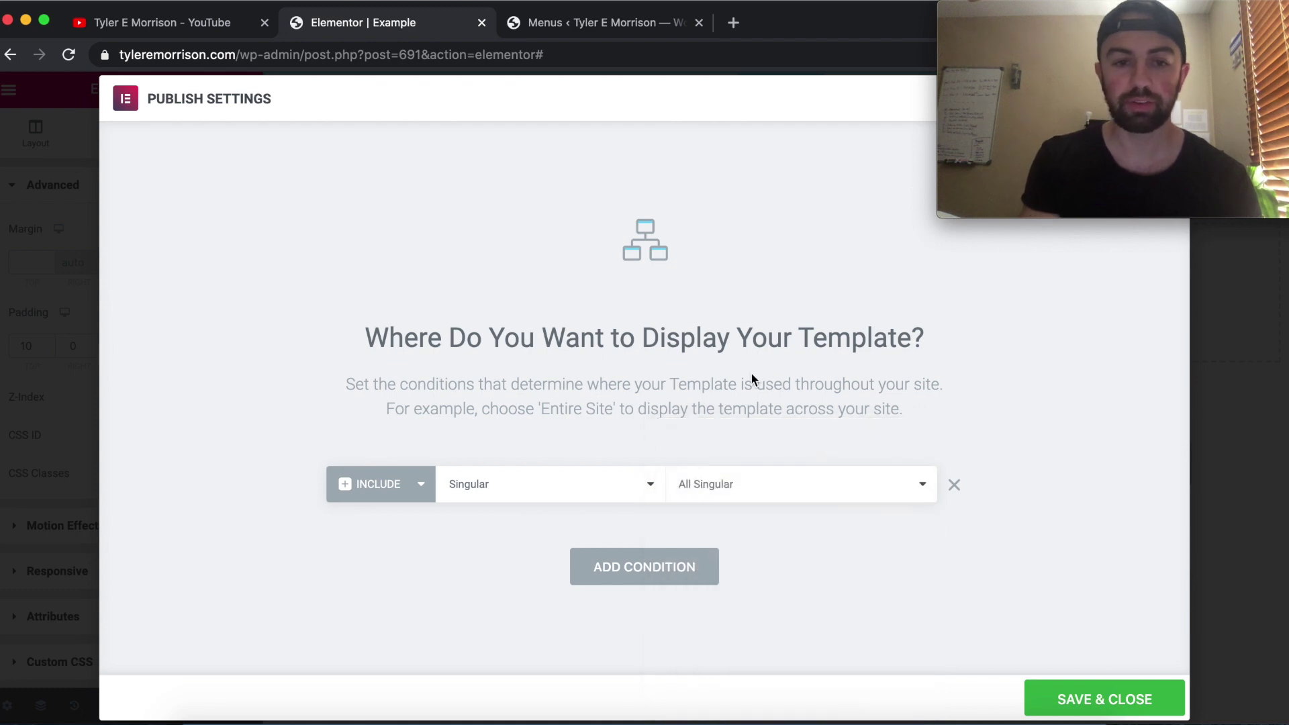
left_click(618, 493)
left_click(584, 454)
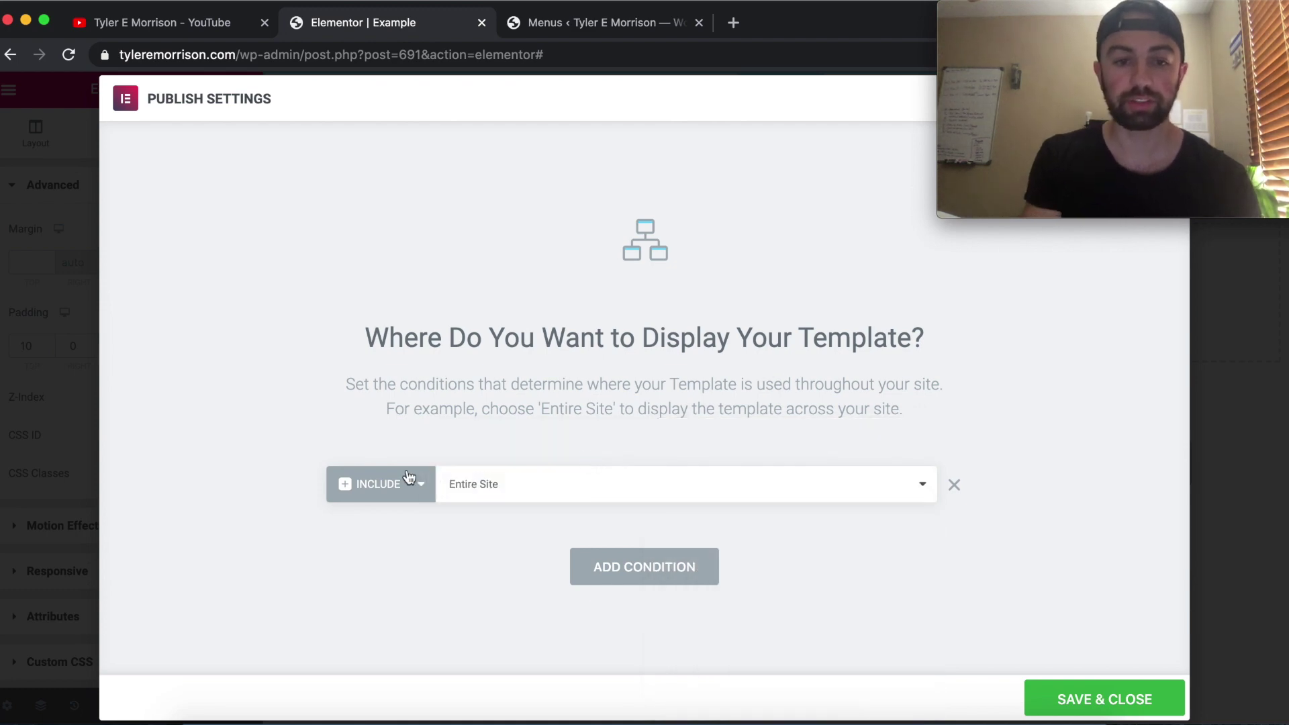
Save the display condition to publish the header template
left_click(1121, 703)
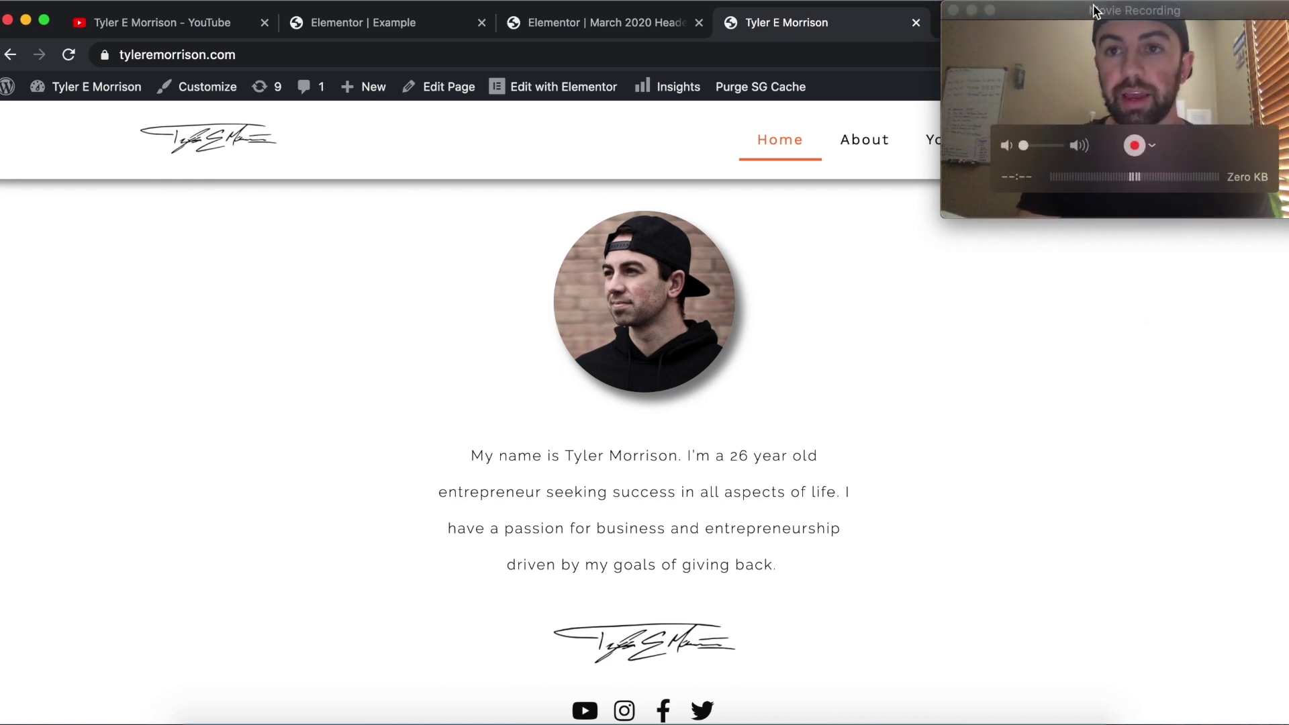
left_click(1091, 40)
left_click_drag(1091, 41, 1048, 299)
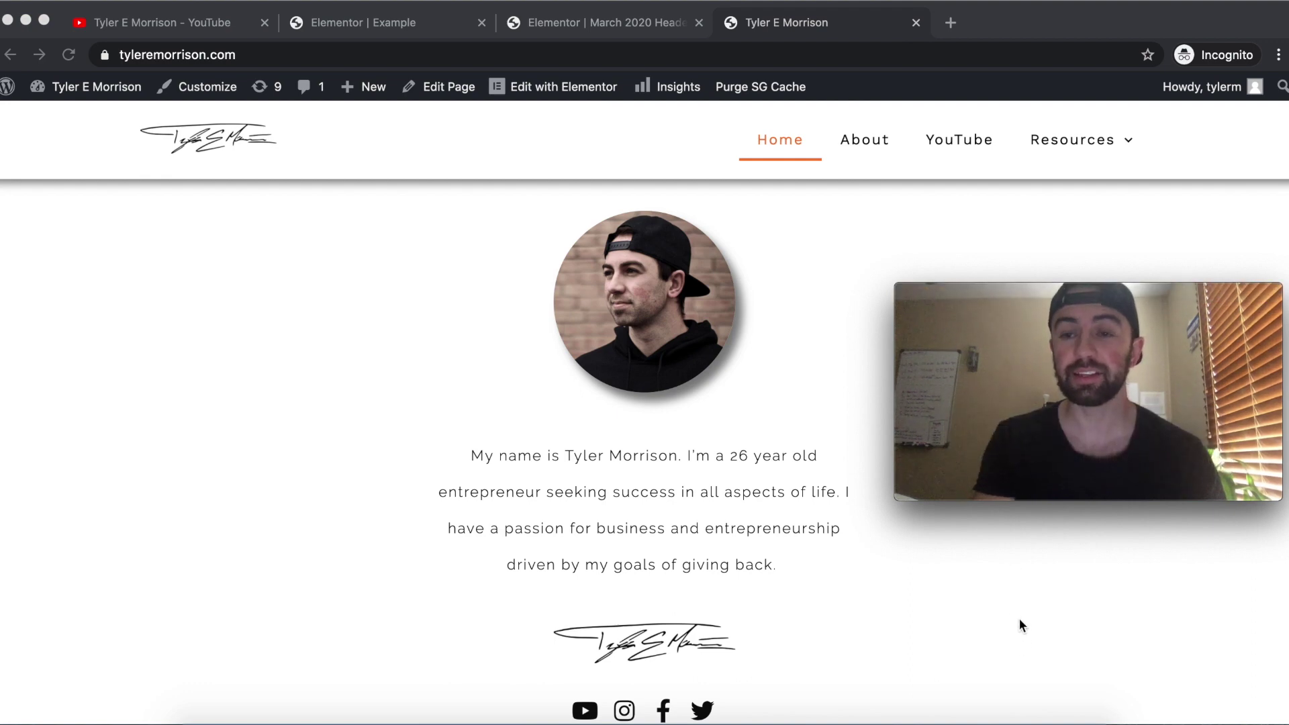
Examine how the published sticky header behaves on the live homepage while its content scrolls
scroll(783, 440, "down", 4)
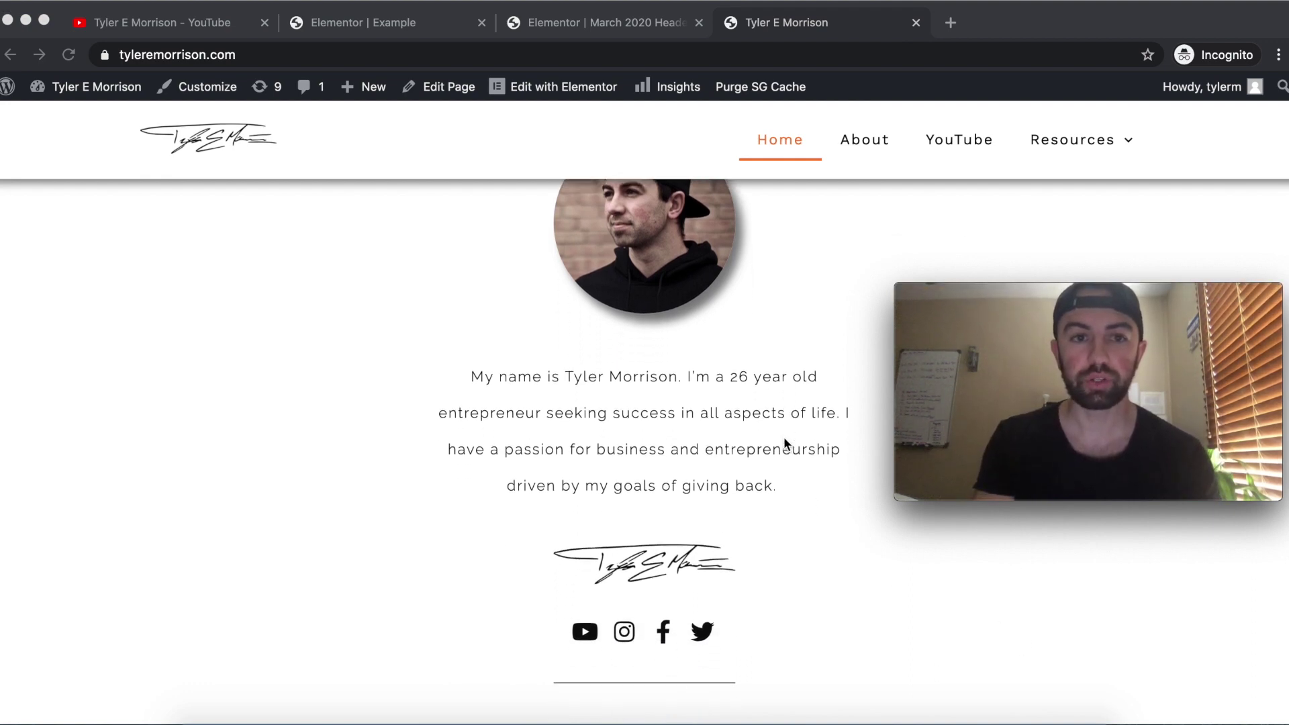
scroll(784, 440, "down", 5)
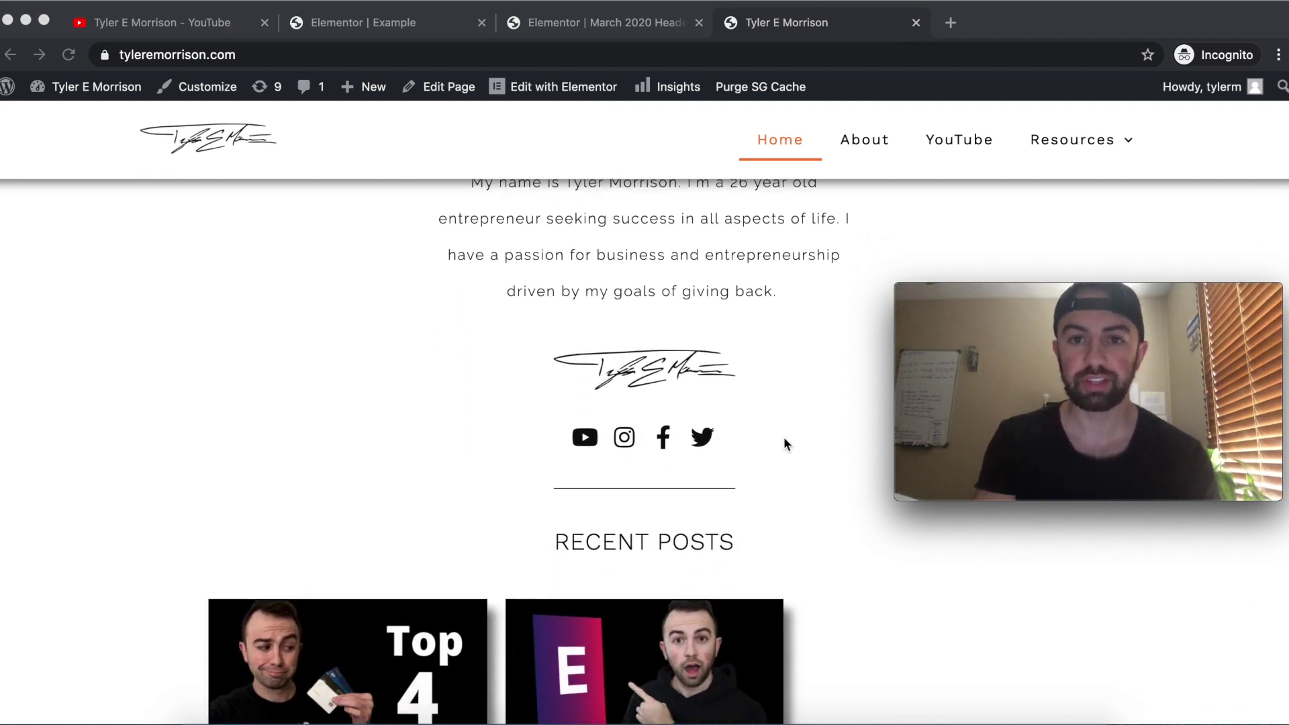
scroll(784, 440, "up", 8)
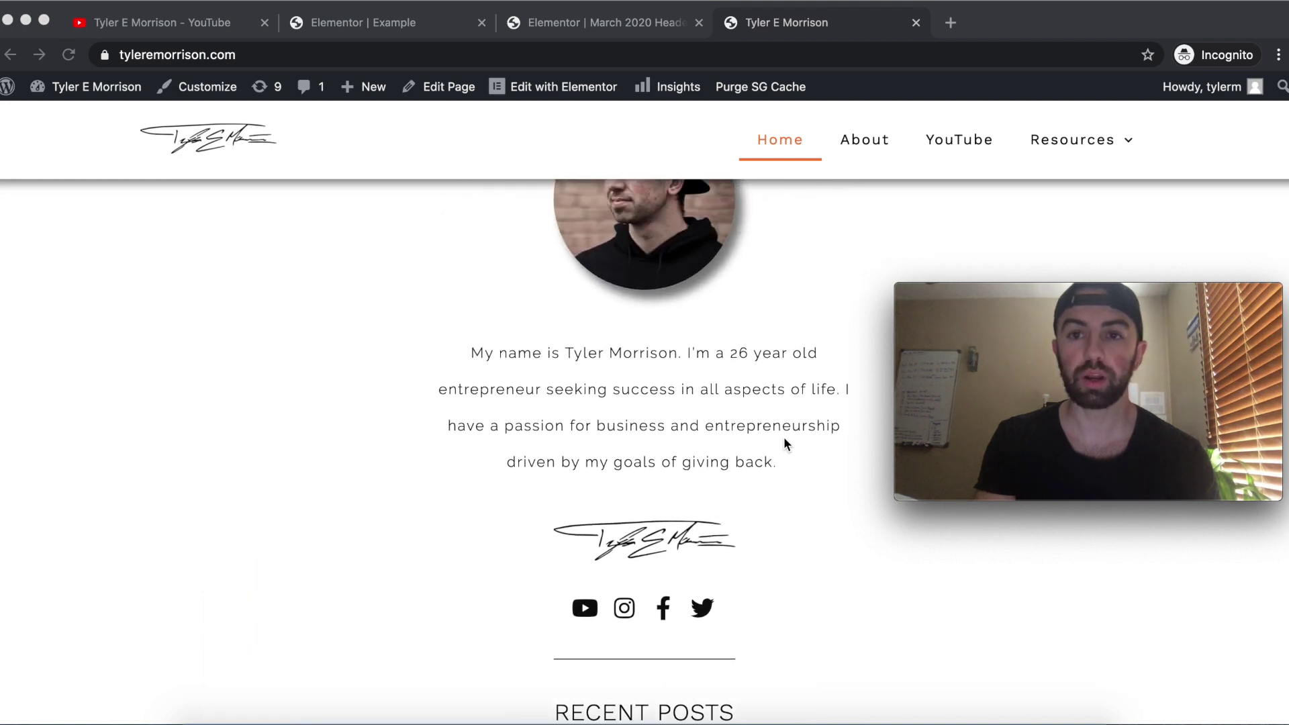
scroll(784, 439, "up", 1)
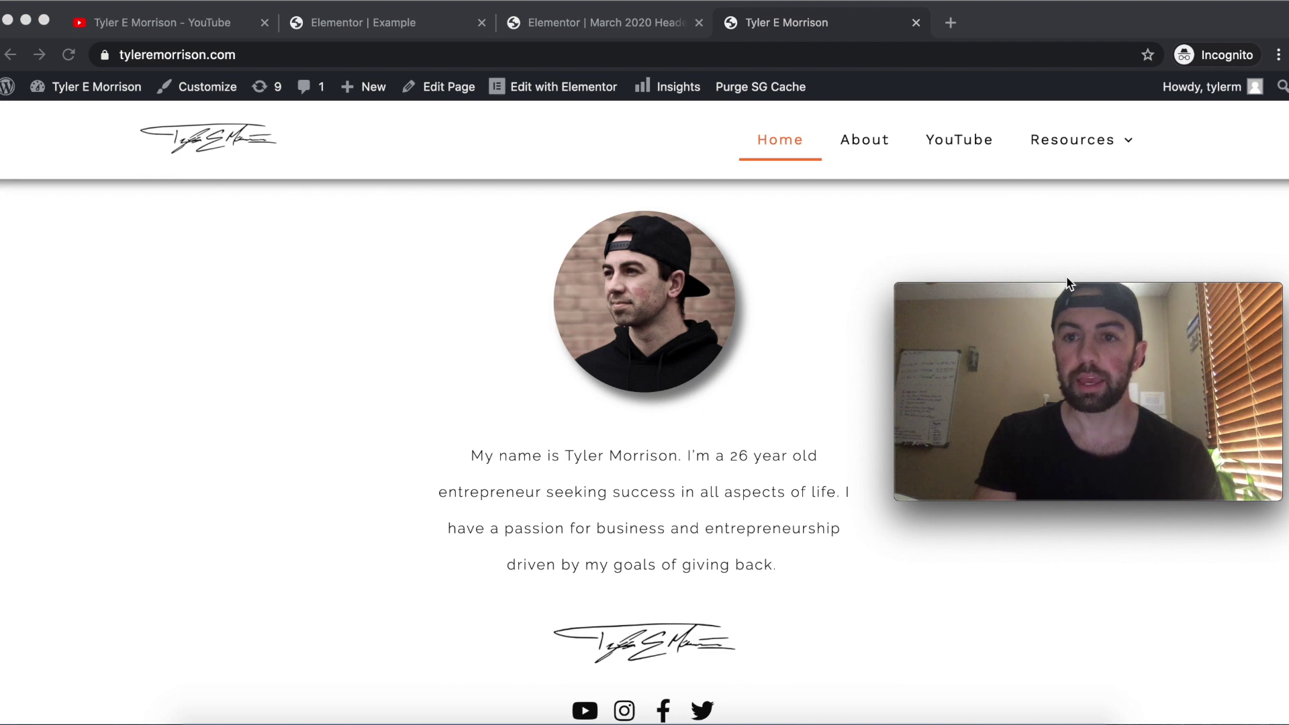
left_click_drag(1075, 294, 1064, 409)
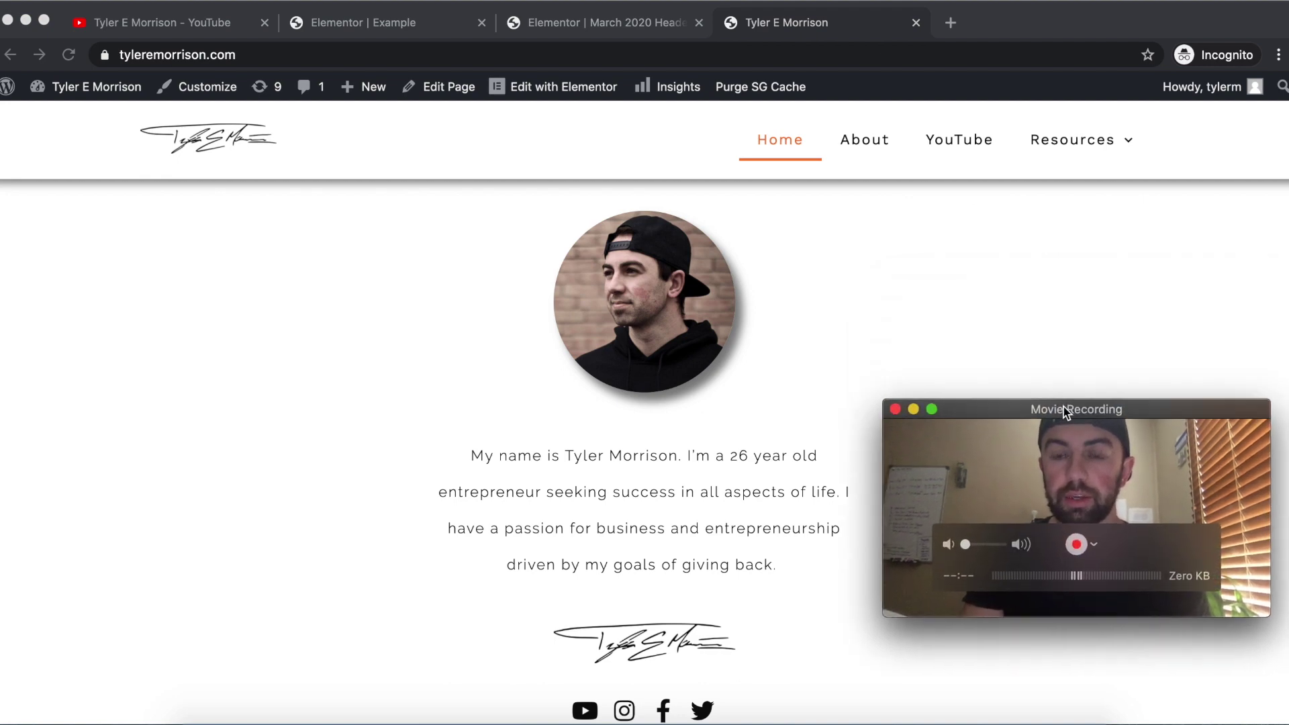
left_click(1116, 140)
mouse_move(1101, 143)
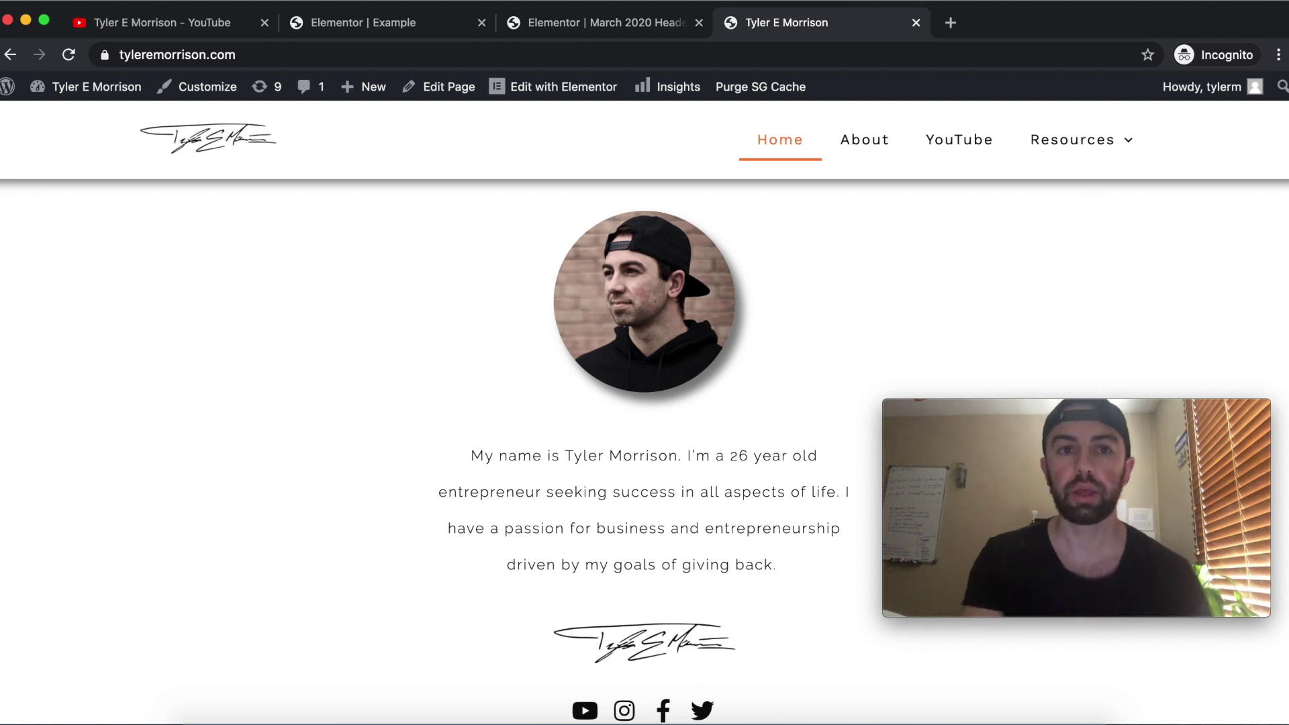
Compare the Resources submenu of the header in the template editor with the one on the live homepage
left_click(396, 23)
mouse_move(1232, 111)
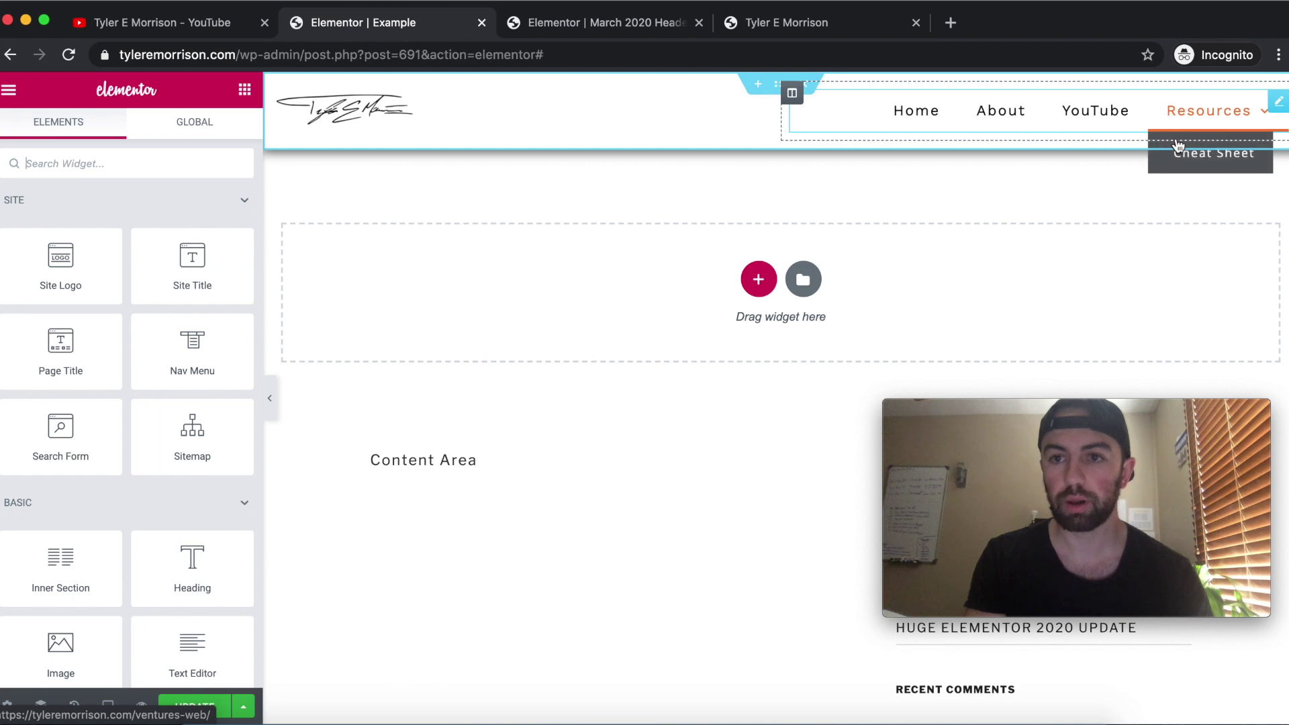
mouse_move(1187, 124)
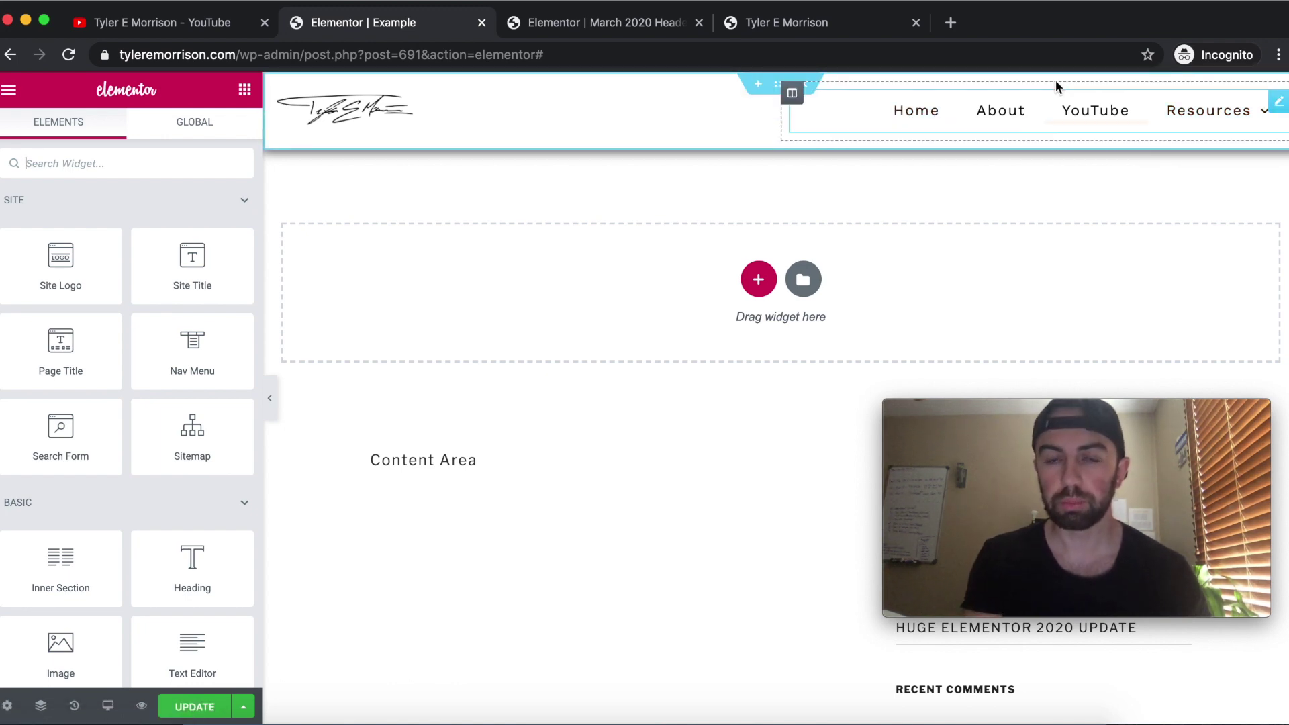
left_click(792, 30)
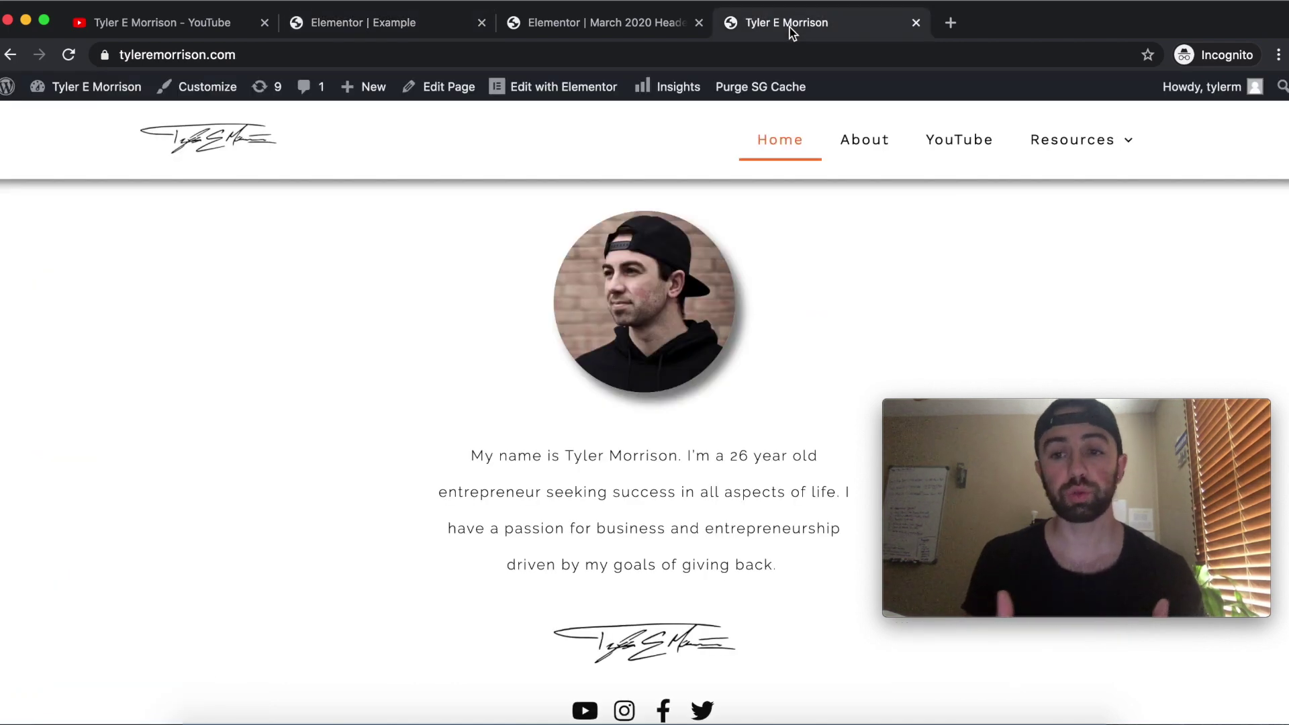
mouse_move(1127, 149)
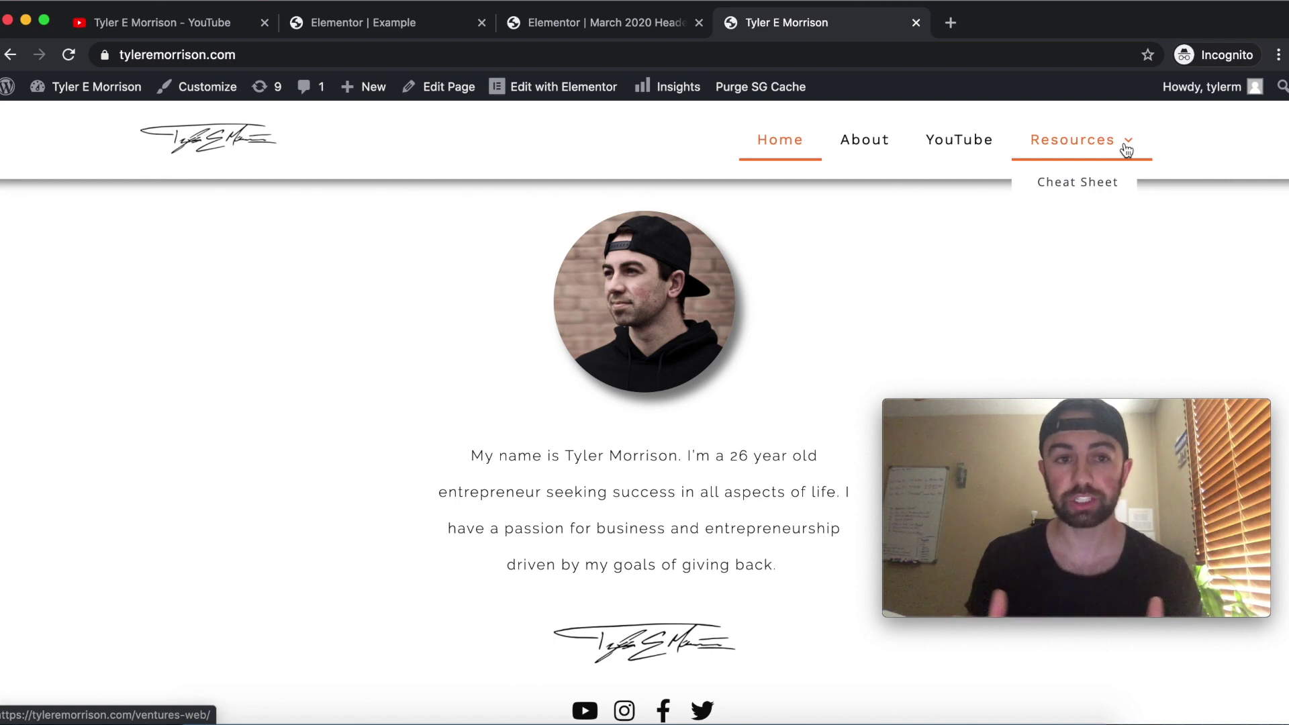
Return to the new header template in the editor and switch to the March 2020 Header template
key("super+2")
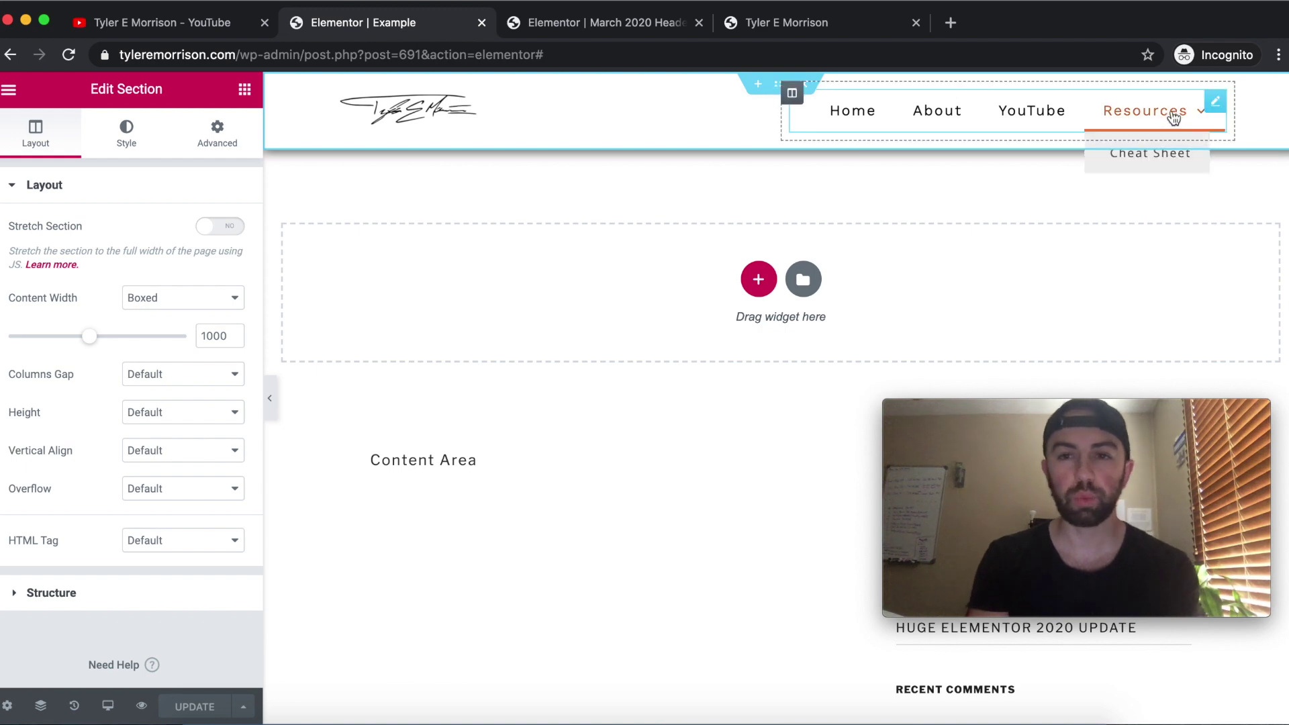
left_click(571, 20)
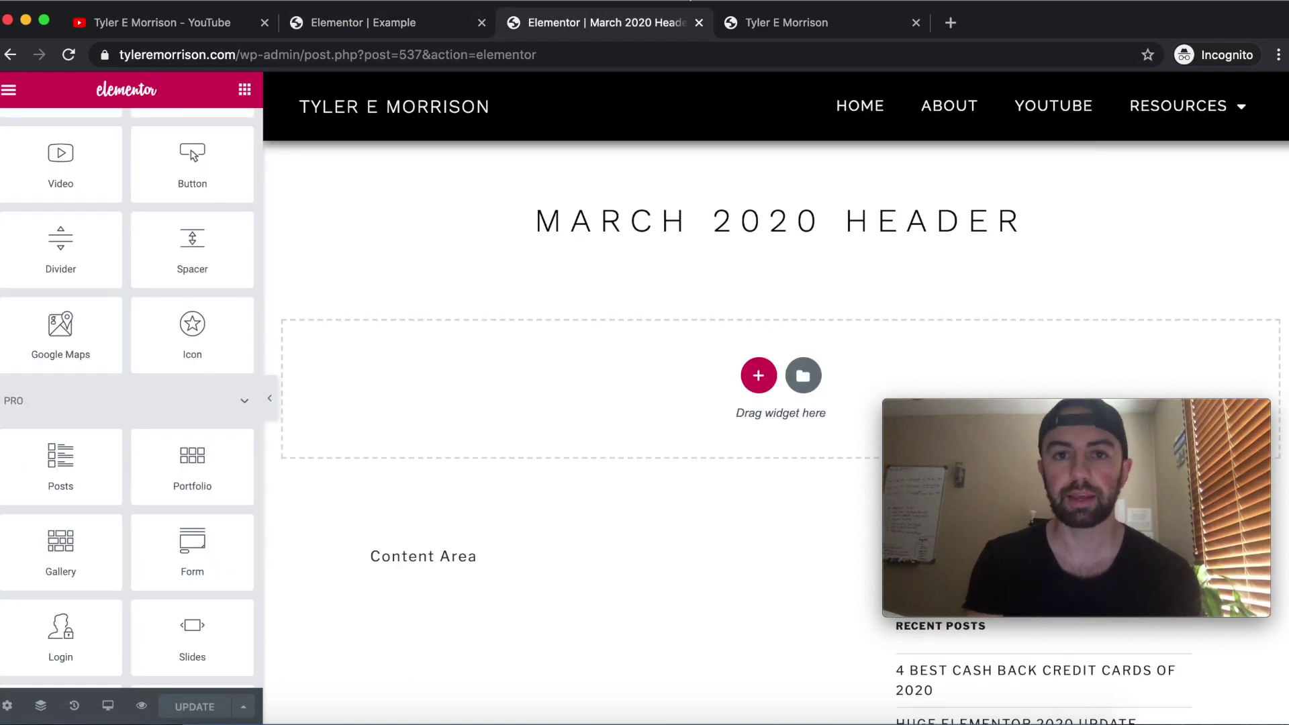
Check the Resources submenu on the live homepage, then compare it with the one in the new header template
left_click(794, 22)
mouse_move(1049, 144)
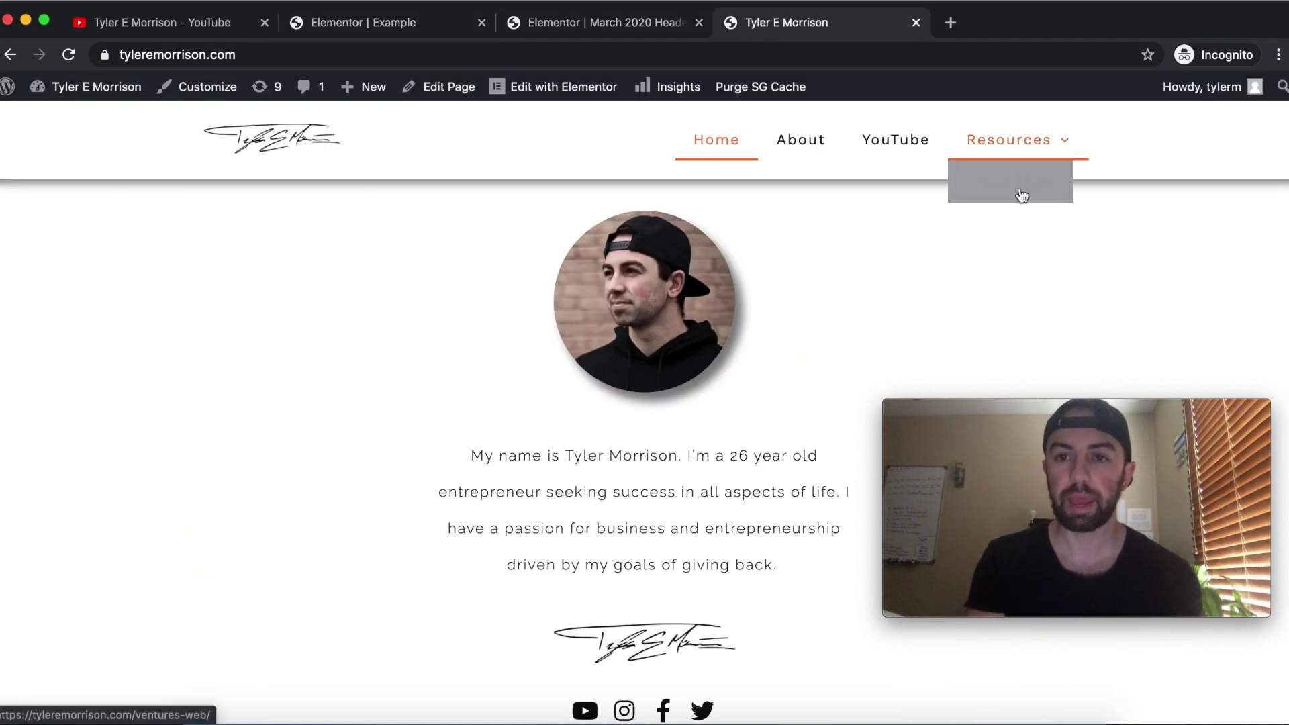
left_click(377, 23)
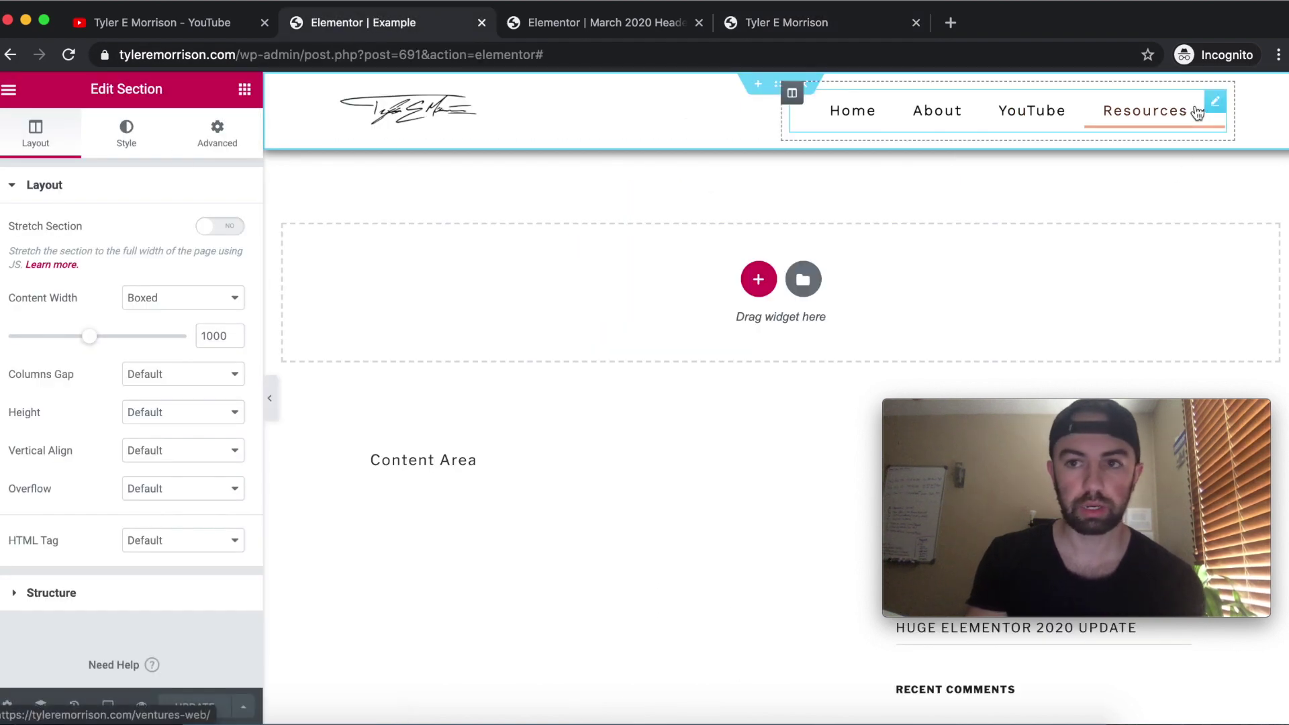
Open the Dropdown style settings of the header's nav menu
left_click(1116, 104)
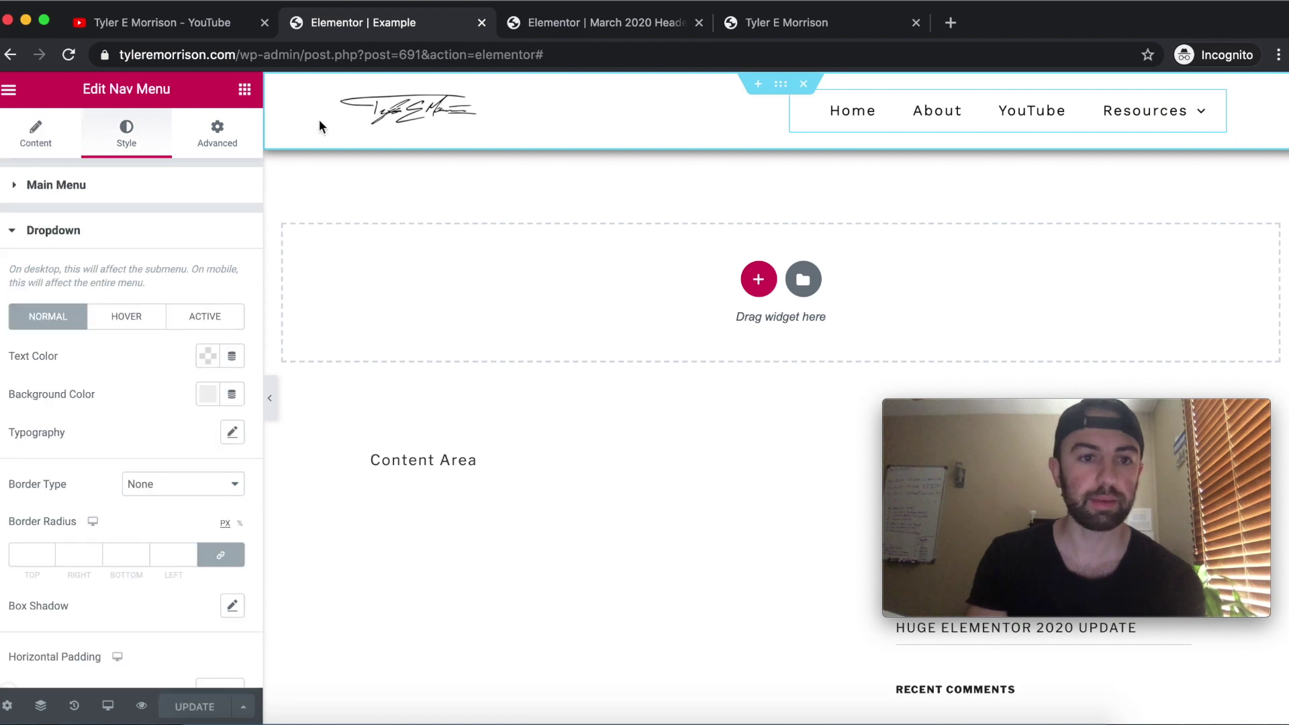
left_click(40, 235)
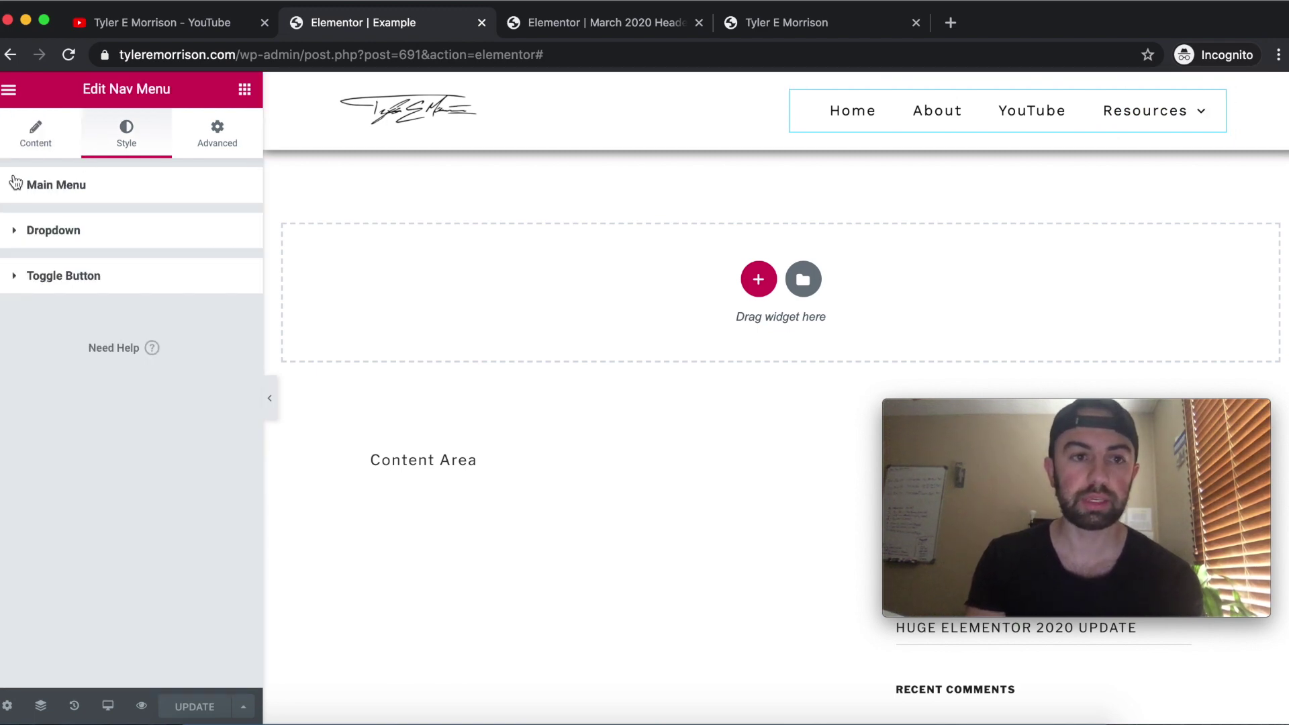
left_click(15, 184)
left_click(15, 186)
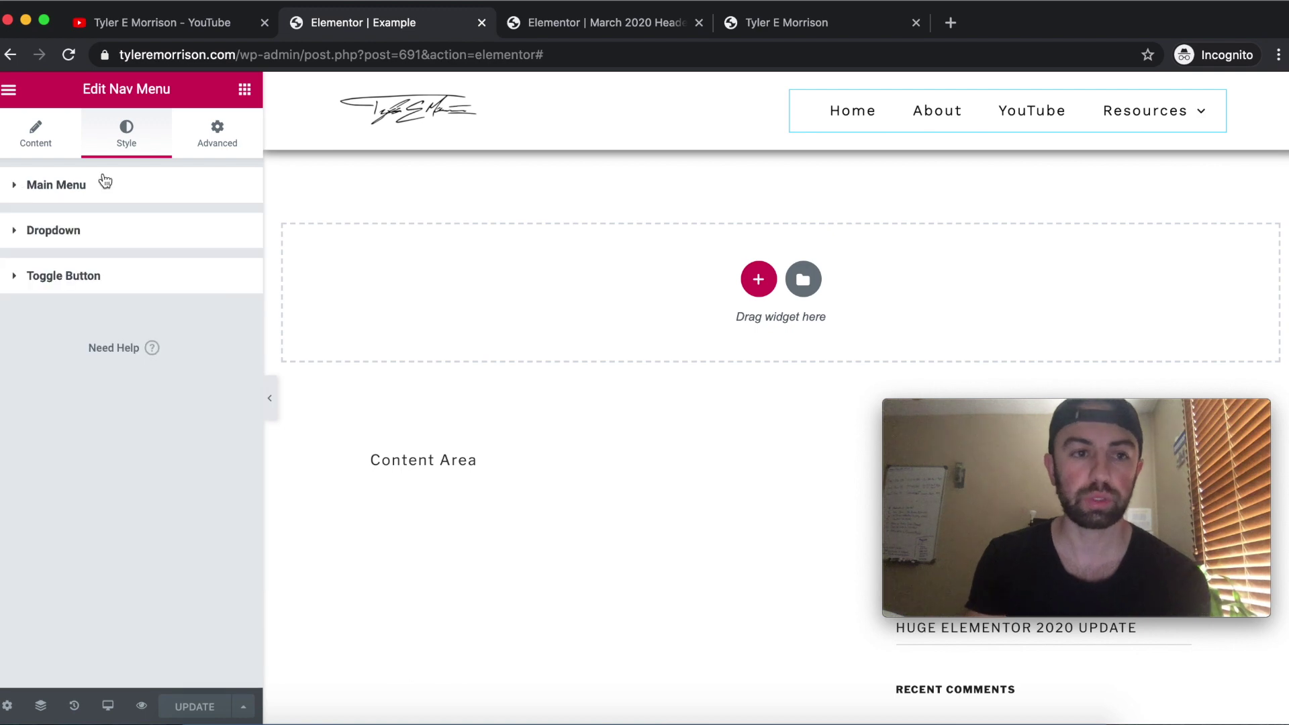
left_click(42, 236)
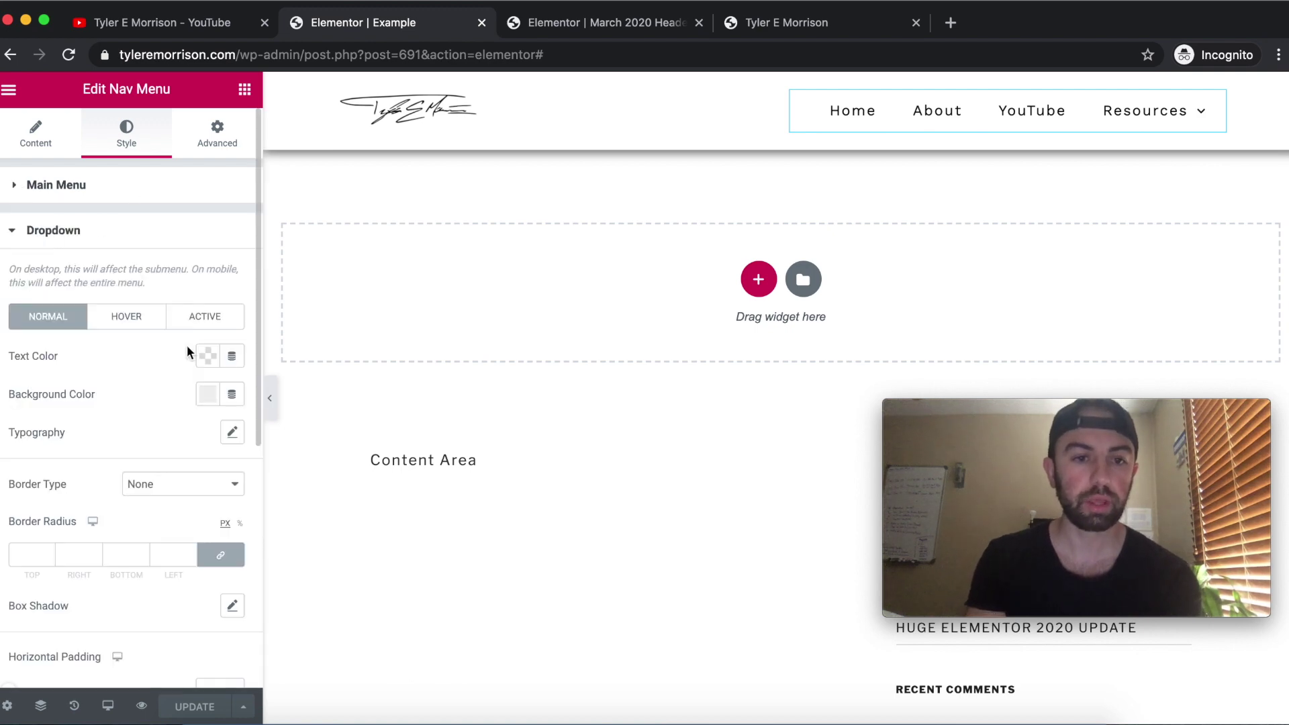
Clear the normal background color of the nav menu's dropdown and preview the Resources submenu
left_click(209, 396)
left_click(119, 380)
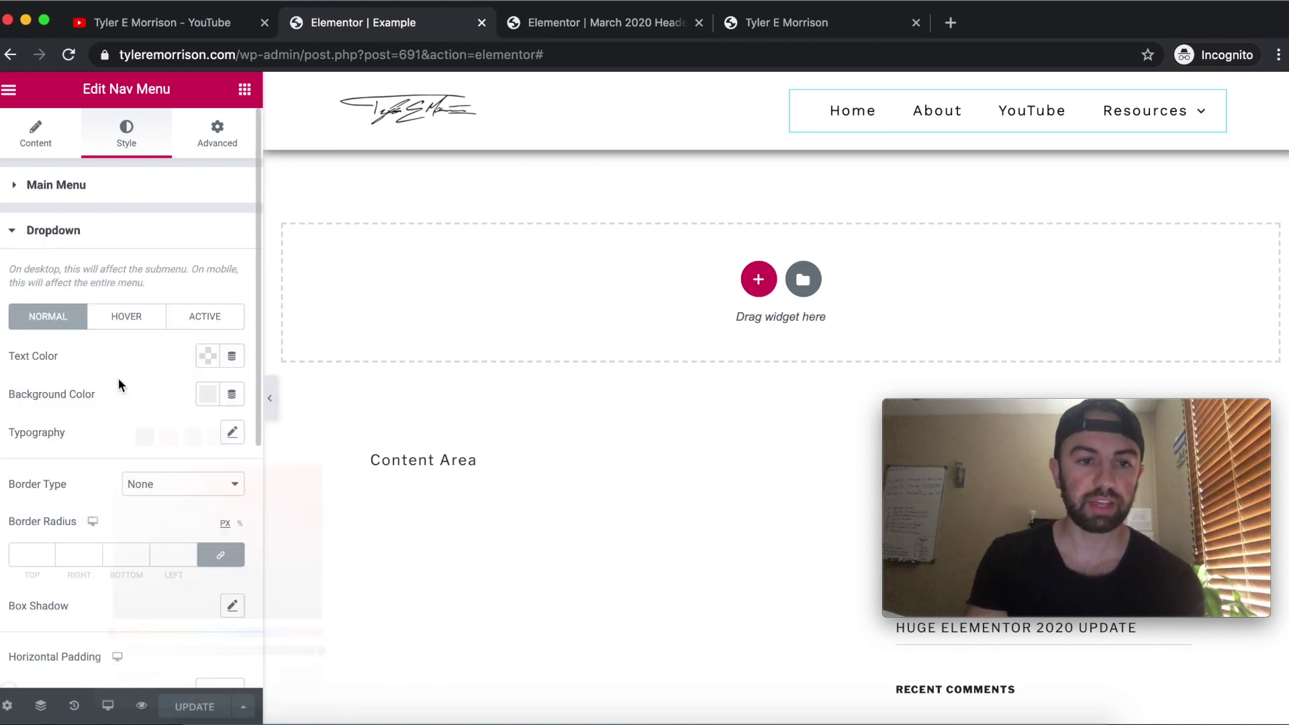
left_click(202, 402)
left_click(299, 675)
left_click(124, 378)
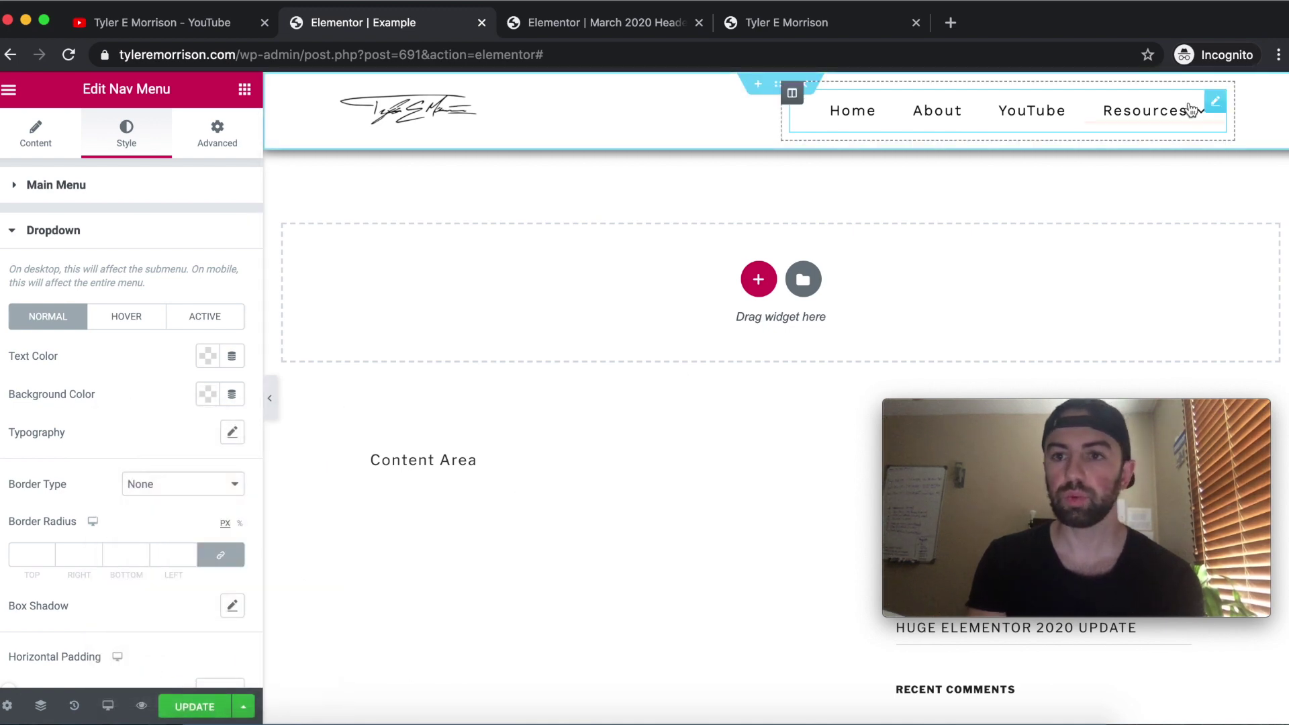
mouse_move(1172, 112)
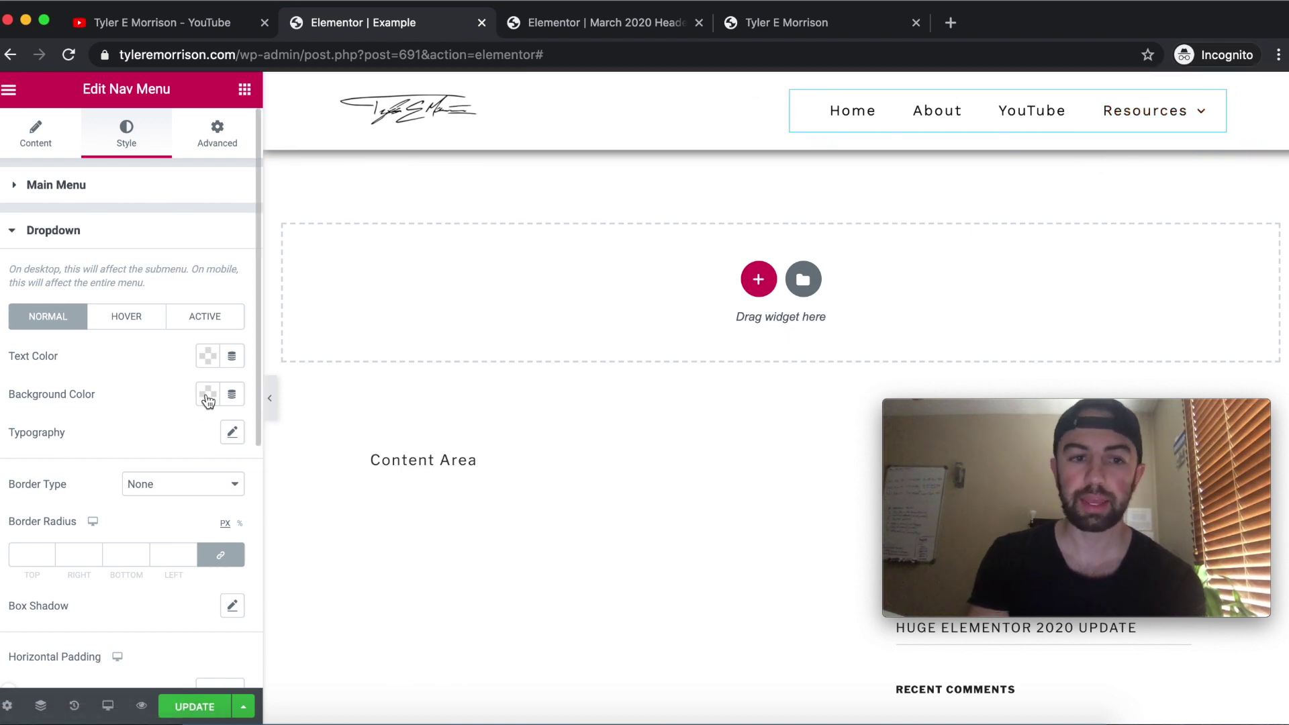
Update the header template and check the Resources submenu without a background color on the reloaded live homepage
left_click(197, 707)
left_click(766, 21)
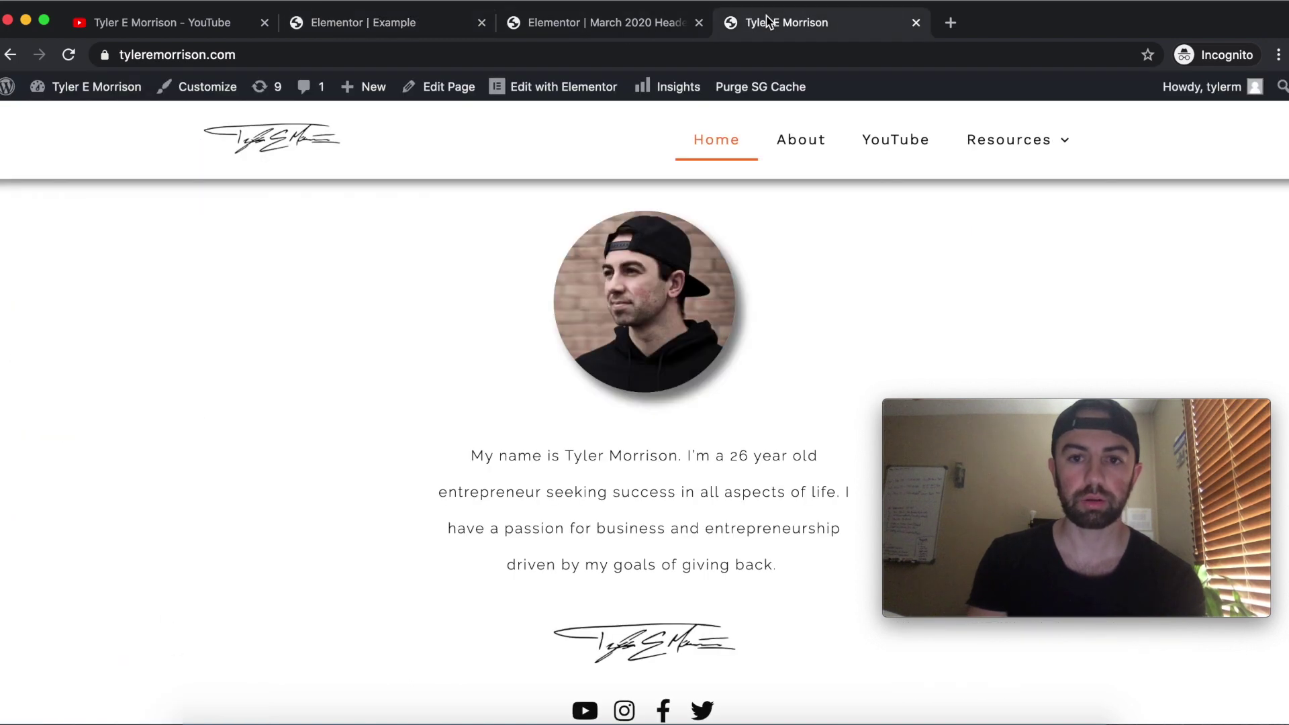
left_click(69, 55)
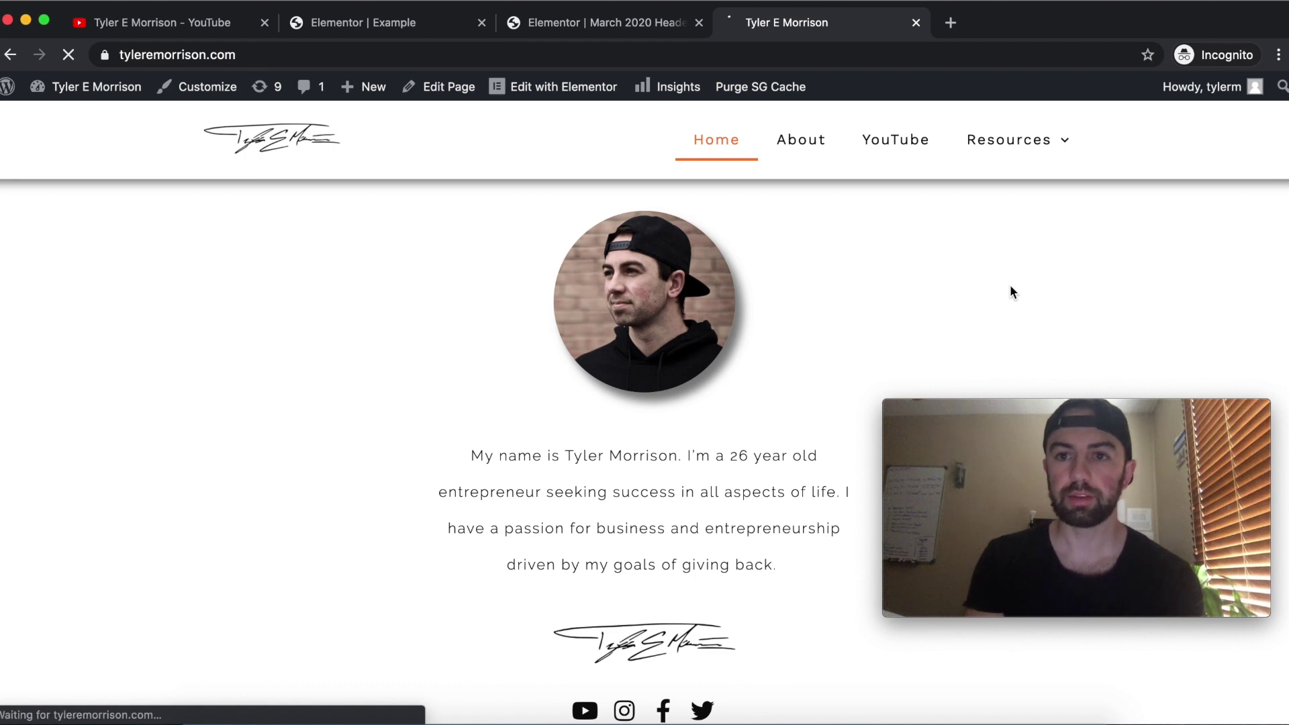
mouse_move(1054, 137)
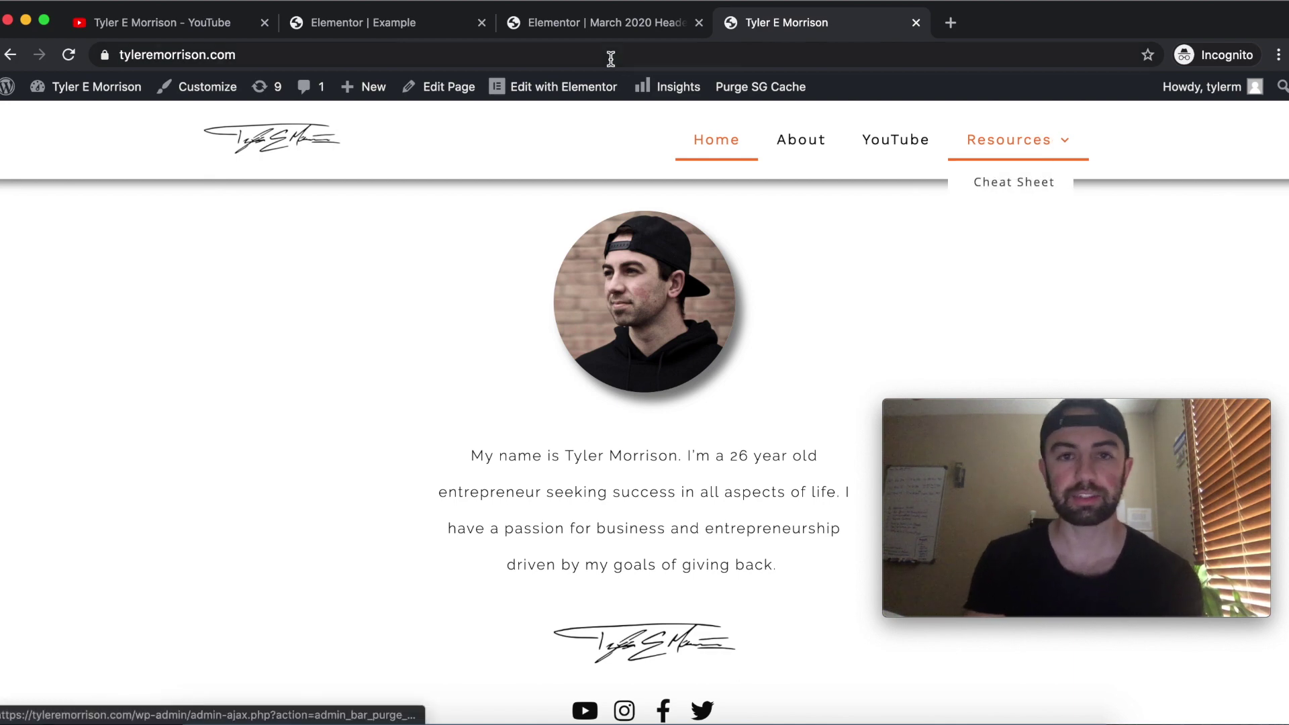
Set the nav menu dropdown's normal background color to #ECECEC and update the header template
left_click(368, 16)
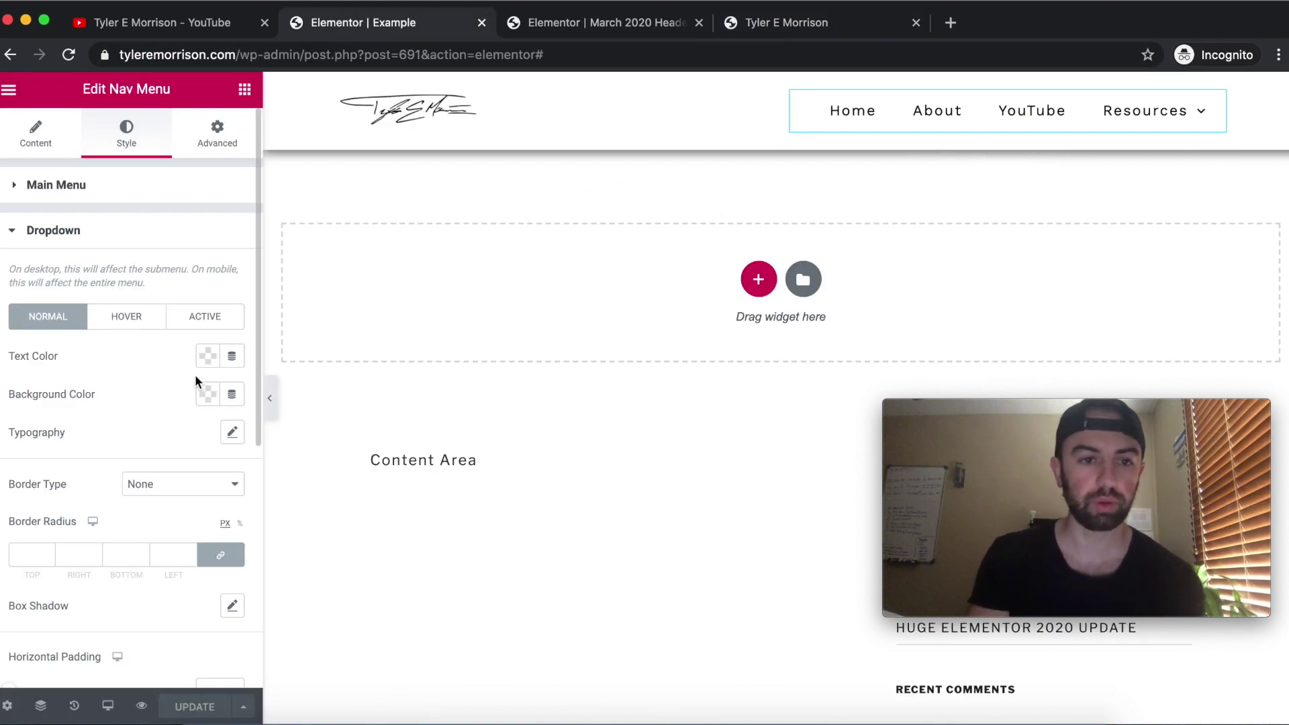
left_click(206, 399)
type("#ECECEC")
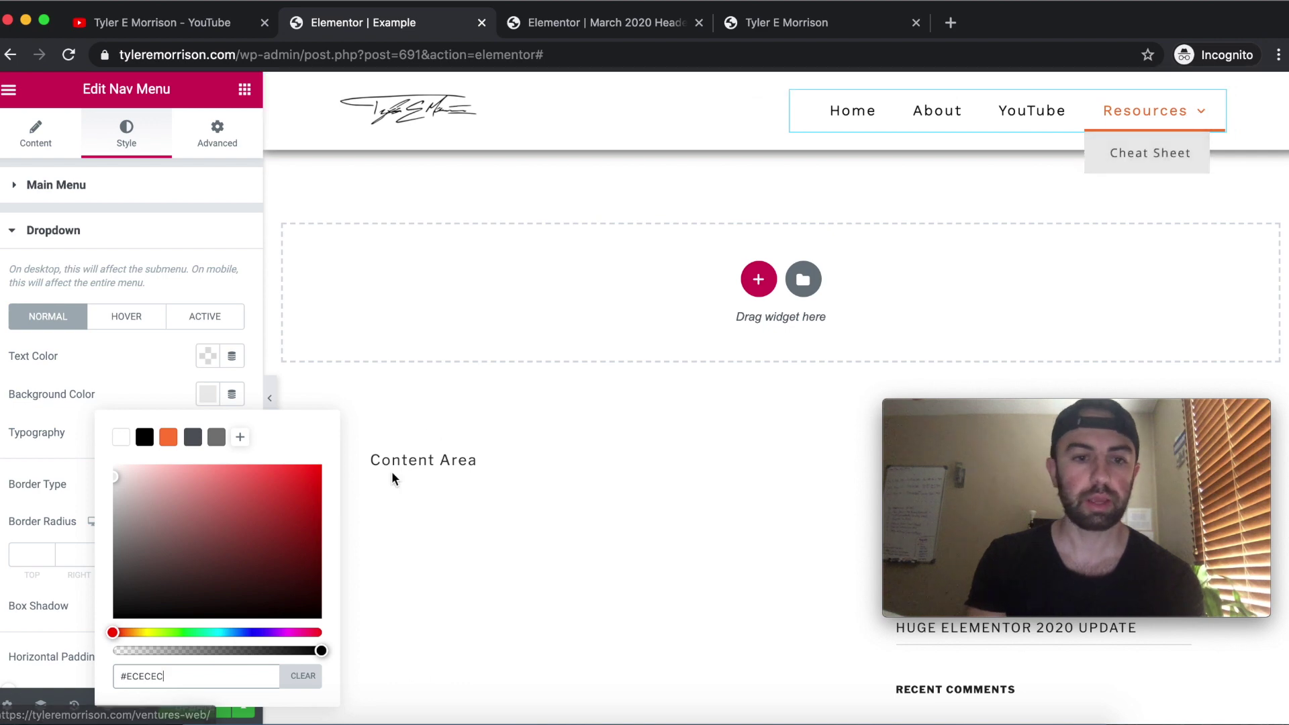
left_click(275, 498)
left_click(199, 705)
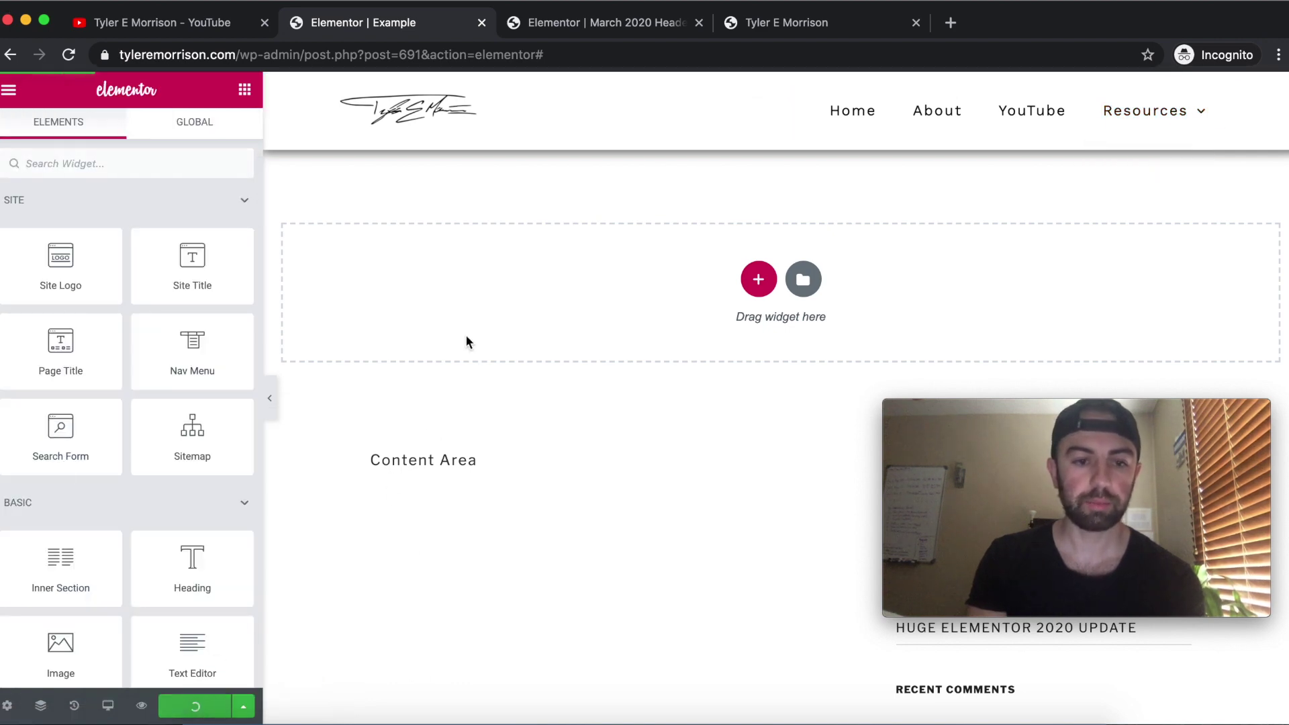
Reload the live homepage to examine the recolored Resources submenu, and compare the March 2020 Header template with the new header template
left_click(784, 42)
left_click(67, 55)
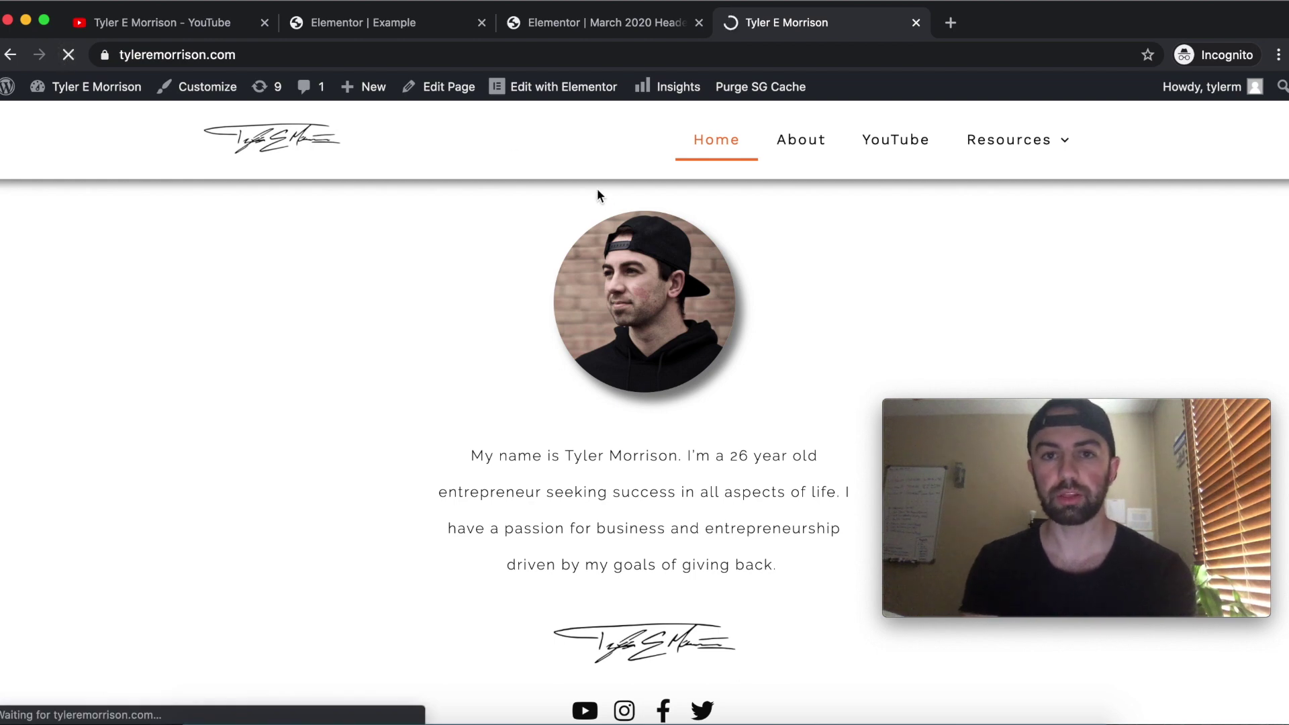
mouse_move(1051, 139)
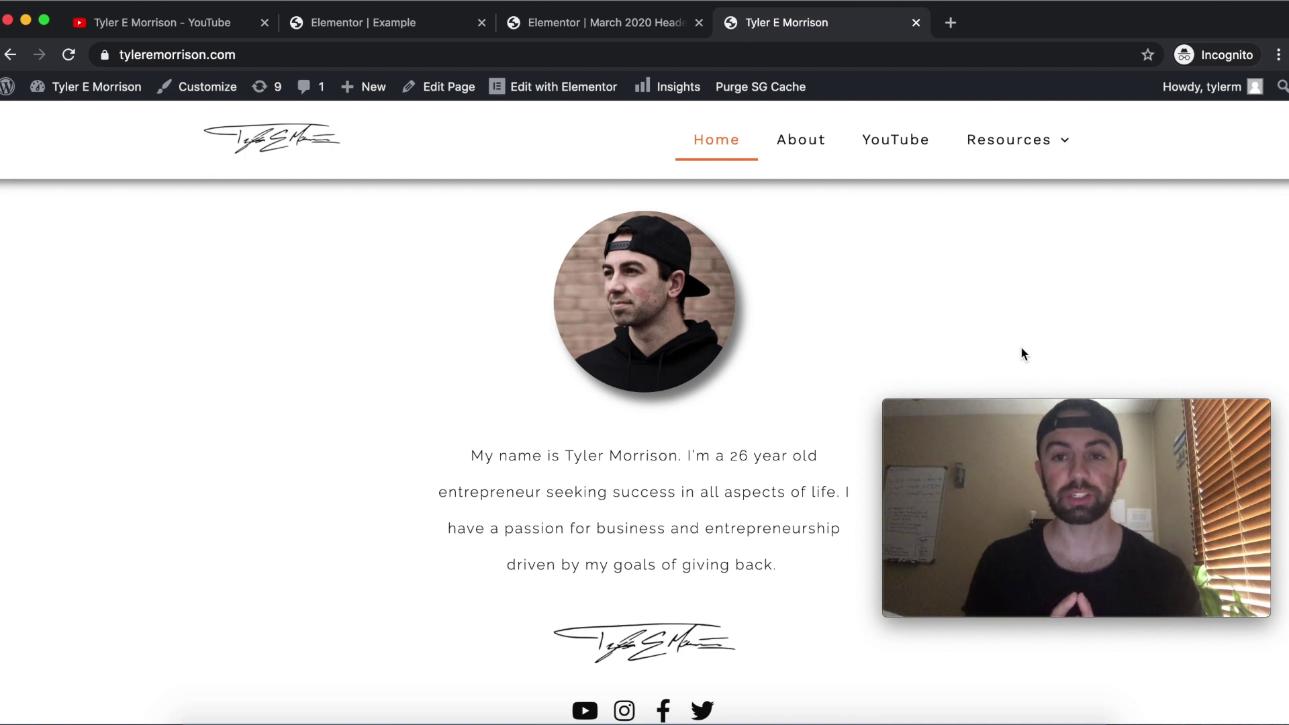
left_click(586, 25)
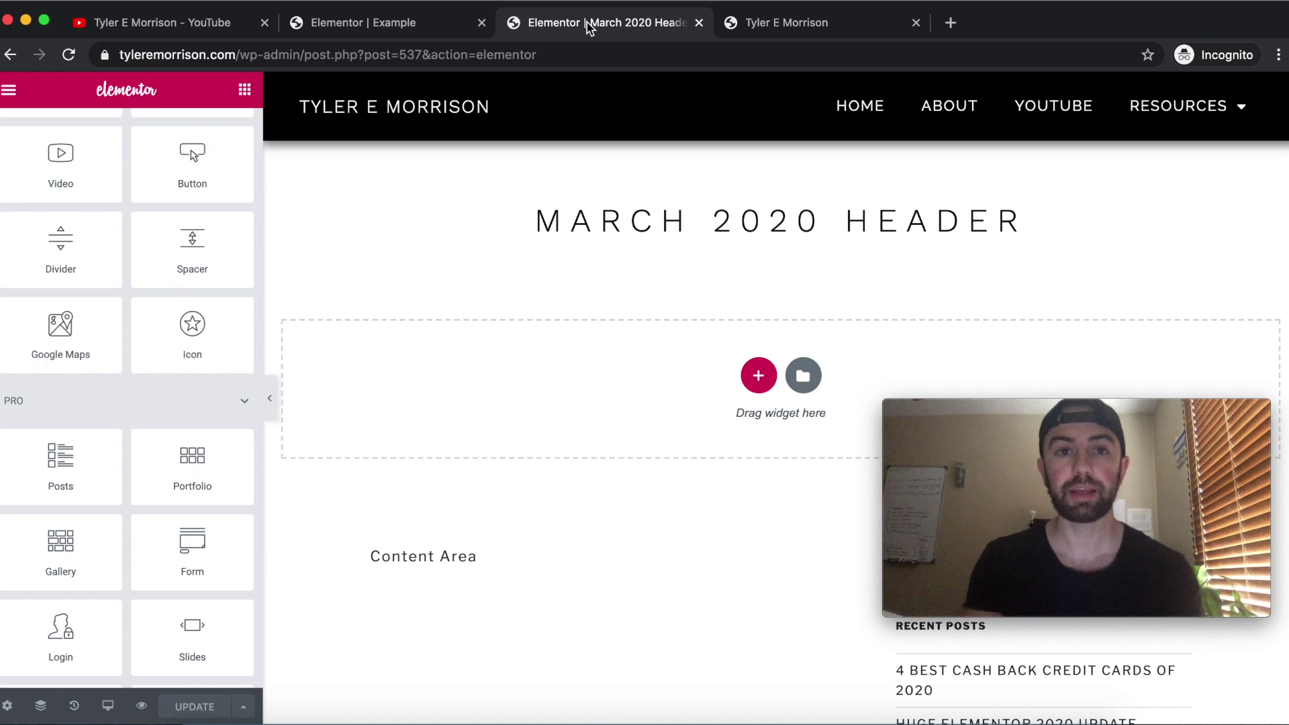
left_click(385, 22)
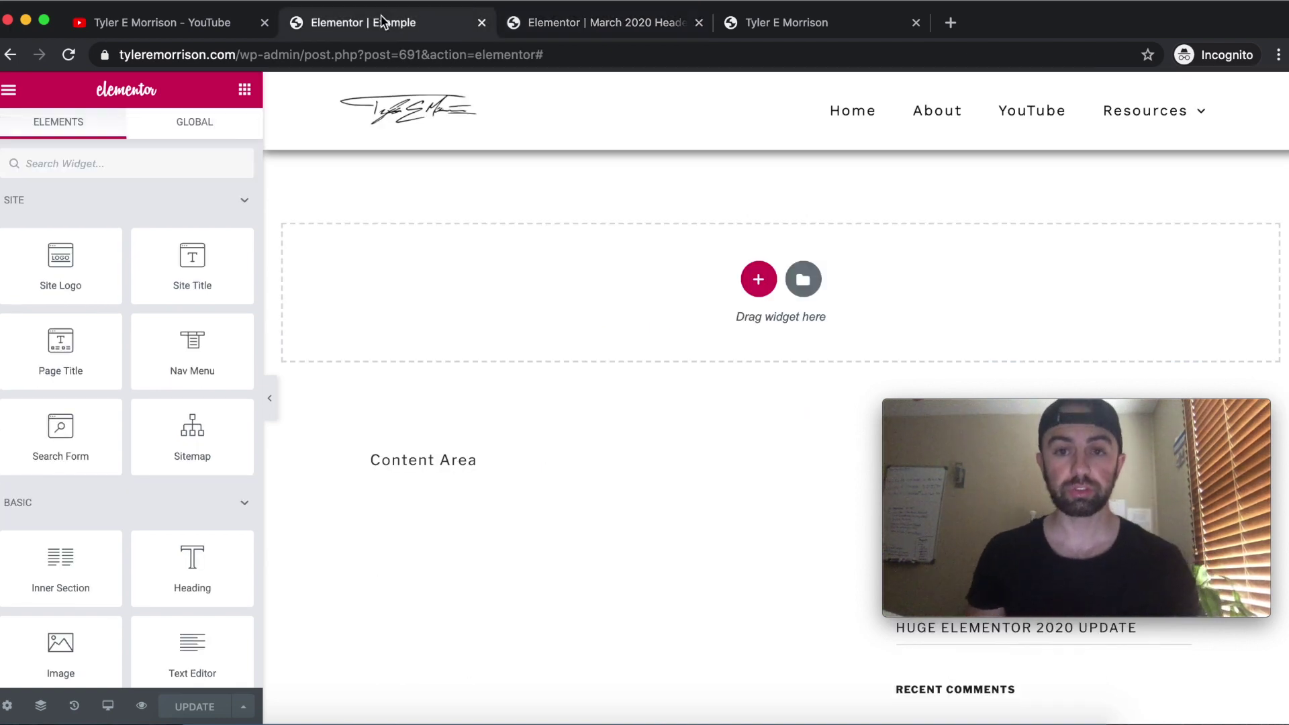